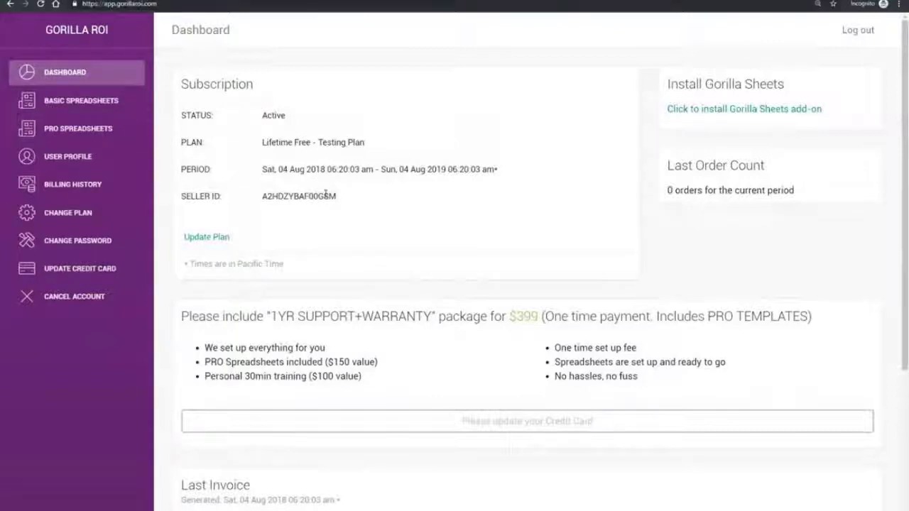
Open the basic spreadsheets page and look through the templates included with Gorilla Sheets
click(92, 104)
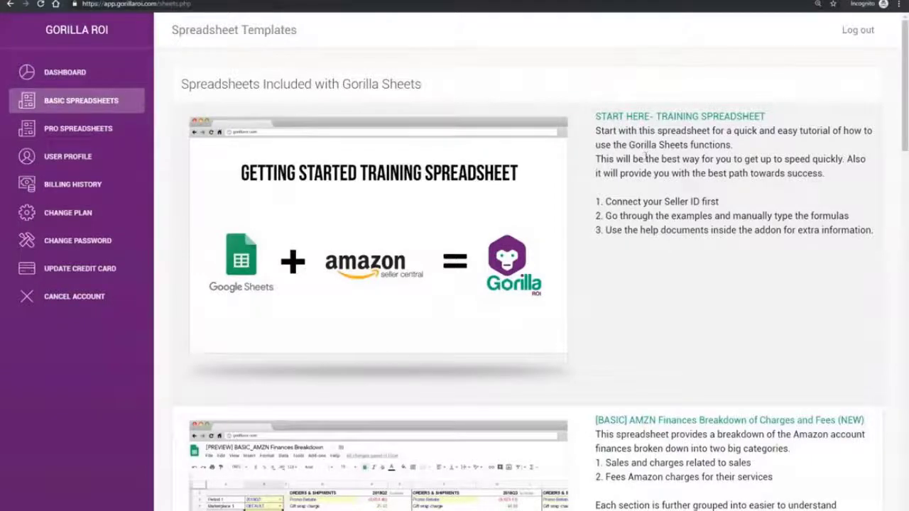
scroll(646, 158, down, 2)
scroll(646, 158, up, 2)
scroll(648, 160, down, 6)
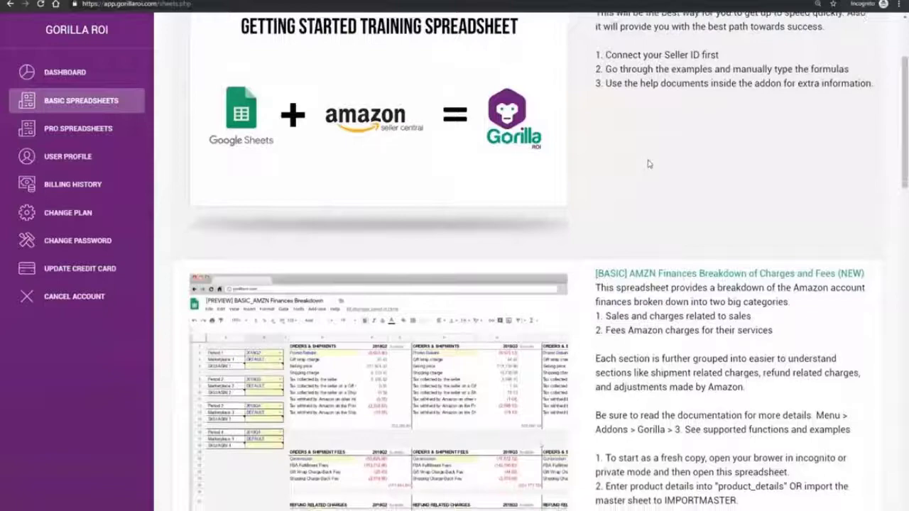
scroll(648, 164, down, 7)
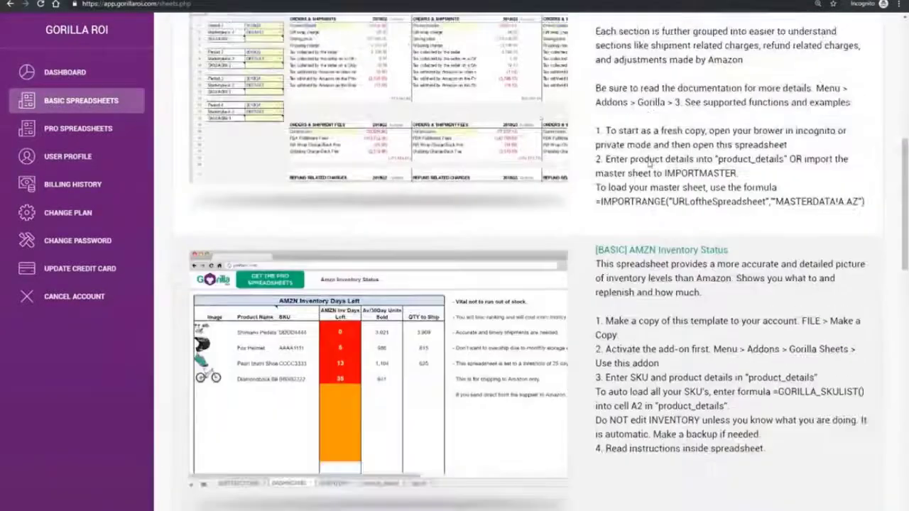
scroll(648, 164, down, 4)
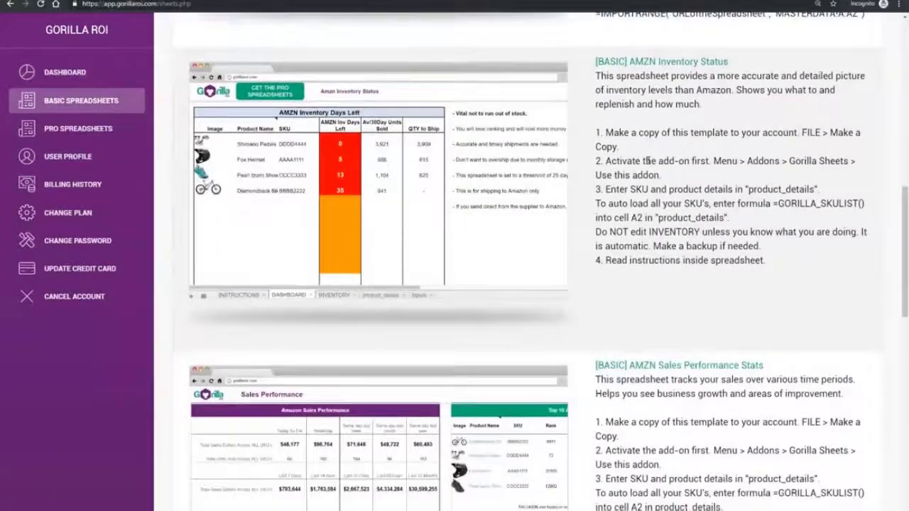
scroll(648, 164, down, 4)
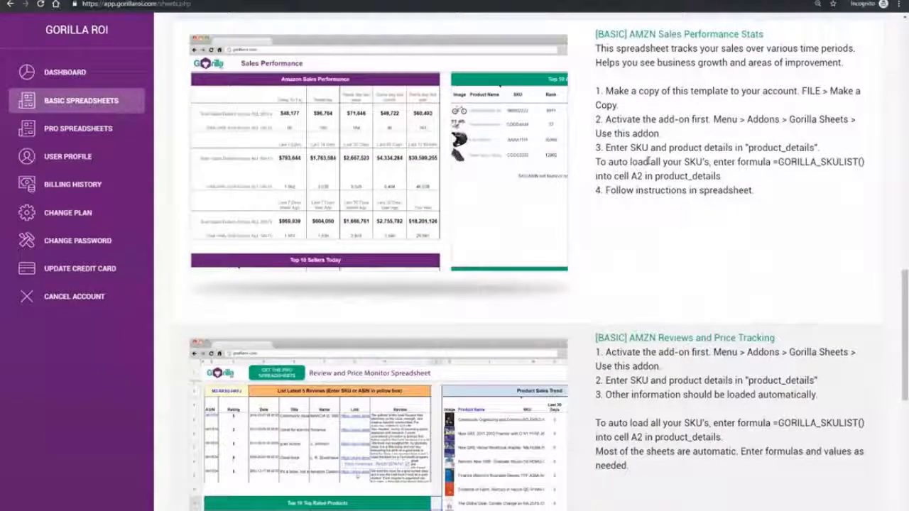
scroll(648, 163, down, 8)
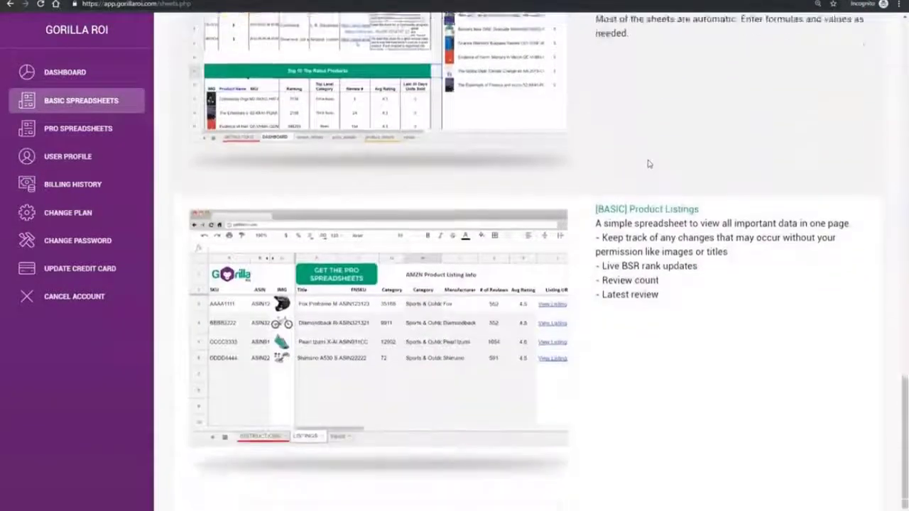
scroll(648, 164, up, 10)
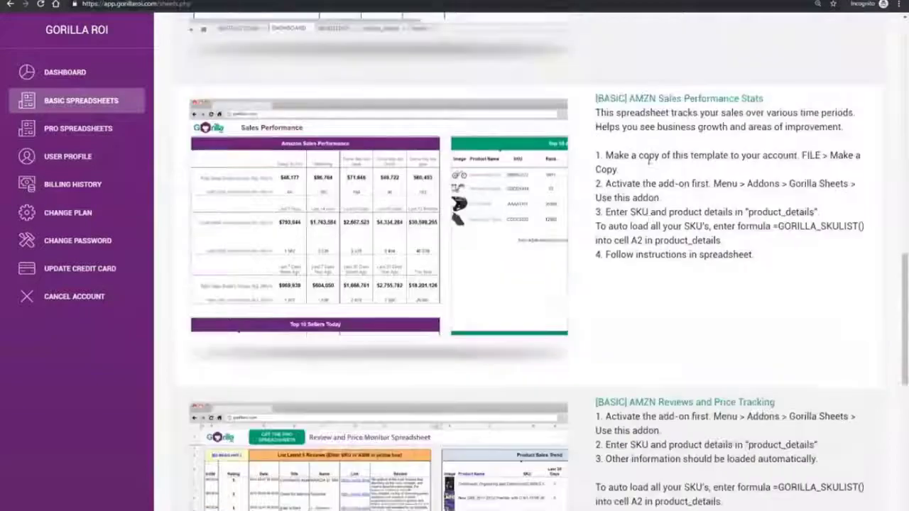
scroll(648, 162, up, 3)
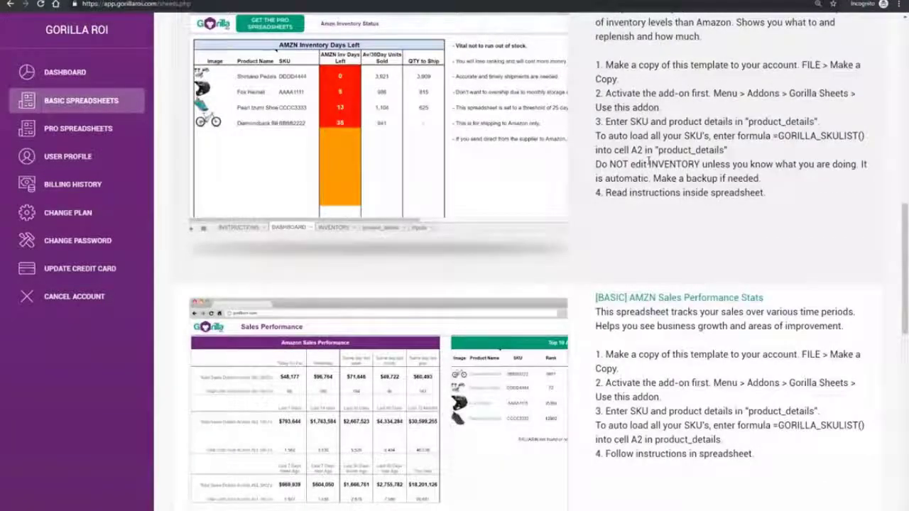
scroll(648, 163, up, 5)
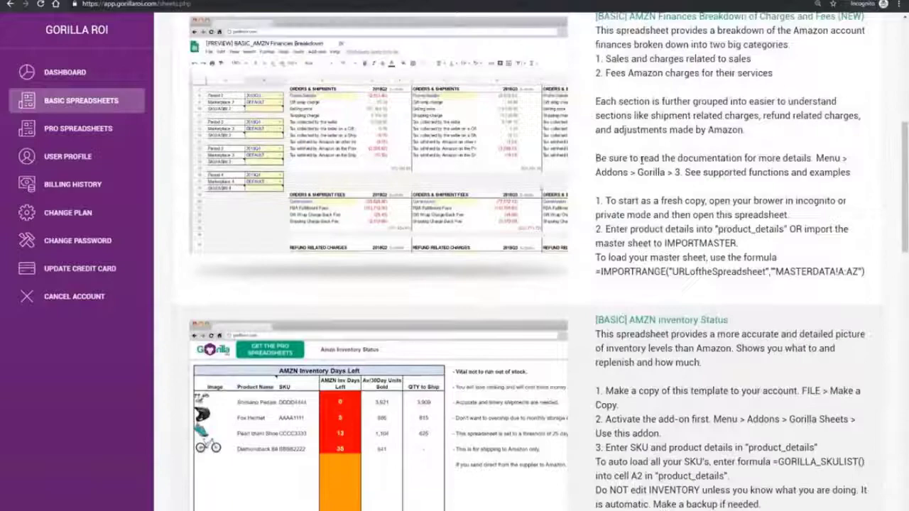
scroll(641, 160, up, 6)
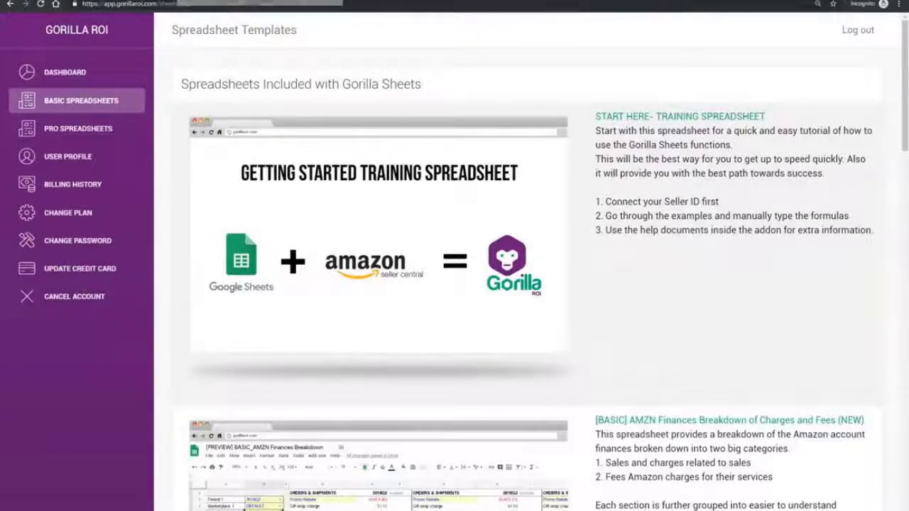
Switch to the Gorilla Sheets Training spreadsheet in Google Sheets and inspect the SKU input in cell B12 and the empty yellow box beside it
click(370, 170)
click(416, 199)
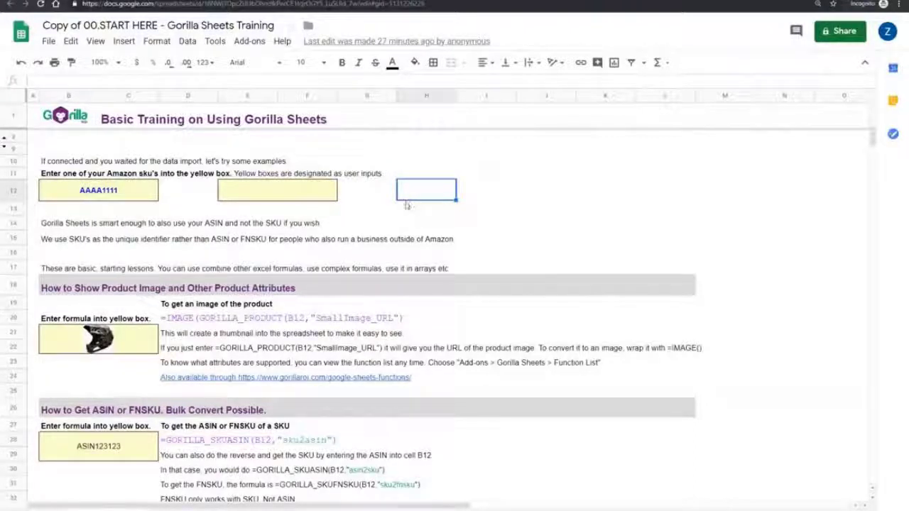
click(336, 192)
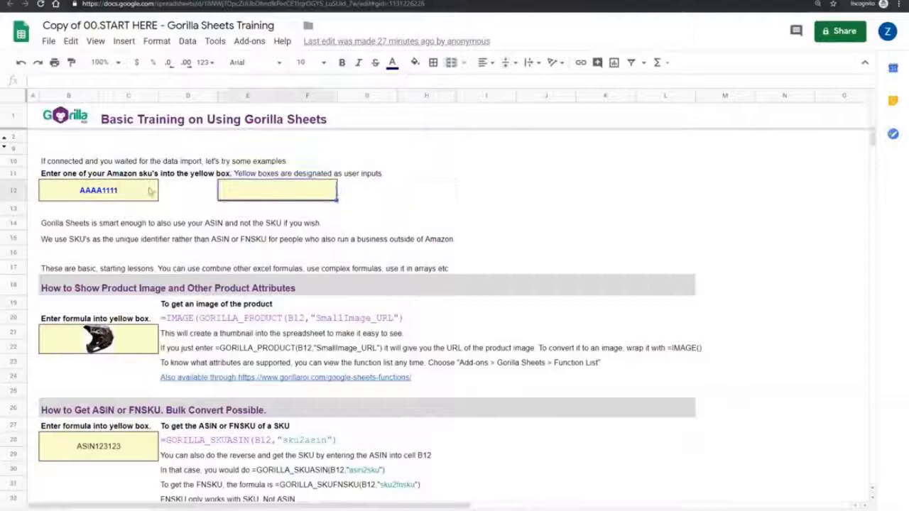
click(152, 193)
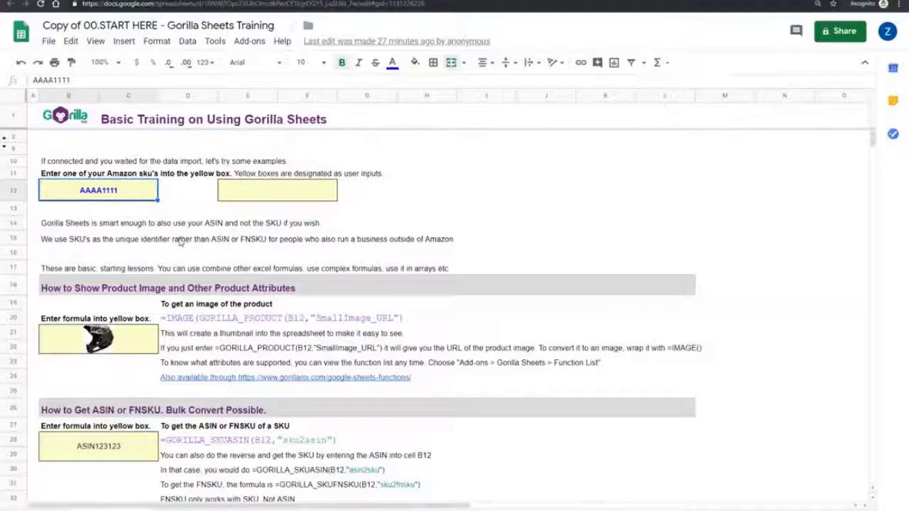
drag(161, 201, 123, 194)
double_click(123, 194)
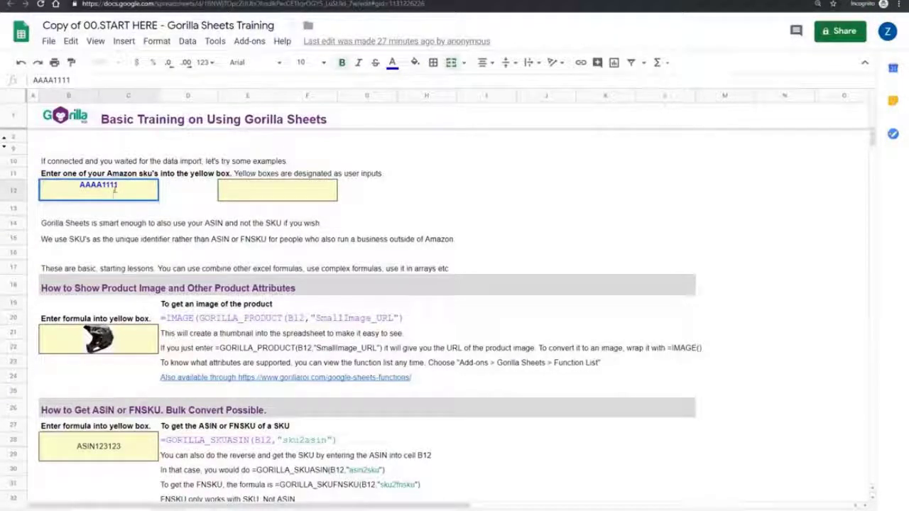
key(Escape)
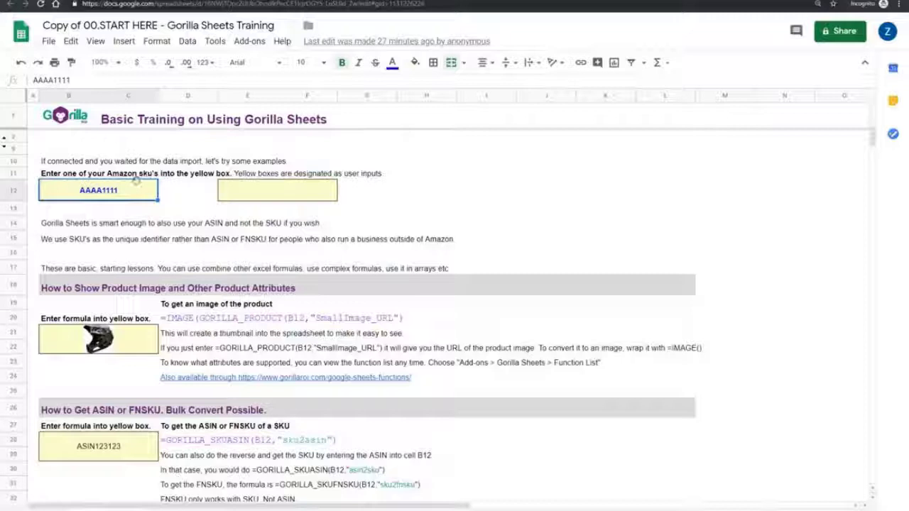
Clear the existing formulas from the yellow boxes of the product image section and the ASIN or FNSKU section
click(127, 344)
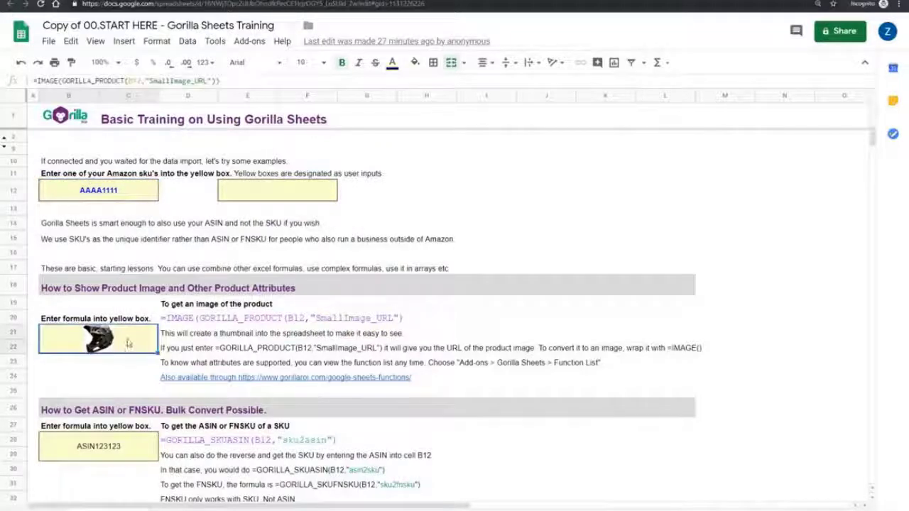
key(Delete)
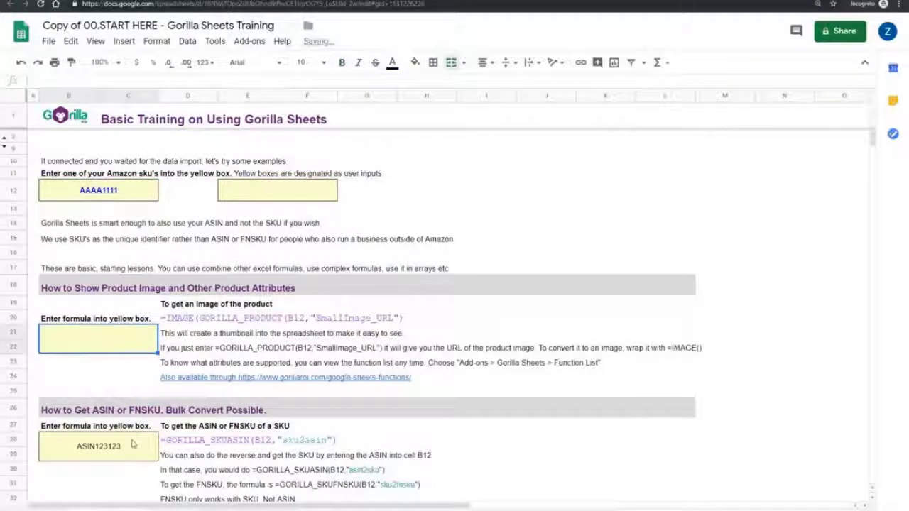
click(107, 442)
scroll(107, 441, down, 3)
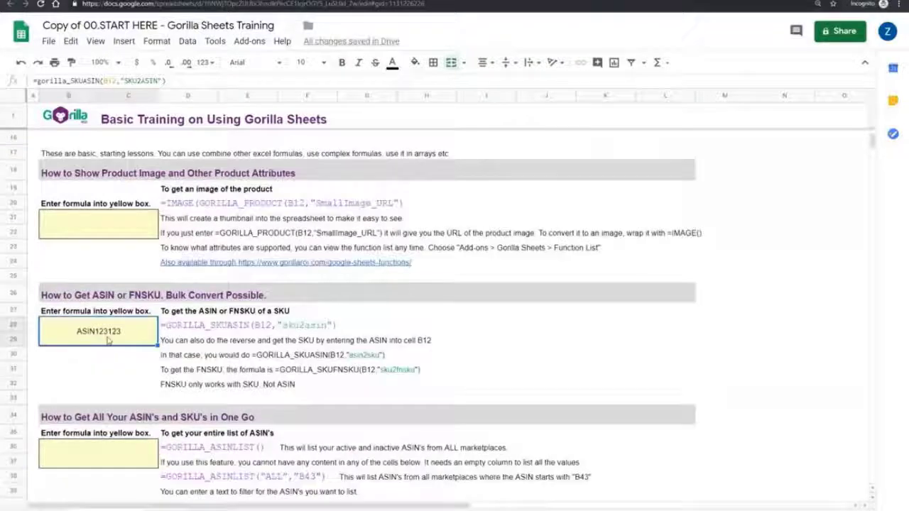
key(Delete)
scroll(107, 339, up, 3)
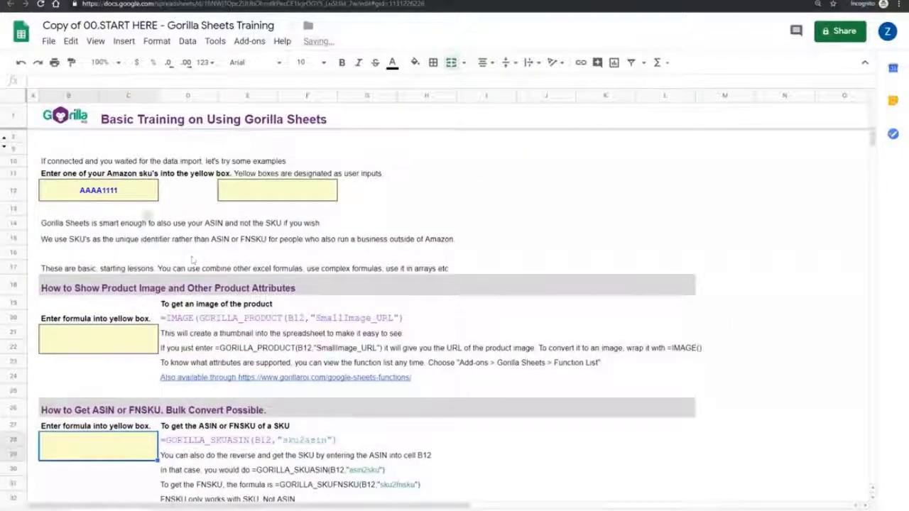
Enter the formula =GORILLA_SKUASIN(B12,"sku2asin") in the empty yellow box at E12 and accept editing the protected range
click(143, 197)
click(241, 200)
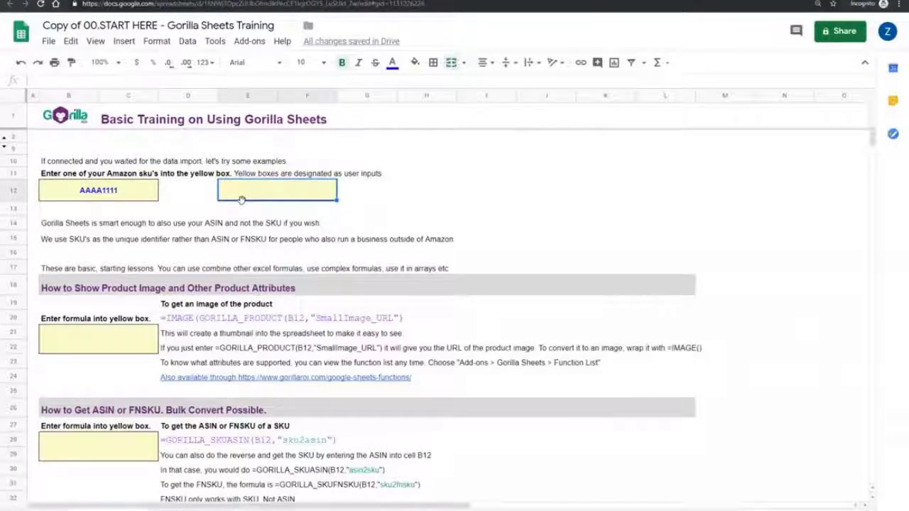
text(=)
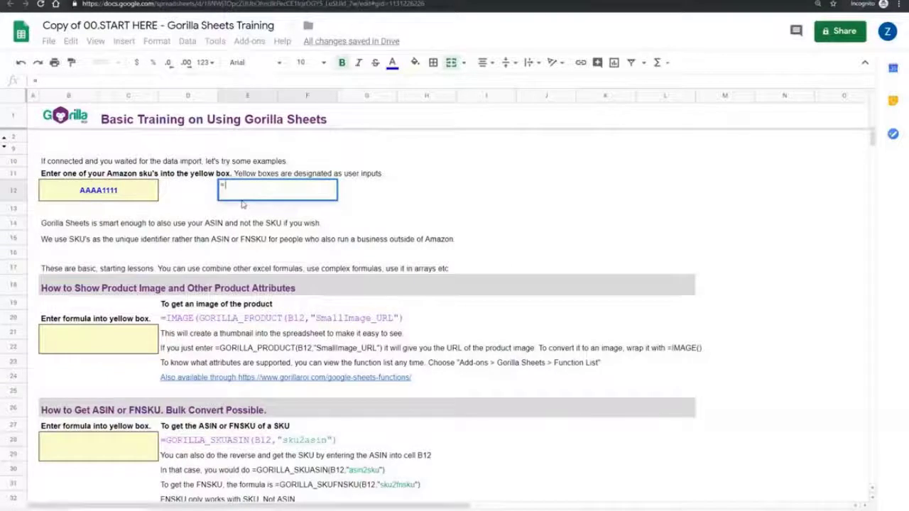
text(gorilla)
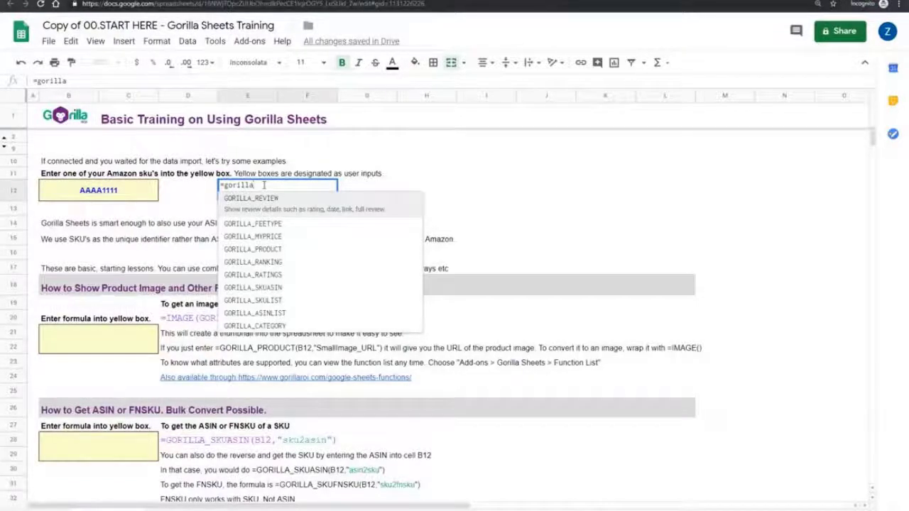
text(sku)
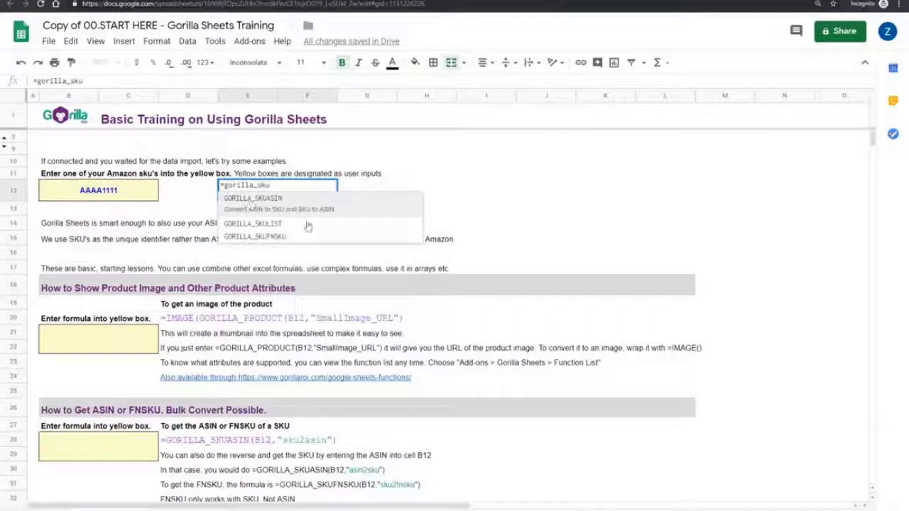
click(273, 201)
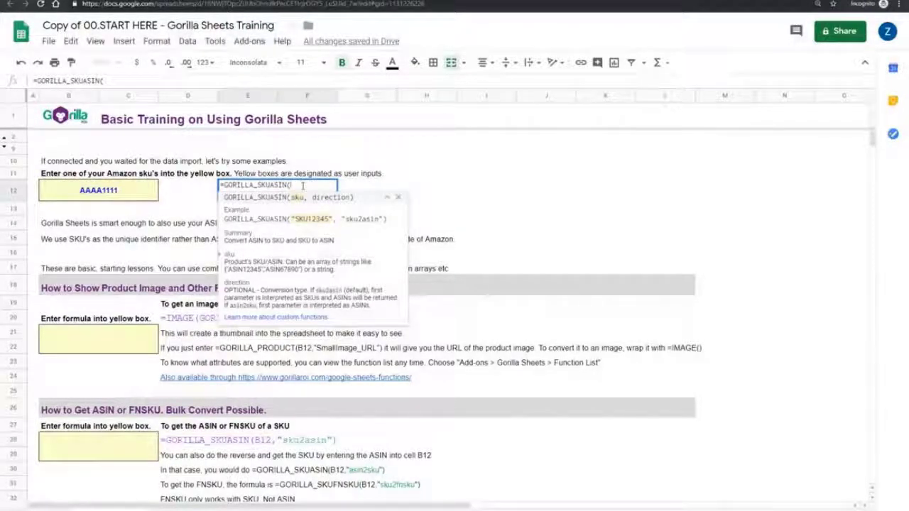
click(110, 194)
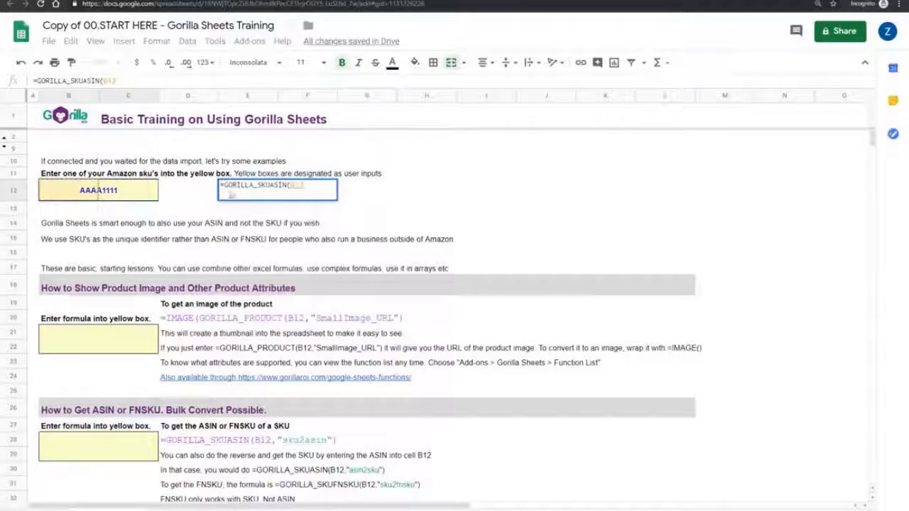
text(,)
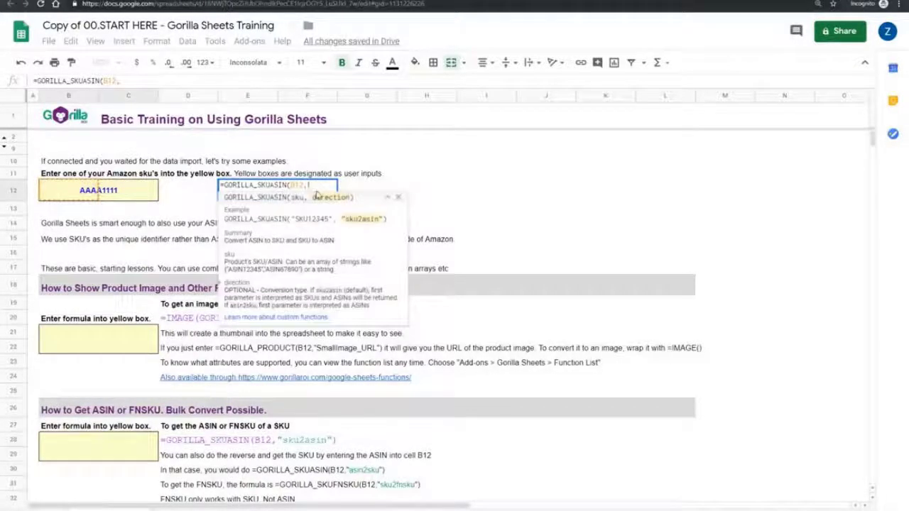
text("sku)
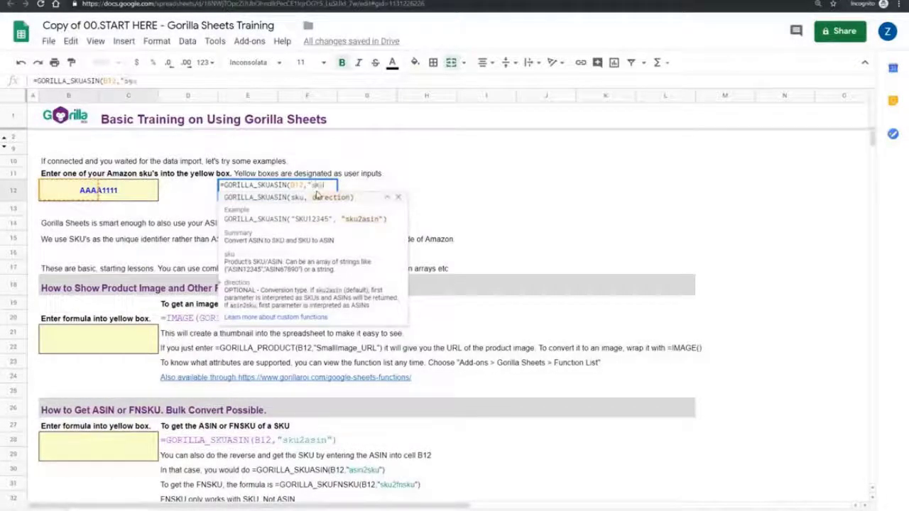
text(2asin"))
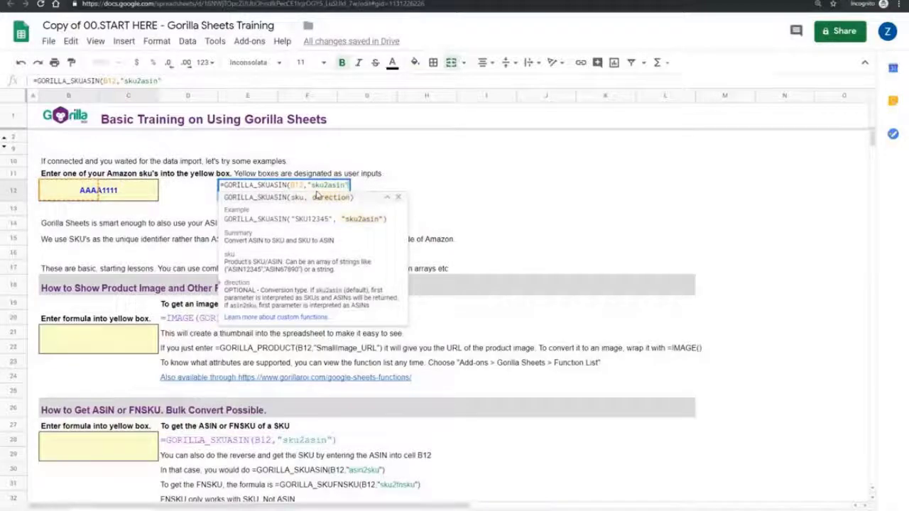
key(Return)
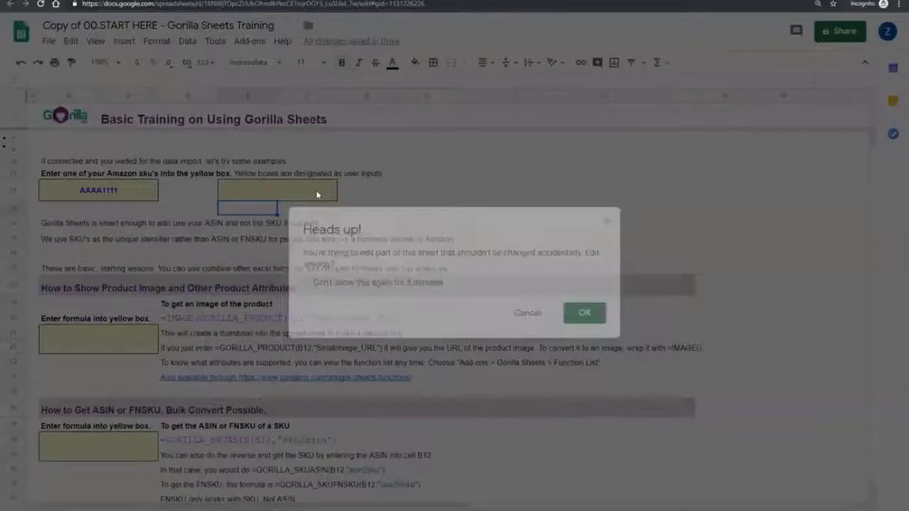
click(584, 312)
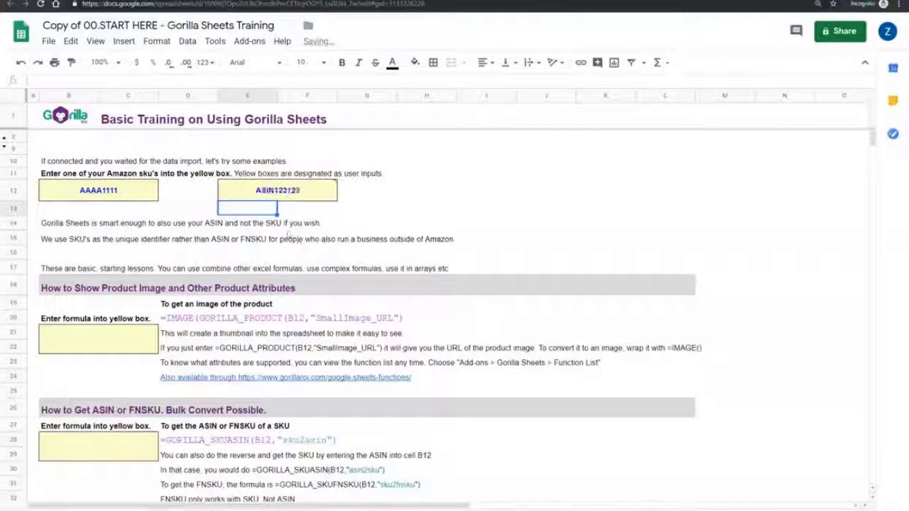
key(Up)
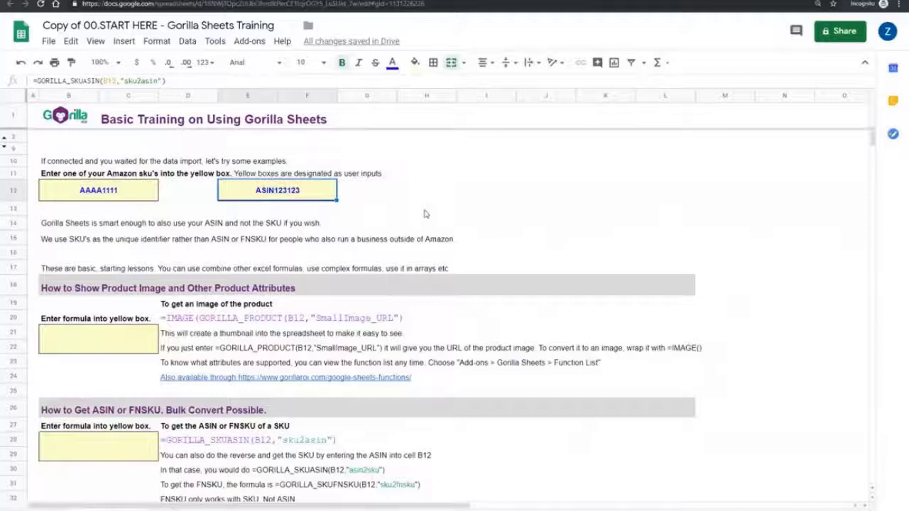
click(417, 199)
click(386, 193)
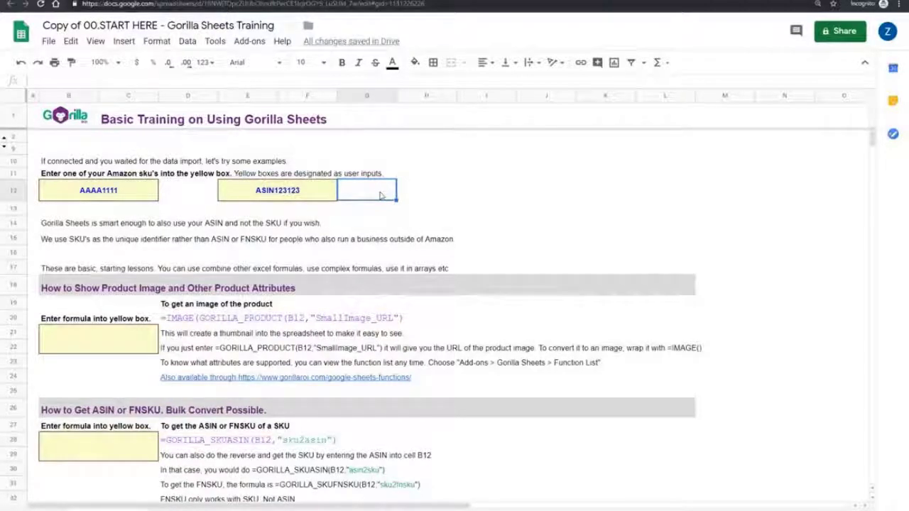
click(288, 195)
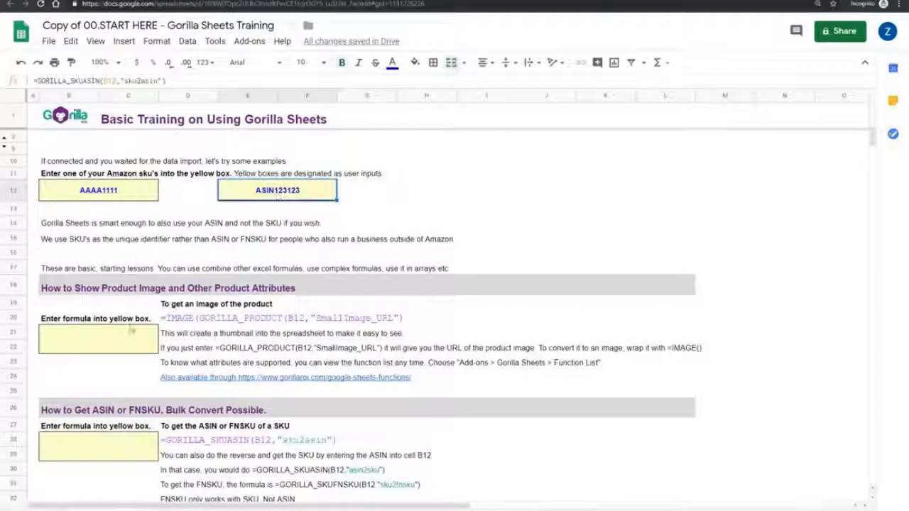
Enter the formula =GORILLA_PRODUCT(B12,"smallimage_url") in the yellow box of the product image section at B21
click(128, 346)
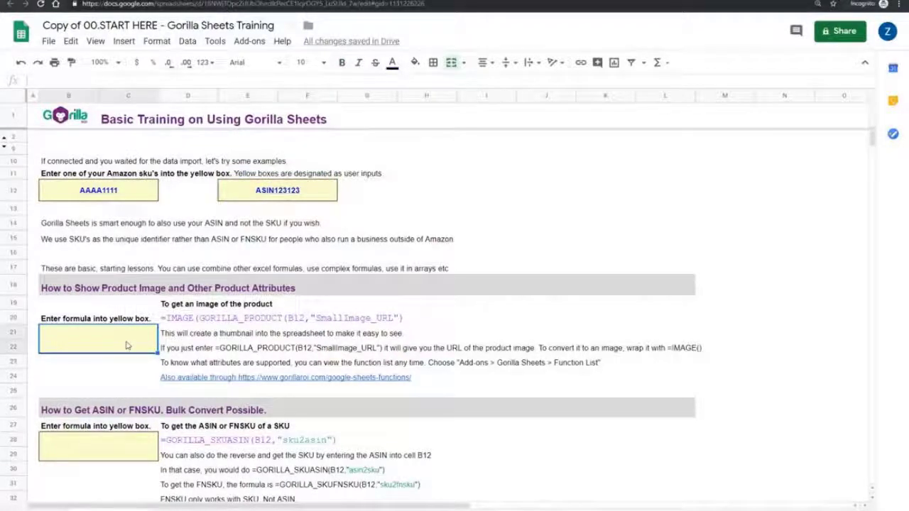
text(=go)
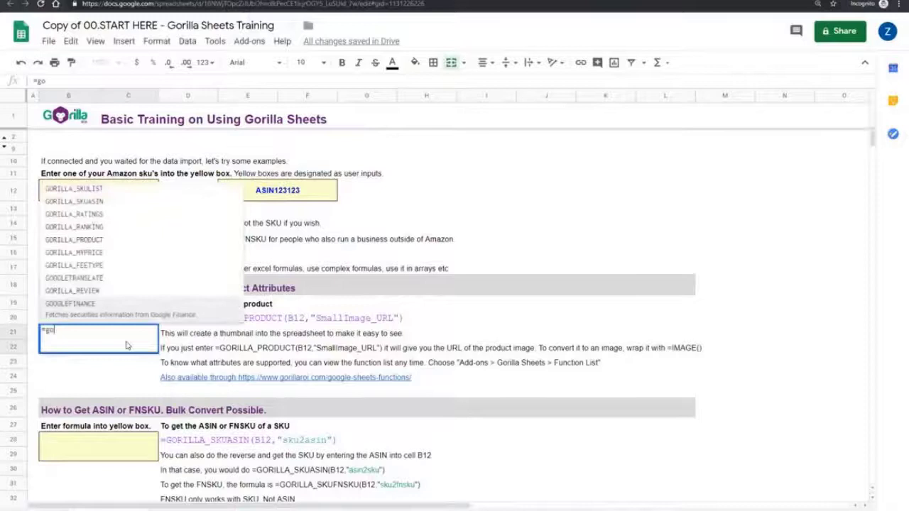
text(rilla_)
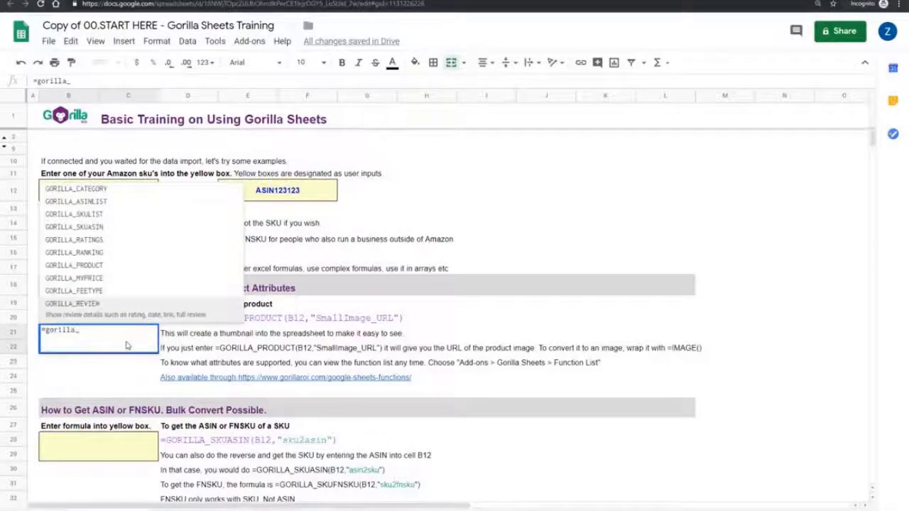
text(product)
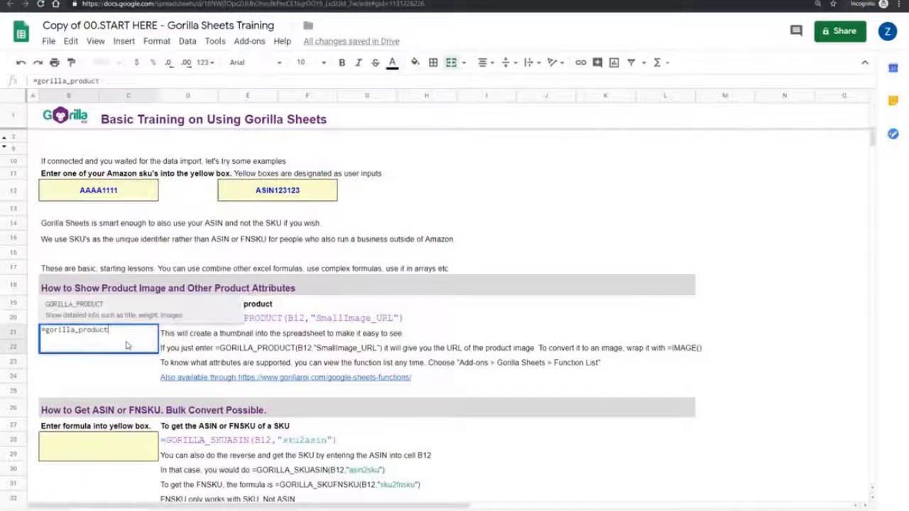
key(Tab)
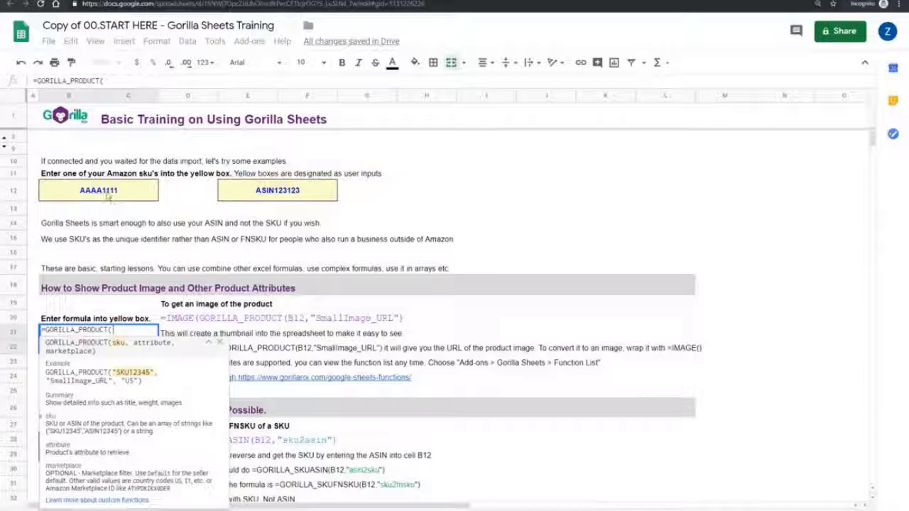
click(108, 197)
text(,)
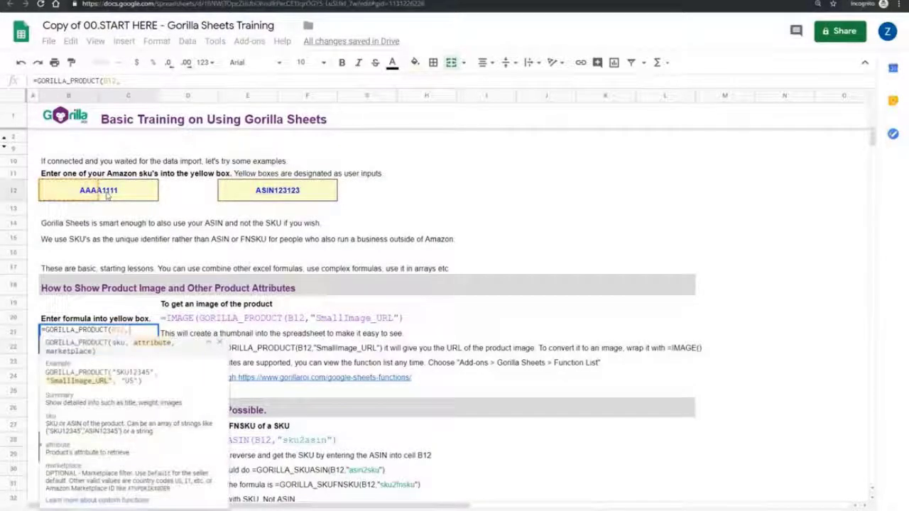
key(Escape)
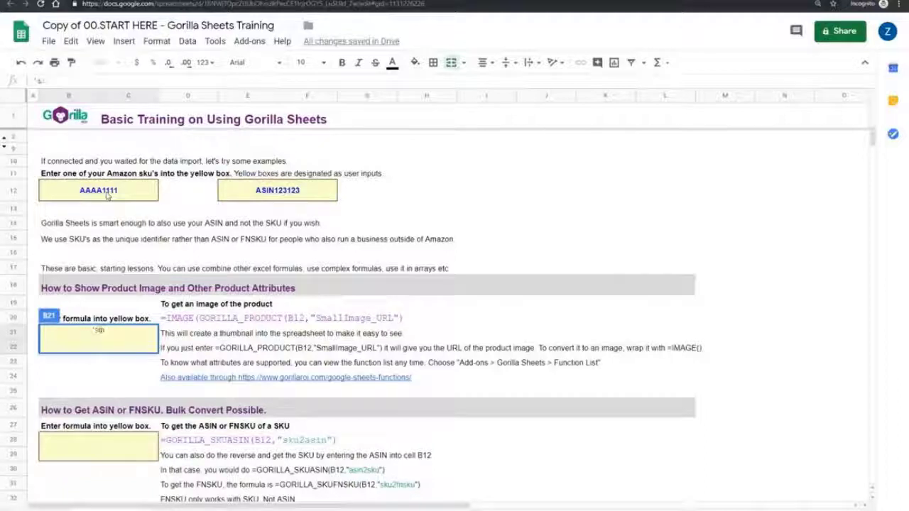
key(Return)
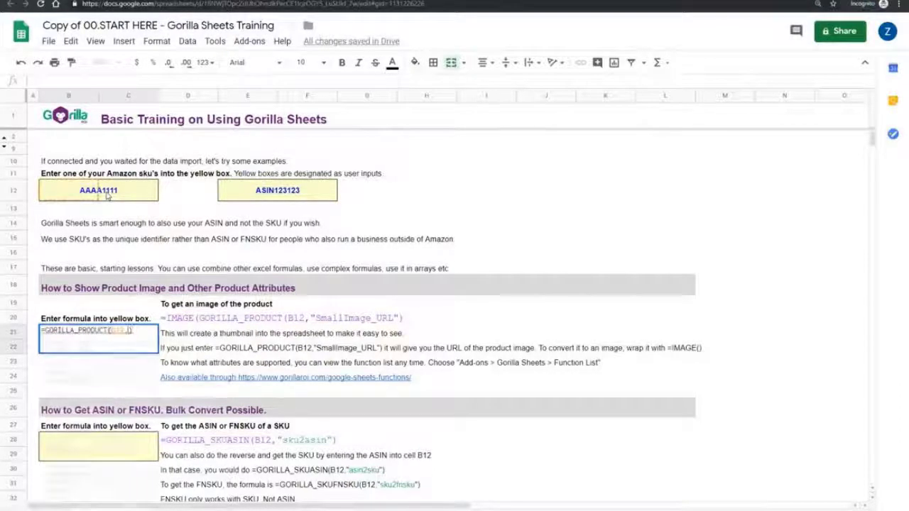
text("smallimage)
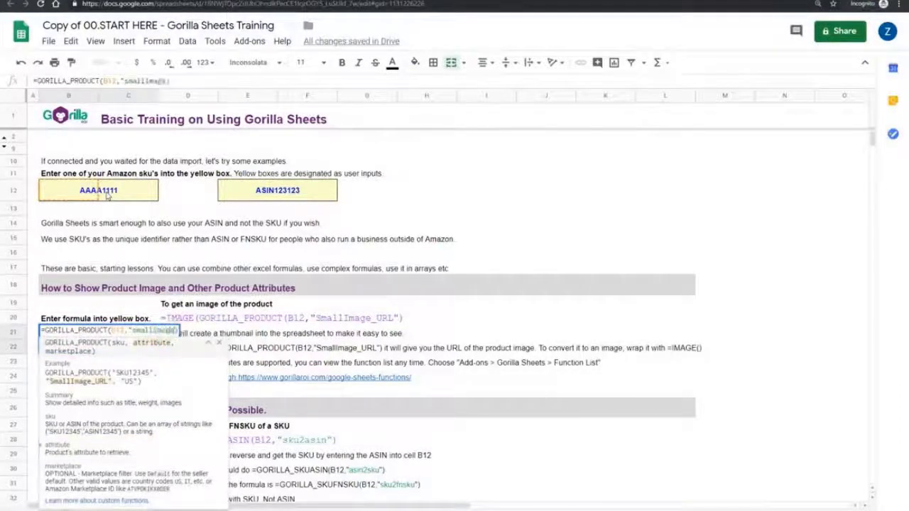
text(_url")
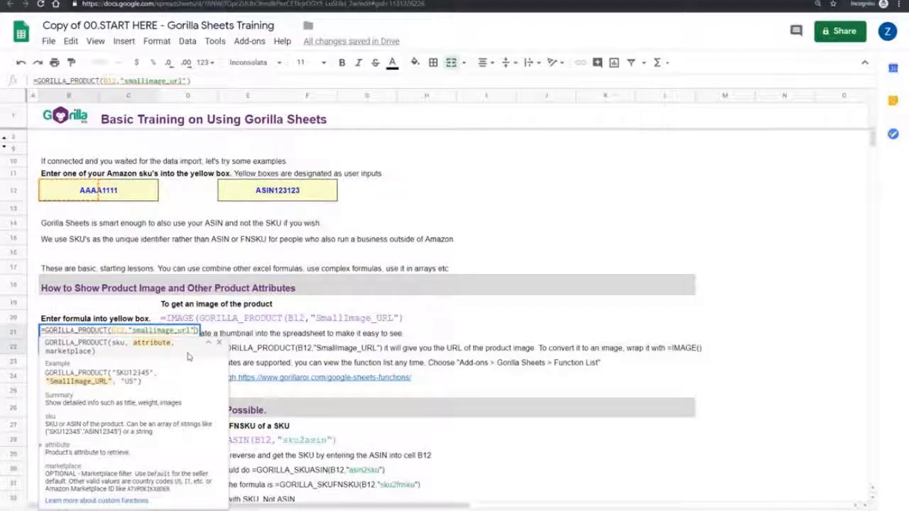
key(Return)
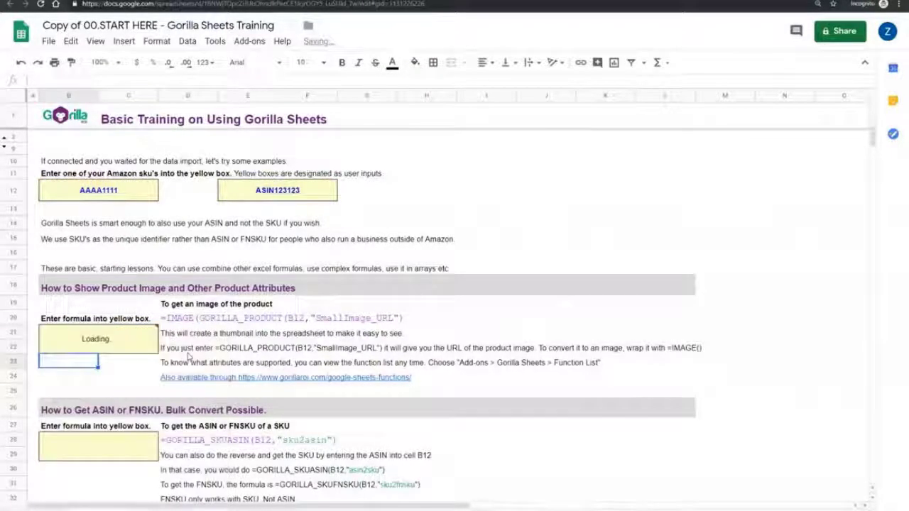
Wrap the B21 formula in IMAGE so that it reads =image(GORILLA_PRODUCT(B12,"smallimage_url"))
click(80, 348)
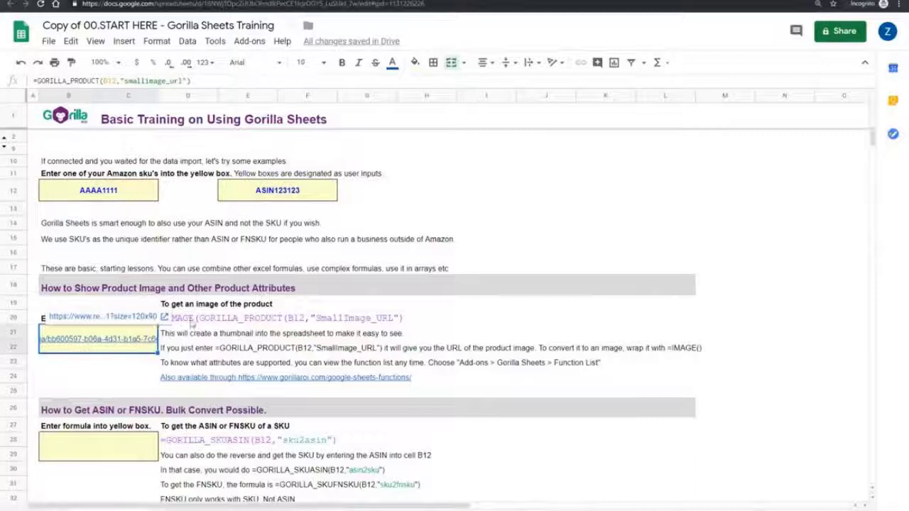
key(Return)
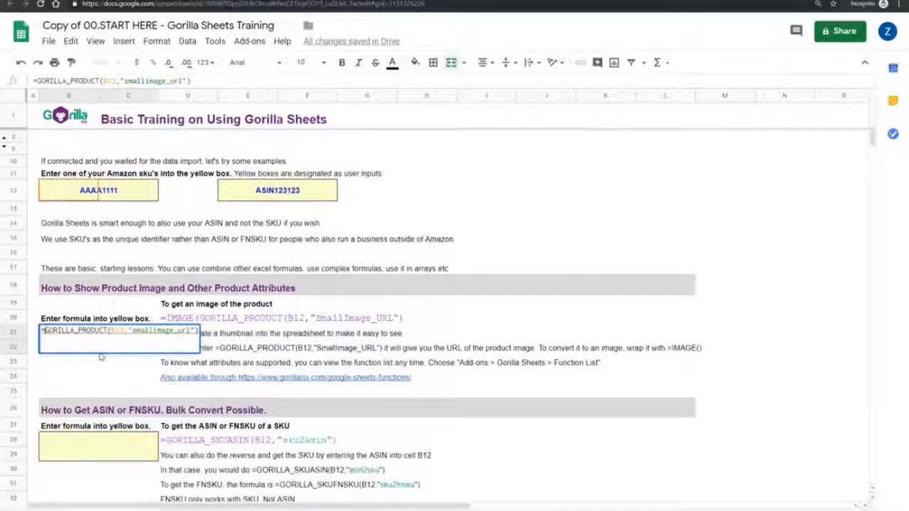
text(IMAge()
key(End)
text())
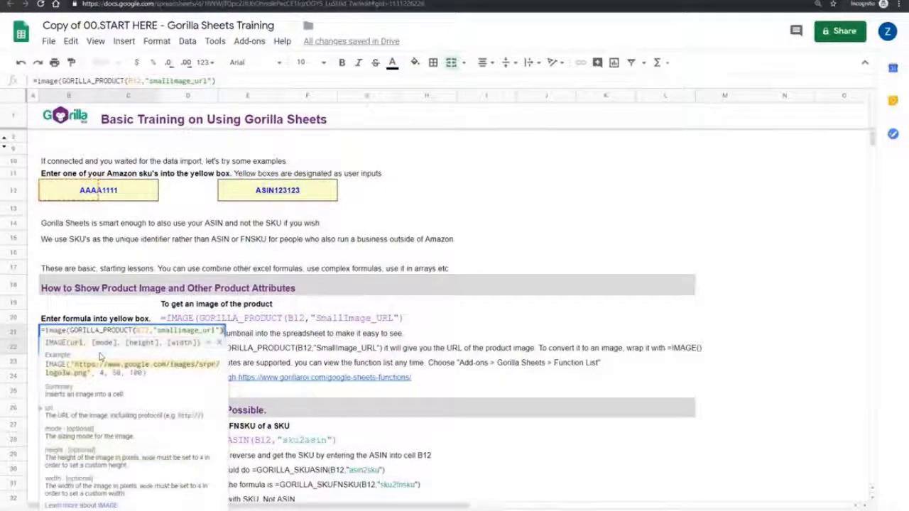
key(Return)
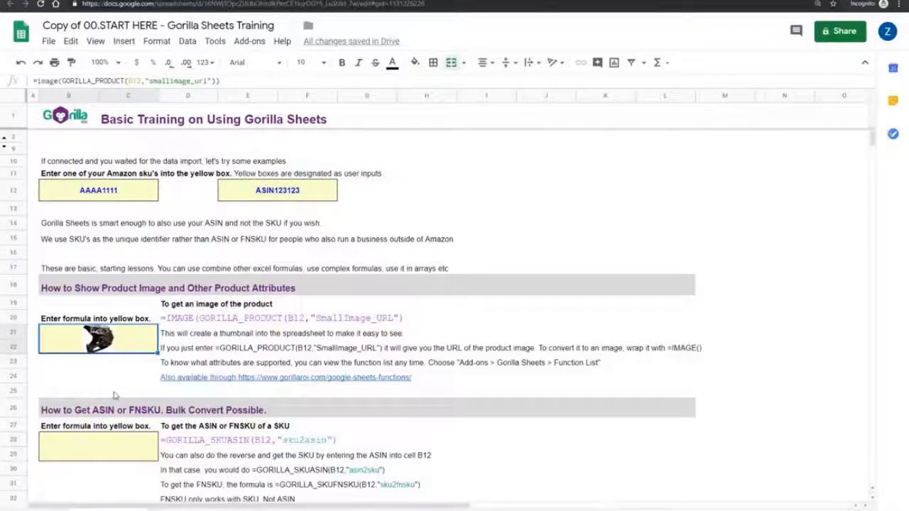
Enter the formula =GORILLA_ASINLIST() without a marketplace filter in the yellow box for the entire ASIN list at B36
scroll(114, 396, down, 3)
click(110, 342)
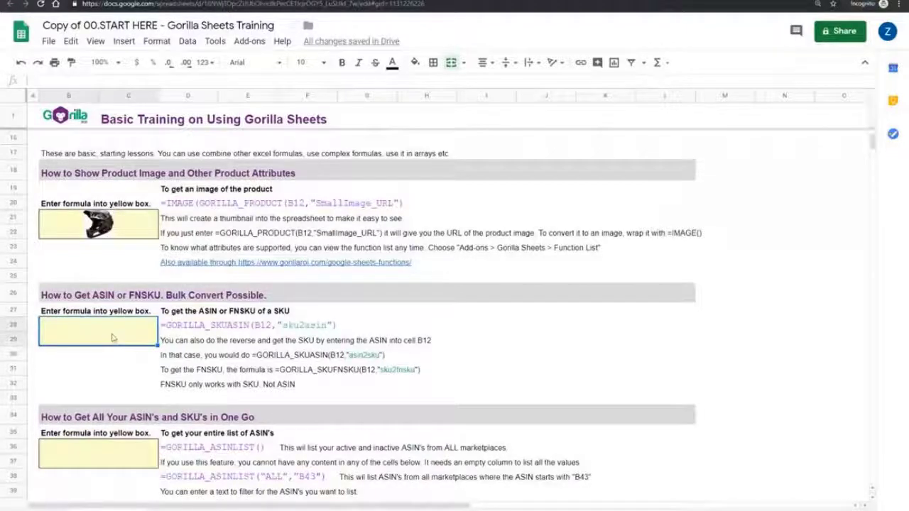
scroll(112, 339, down, 2)
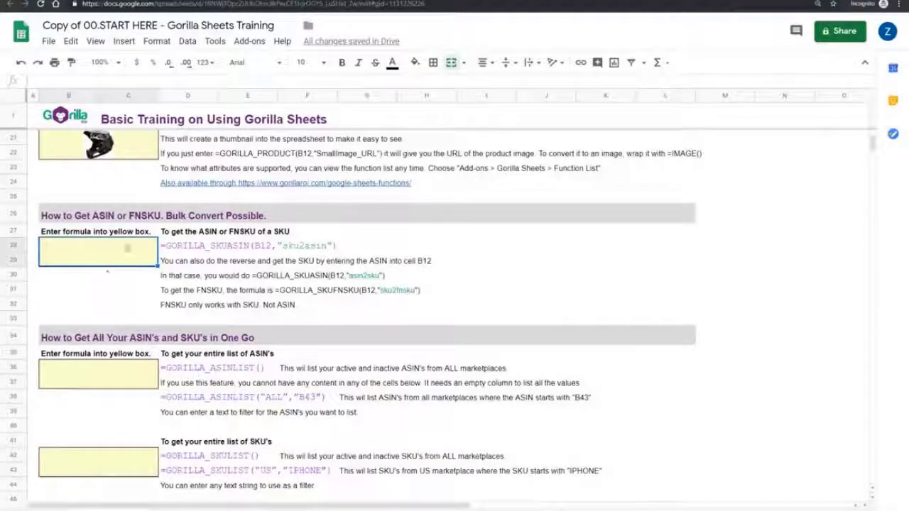
click(227, 245)
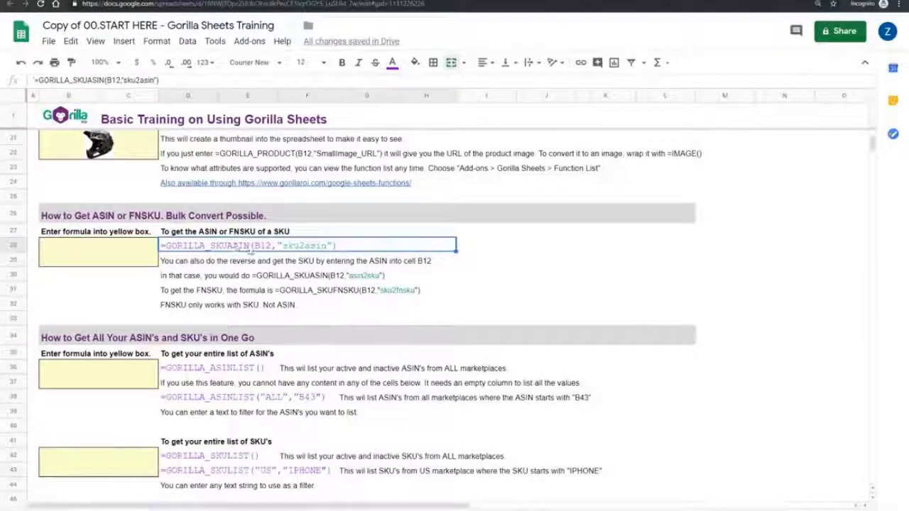
scroll(249, 249, down, 3)
click(122, 268)
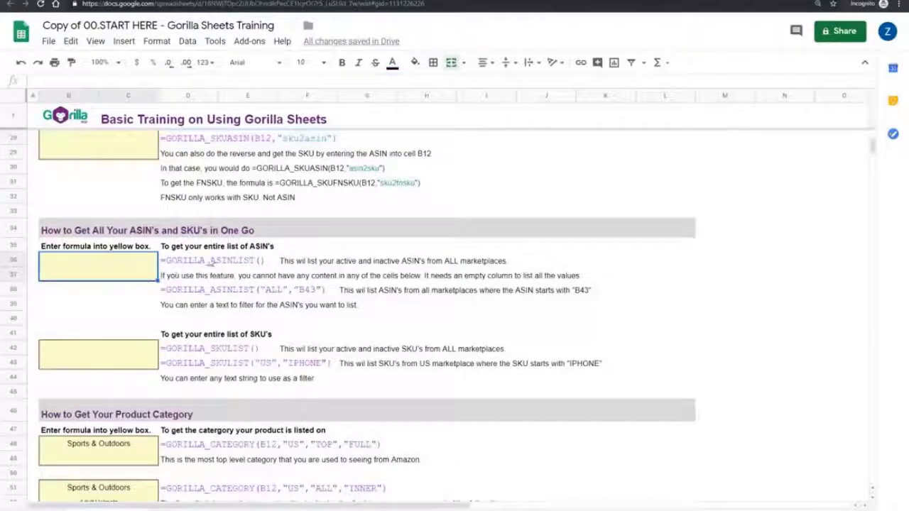
text(=goril)
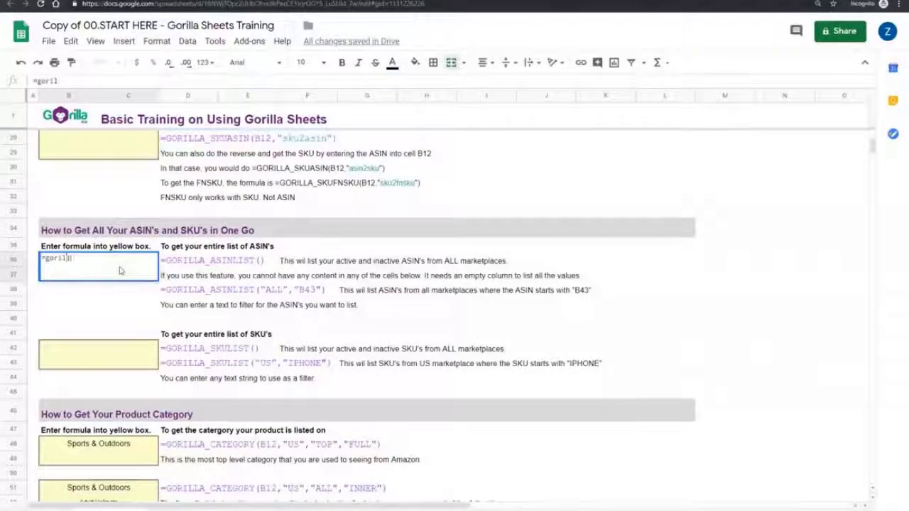
text(la_asin)
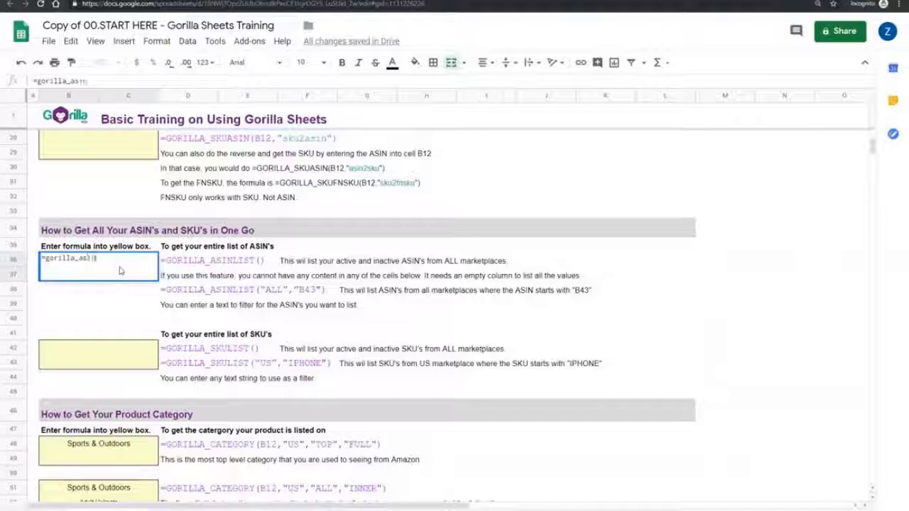
key(Tab)
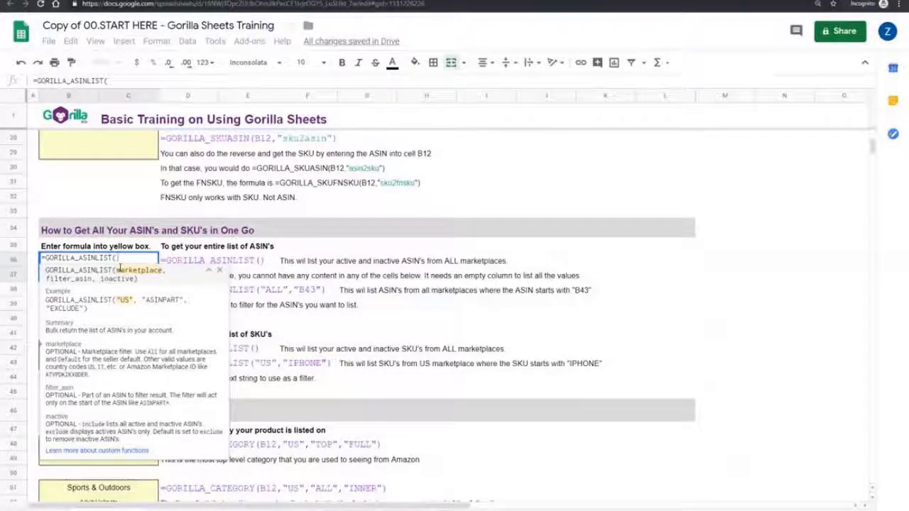
text("UK)
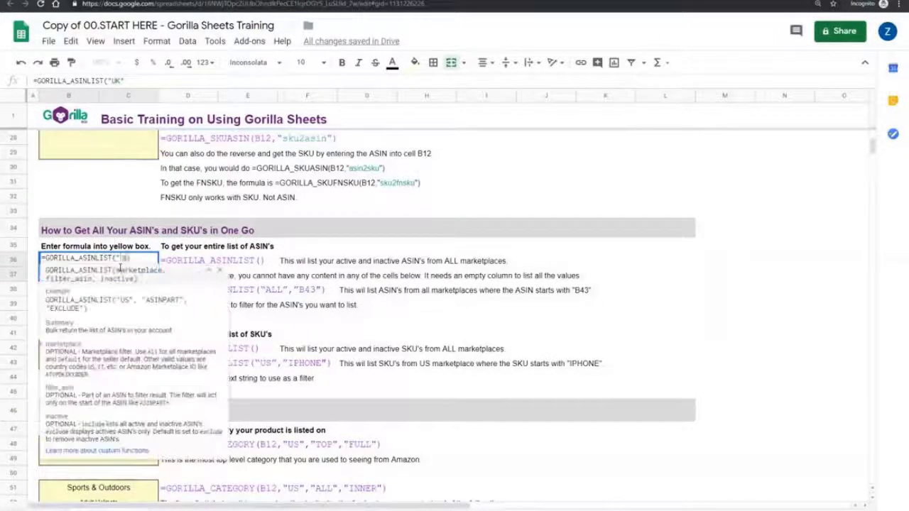
key(BackSpace)
text())
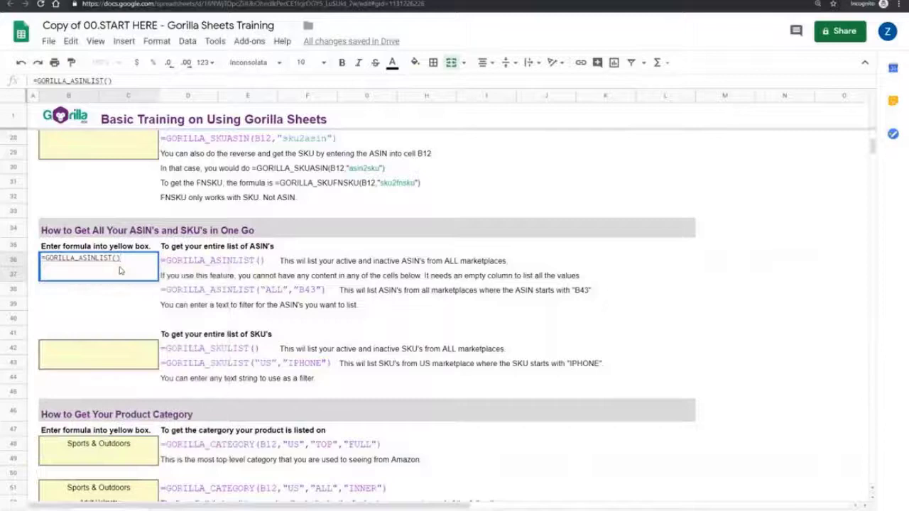
key(Return)
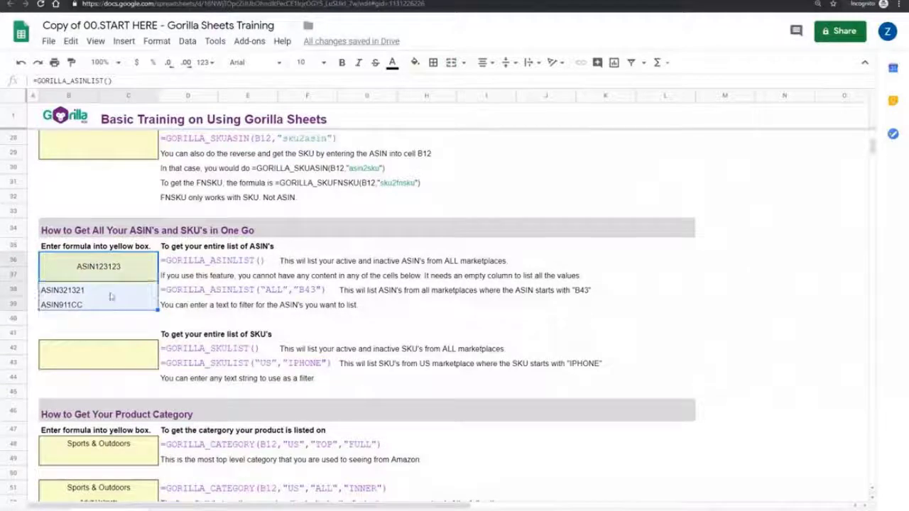
Look over the returned ASIN list, then examine the GORILLA_CATEGORY examples in the product category section
click(109, 291)
click(81, 272)
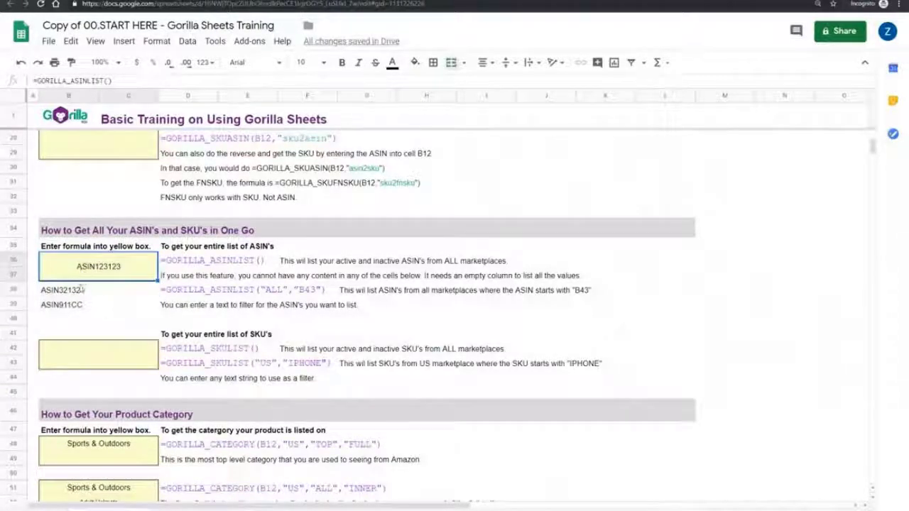
key(Down)
key(Down)
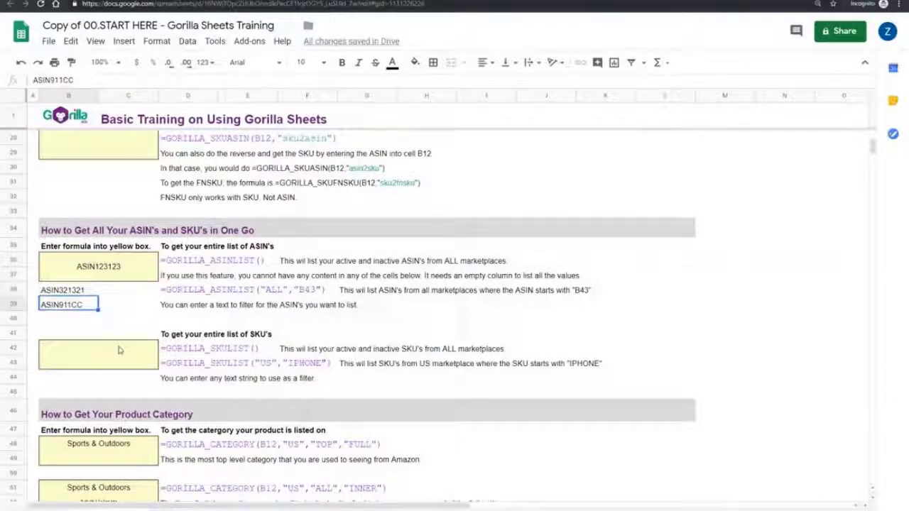
scroll(119, 351, down, 5)
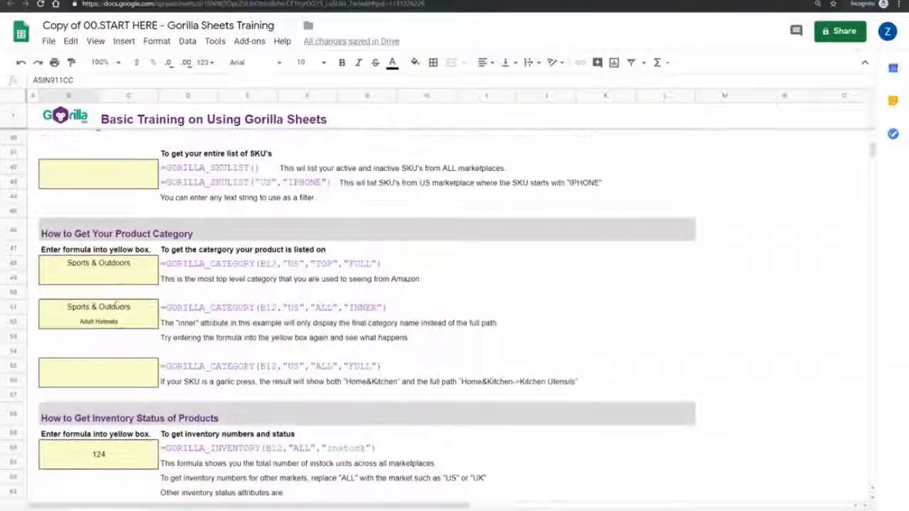
click(114, 272)
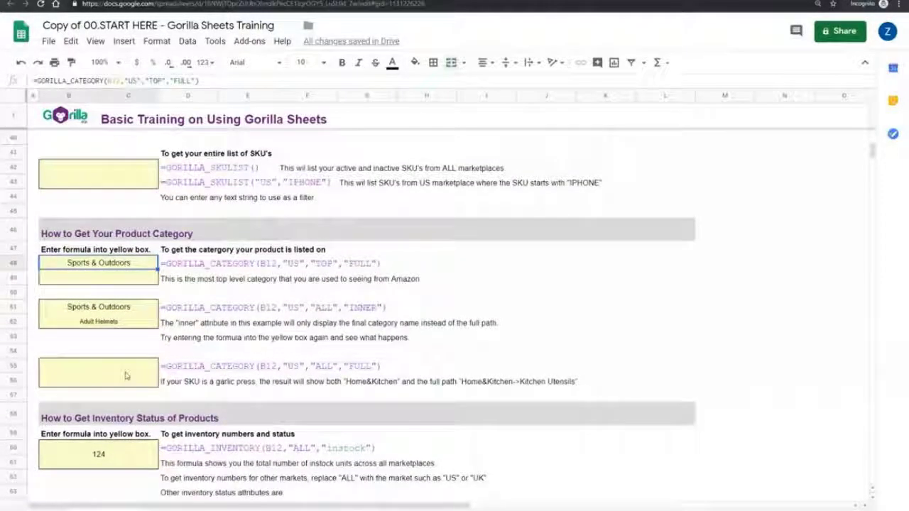
scroll(125, 376, up, 10)
click(121, 348)
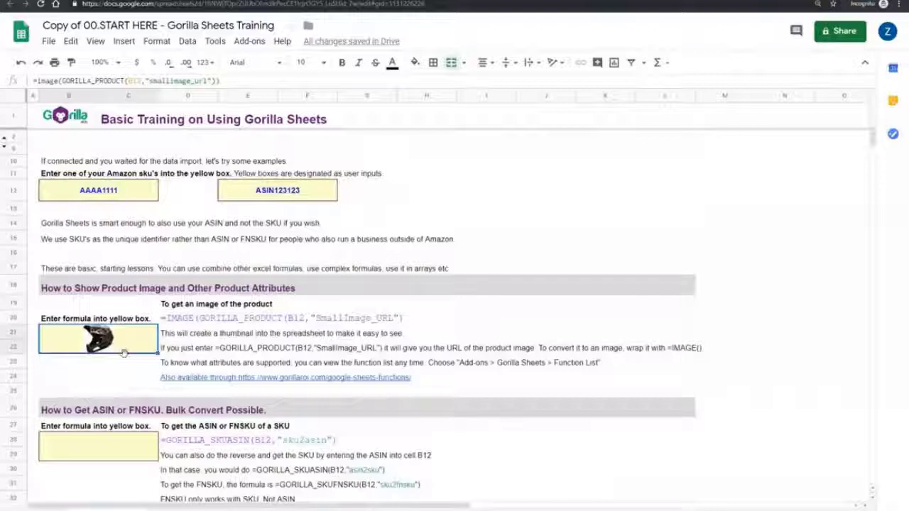
scroll(123, 353, down, 3)
scroll(124, 357, down, 3)
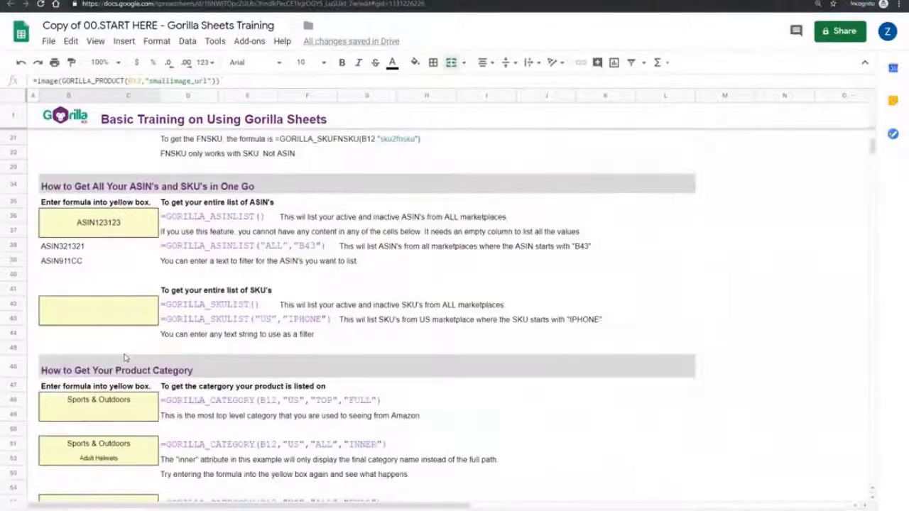
scroll(115, 338, down, 2)
click(121, 334)
scroll(233, 382, down, 2)
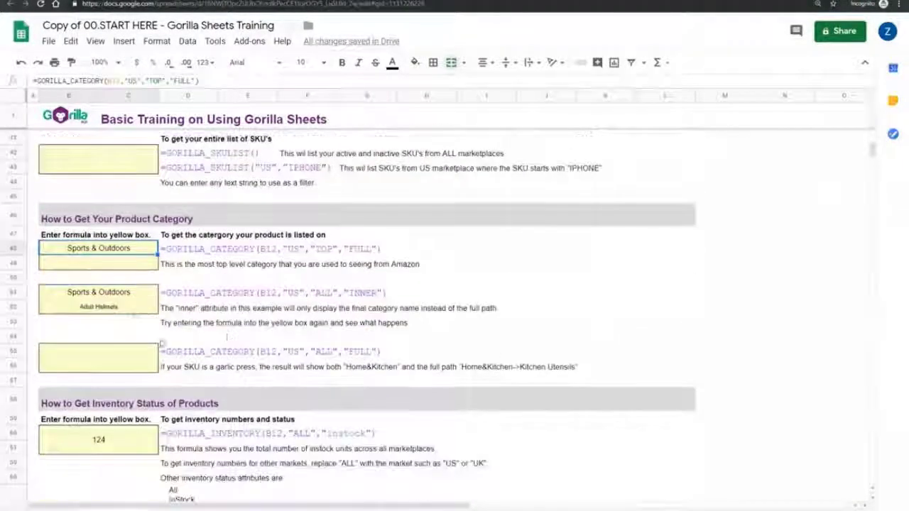
click(123, 310)
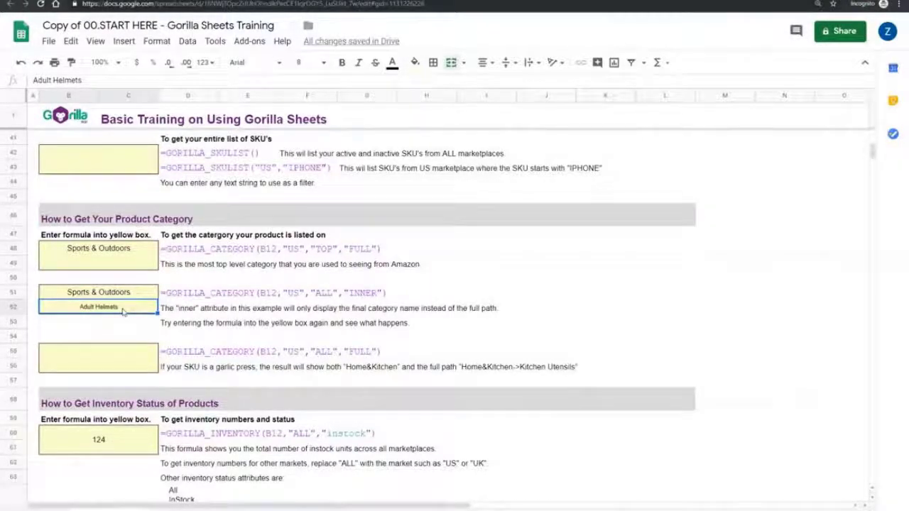
Inspect the GORILLA_INVENTORY example and its yellow box in the inventory status section
scroll(123, 309, down, 3)
click(114, 291)
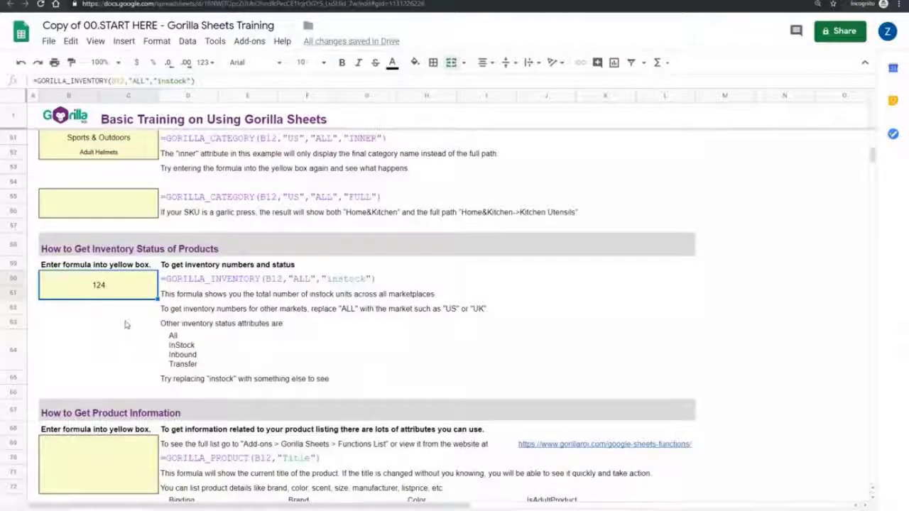
click(182, 283)
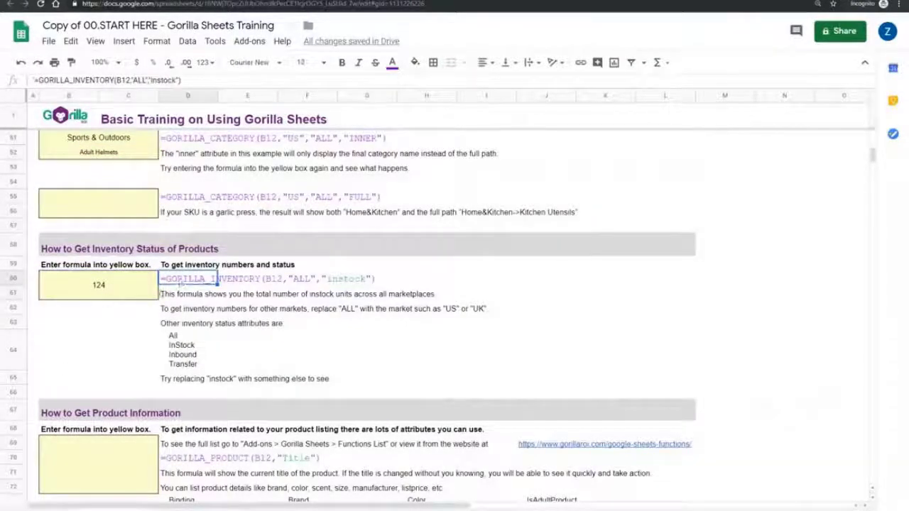
Examine the arguments and function help of the GORILLA_INVENTORY formula in the inventory status yellow box at B60
click(98, 297)
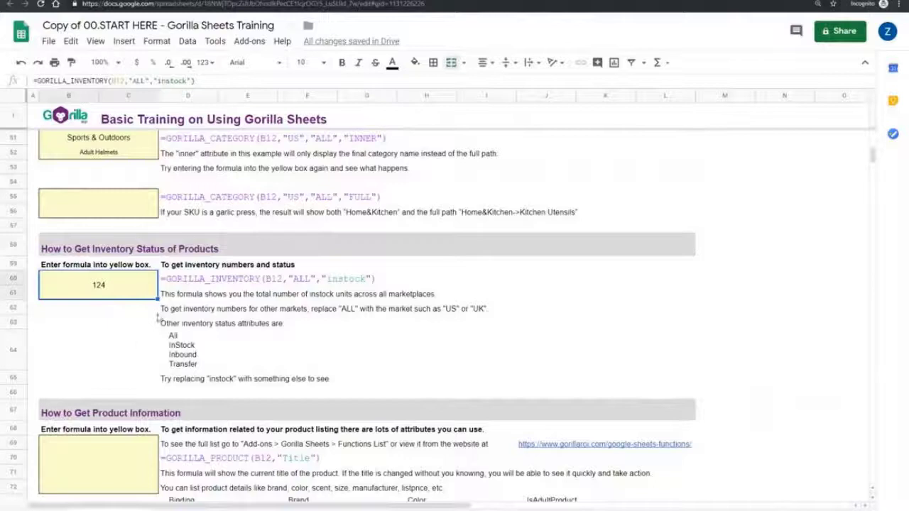
double_click(103, 288)
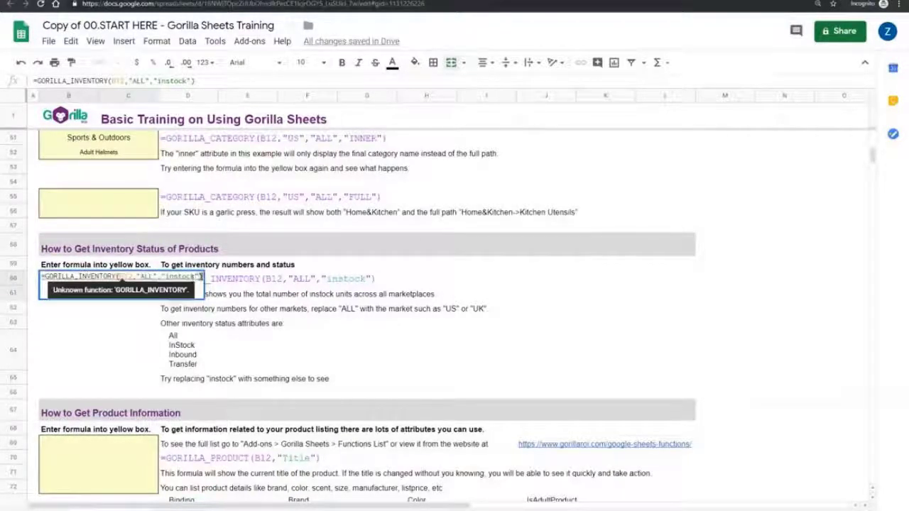
mouse_move(201, 277)
mouse_down()
mouse_move(120, 276)
mouse_move(201, 276)
mouse_up()
click(121, 276)
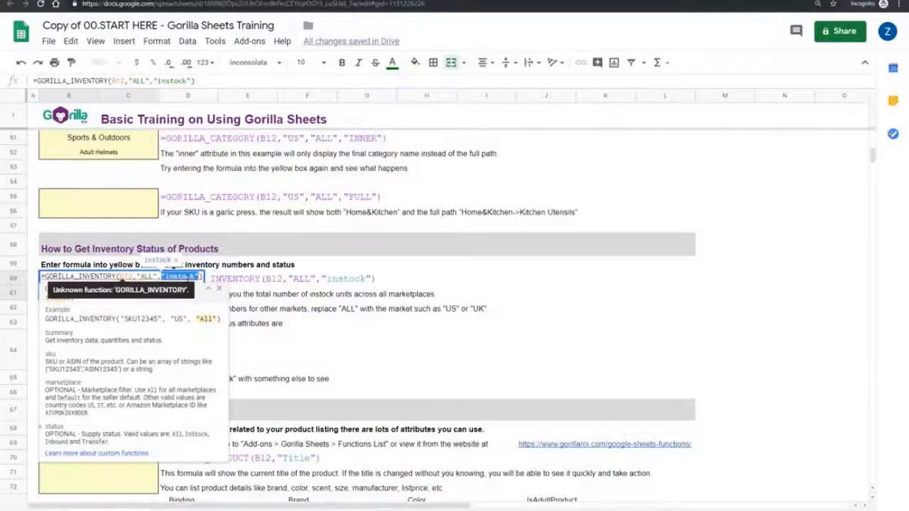
key(Return)
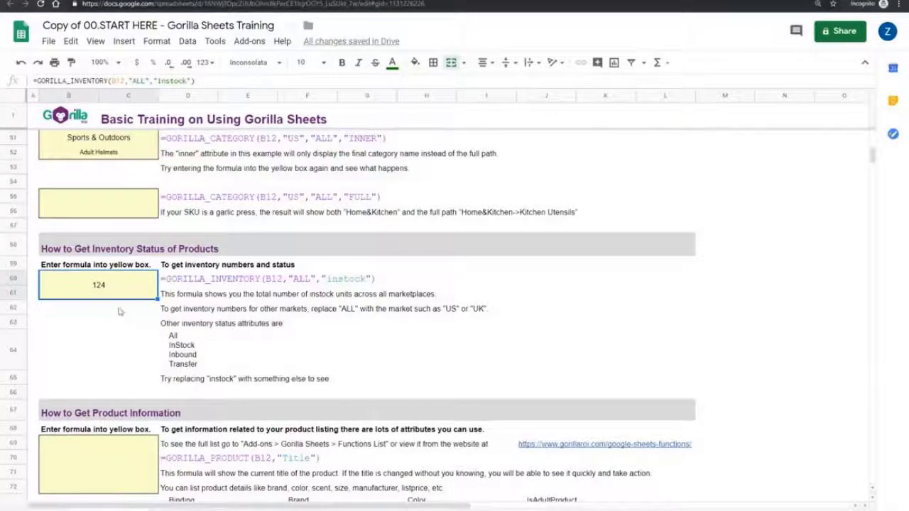
Skim the remaining training sections on product information, best seller rank, reviews and total units sold
scroll(119, 311, down, 5)
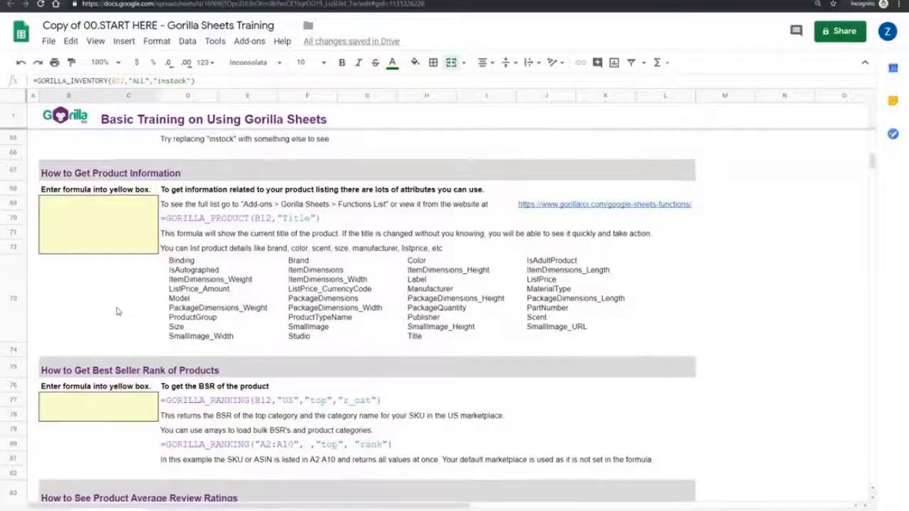
scroll(119, 312, down, 3)
scroll(119, 313, down, 12)
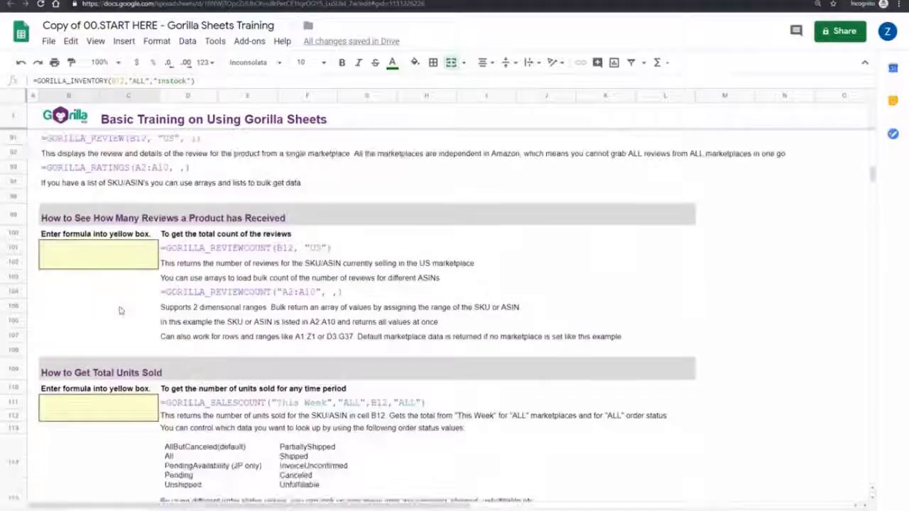
scroll(121, 309, down, 4)
scroll(124, 311, up, 6)
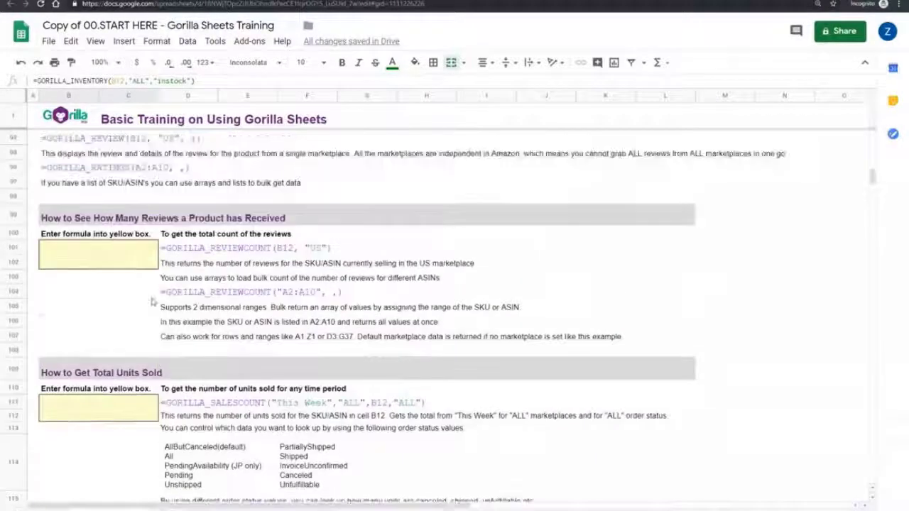
scroll(197, 190, up, 10)
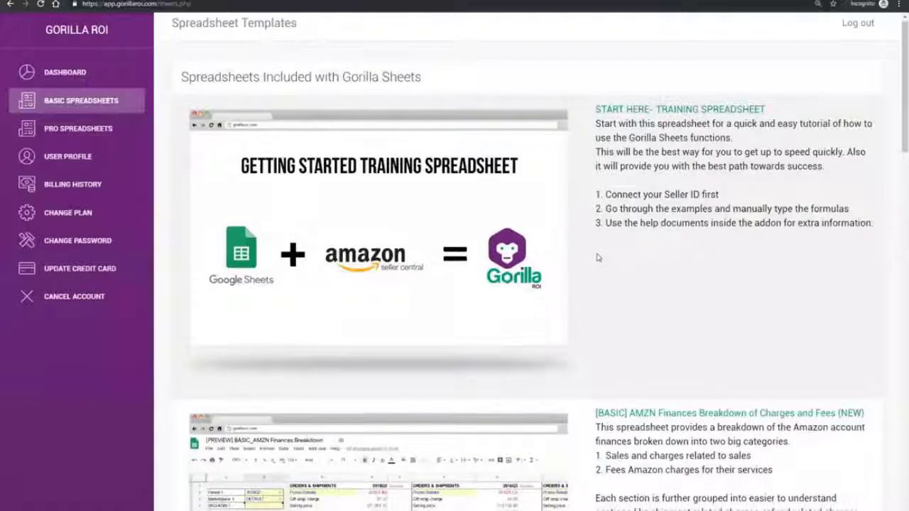
On the Gorilla ROI site, browse the basic spreadsheet templates, including AMZN Finances Breakdown and AMZN Inventory Status
scroll(598, 258, down, 3)
scroll(650, 150, down, 2)
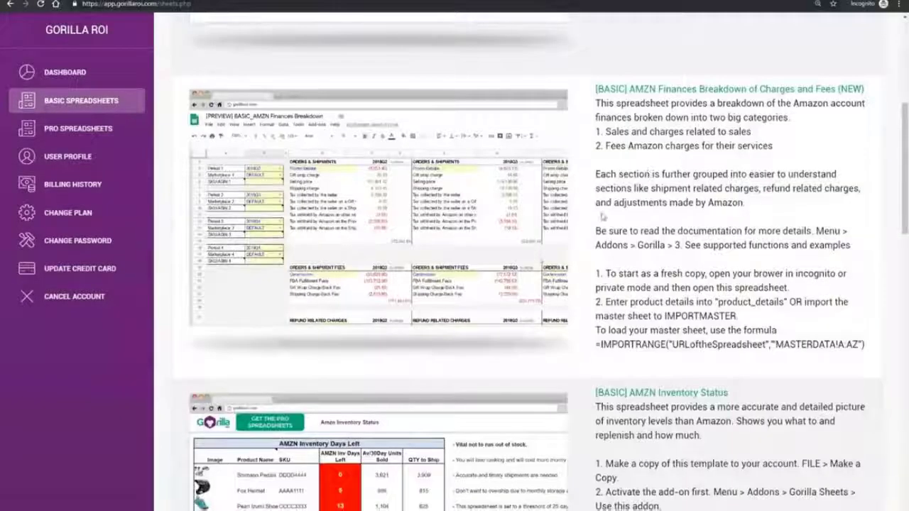
scroll(663, 117, down, 1)
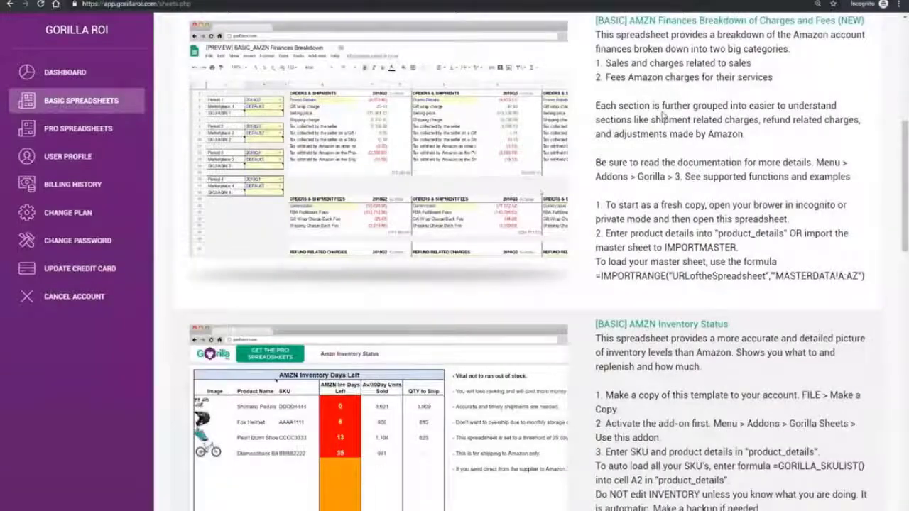
scroll(662, 118, down, 2)
scroll(498, 156, down, 2)
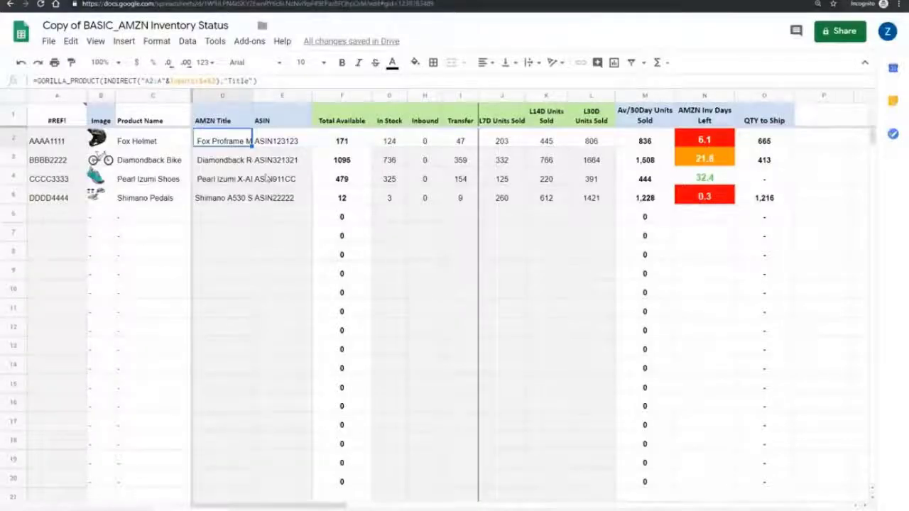
In the BASIC_AMZN Inventory Status spreadsheet copy, look over the image, product name and AMZN title cells of the listed products
key(Down)
key(Down)
key(Right)
key(Left)
key(Left)
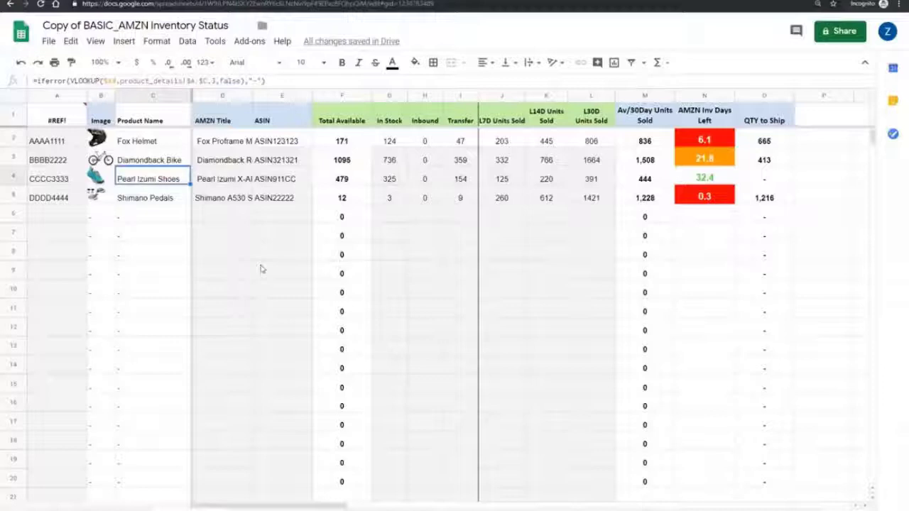
key(Right)
key(Up)
key(Up)
key(Left)
key(Left)
key(Left)
key(Left)
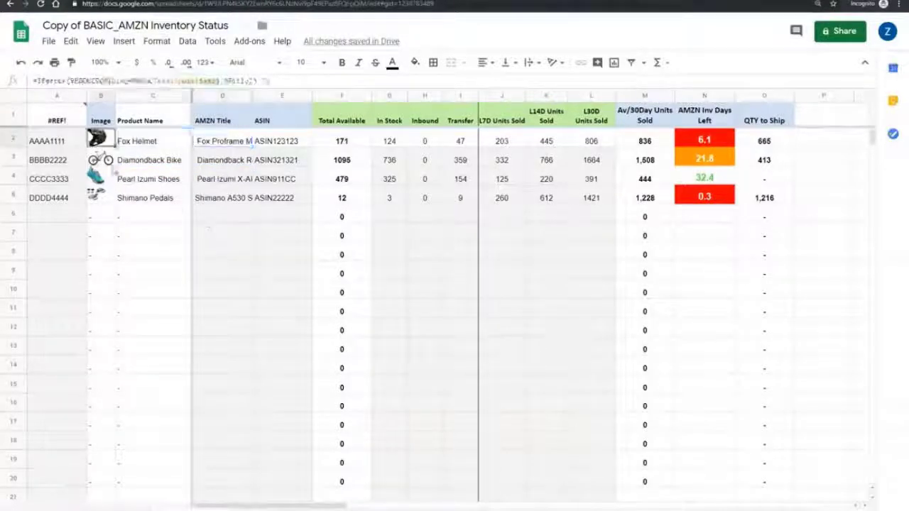
Clear the contents of cells A2:A6 in the SKU column
shift+click(71, 199)
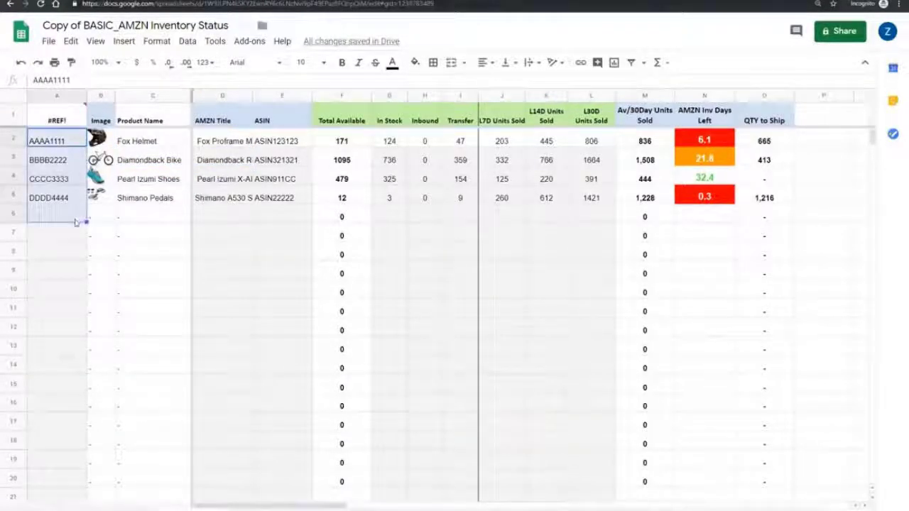
key(Delete)
click(64, 159)
click(62, 144)
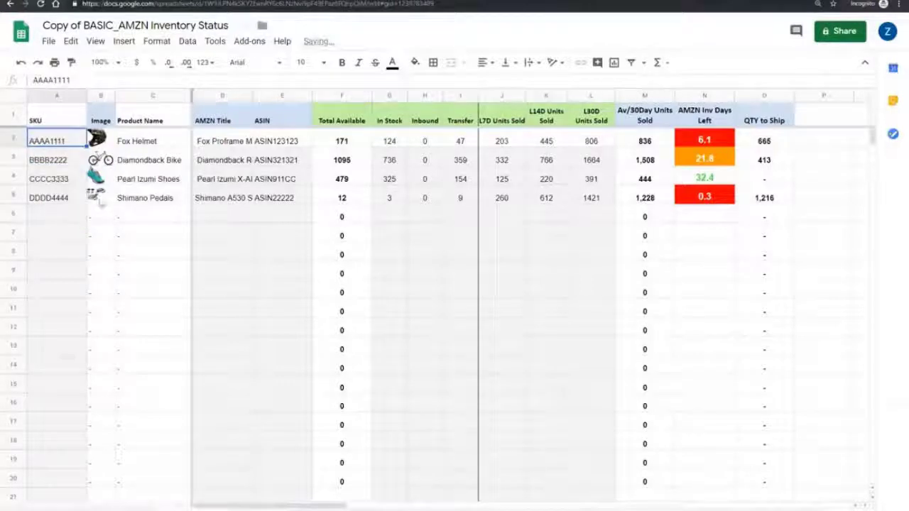
Check the SKU list in column A and examine the IMAGE and GORILLA_PRODUCT formula in B2, leaving it unedited
drag(65, 140, 74, 233)
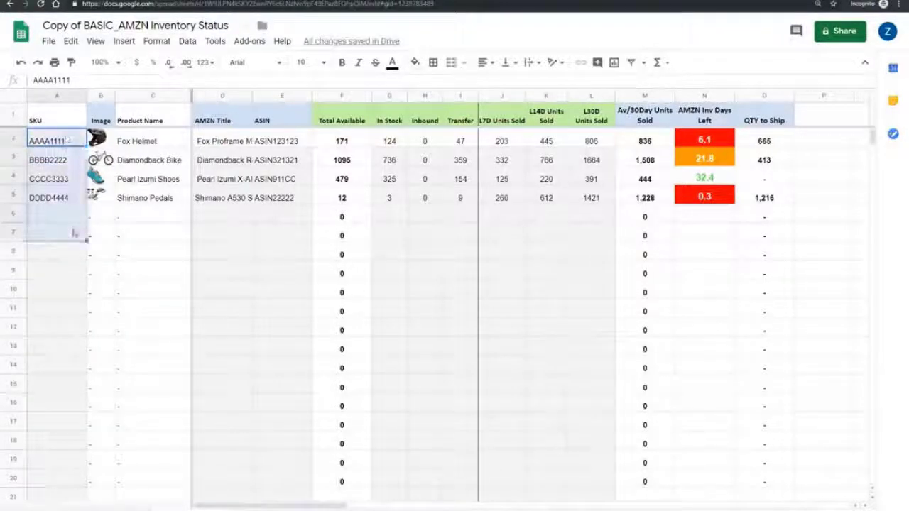
click(74, 233)
click(100, 141)
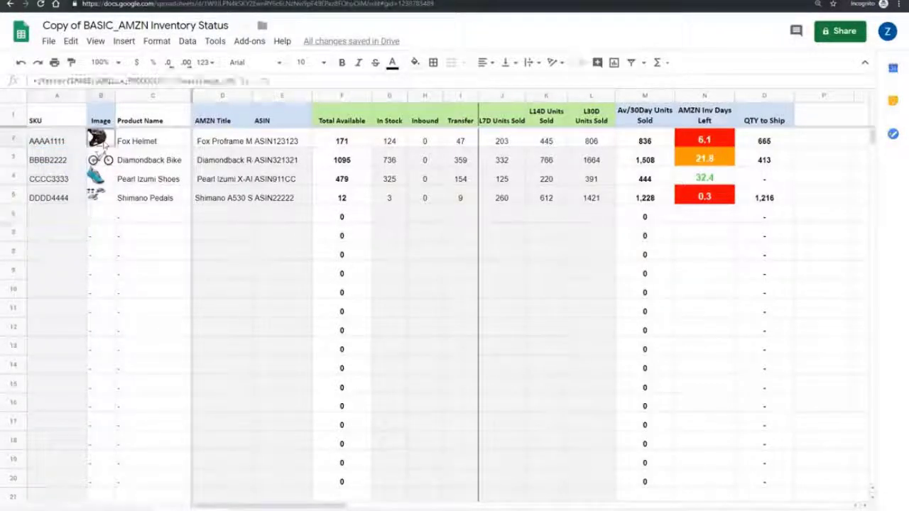
click(282, 81)
drag(269, 81, 32, 81)
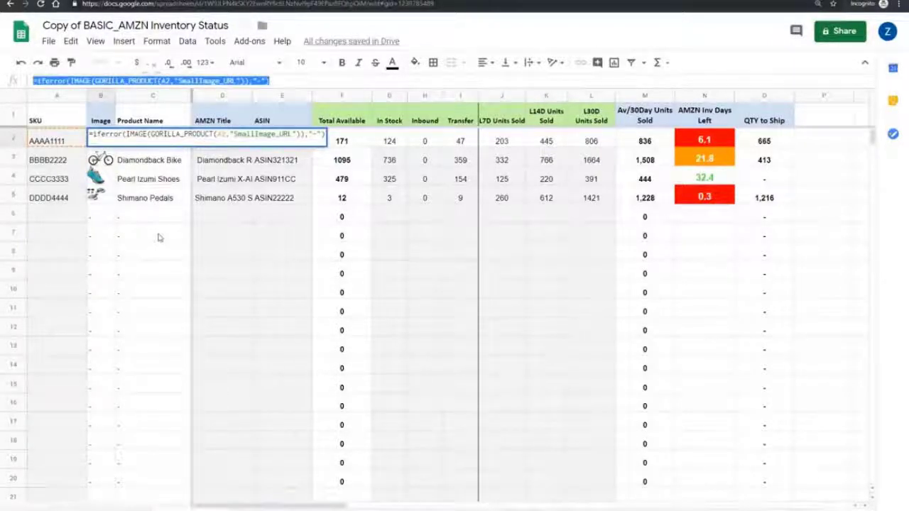
key(Escape)
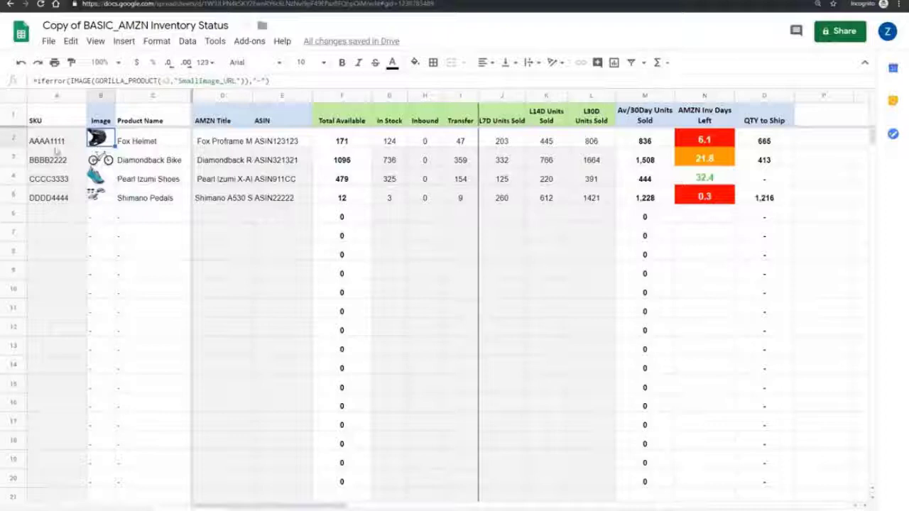
Compare the SKUs in column A with the image formulas in the product rows below B2
drag(57, 142, 64, 197)
click(67, 217)
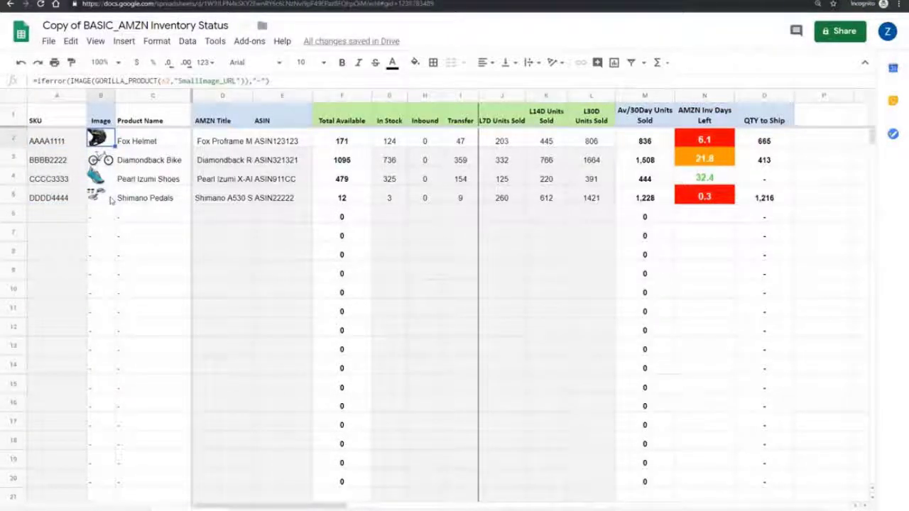
key(Down)
key(Down)
key(Down)
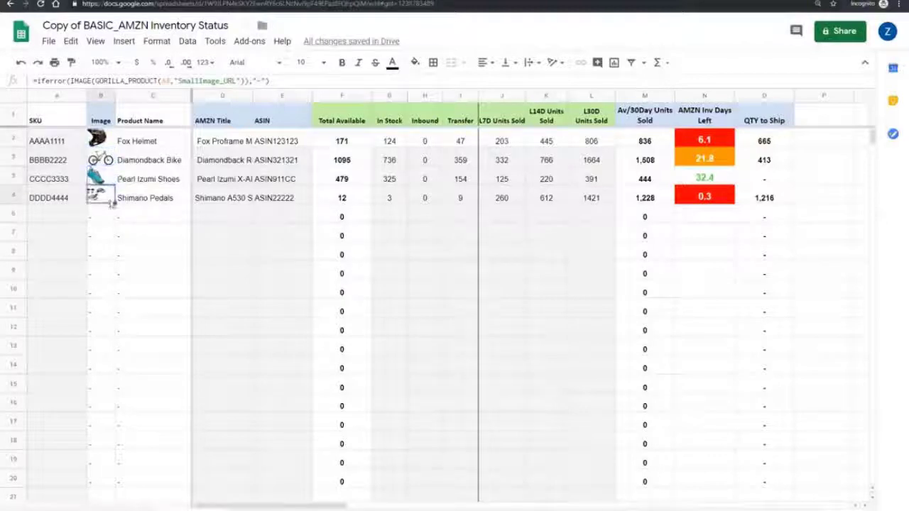
Examine the Product Name lookup formulas and the AMZN Title and ASIN formulas in D2 and E2
click(142, 236)
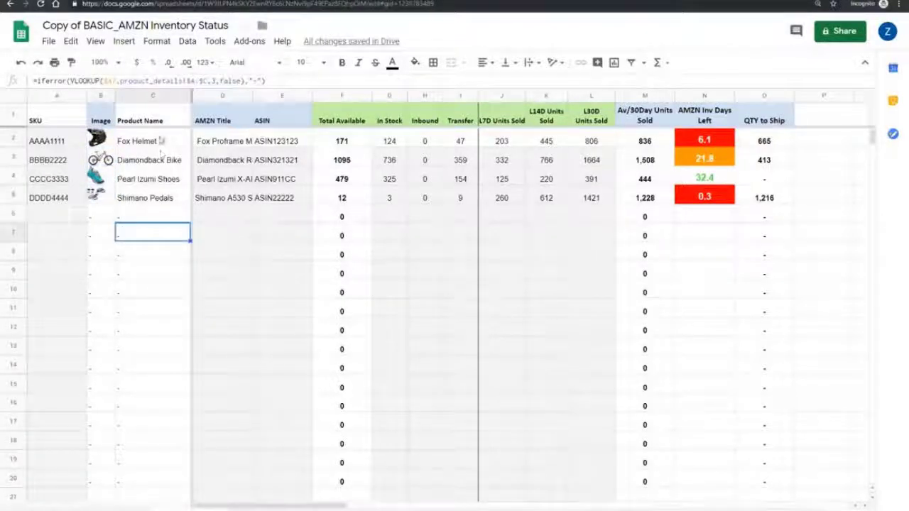
click(161, 140)
click(162, 166)
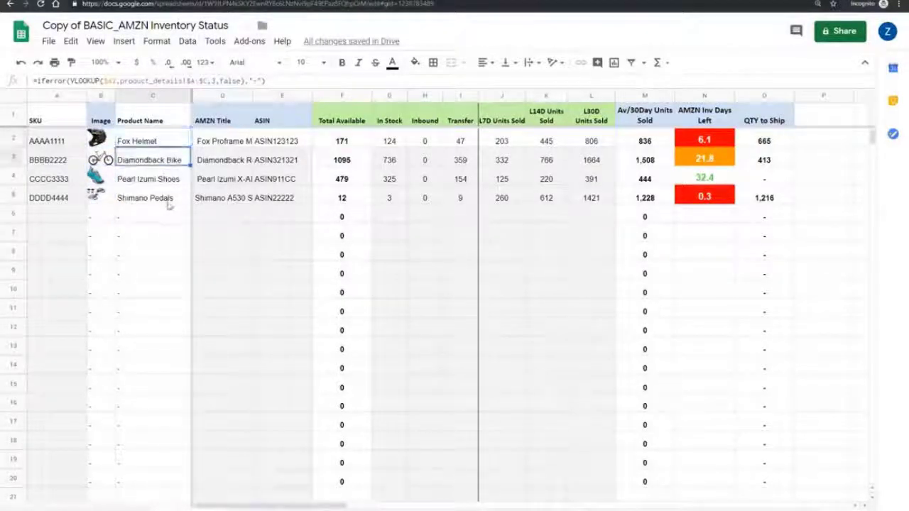
click(222, 139)
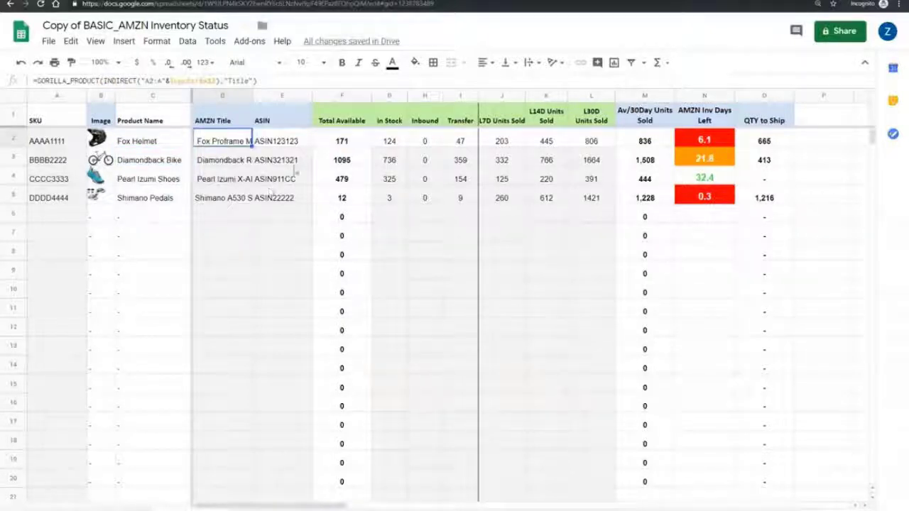
click(297, 144)
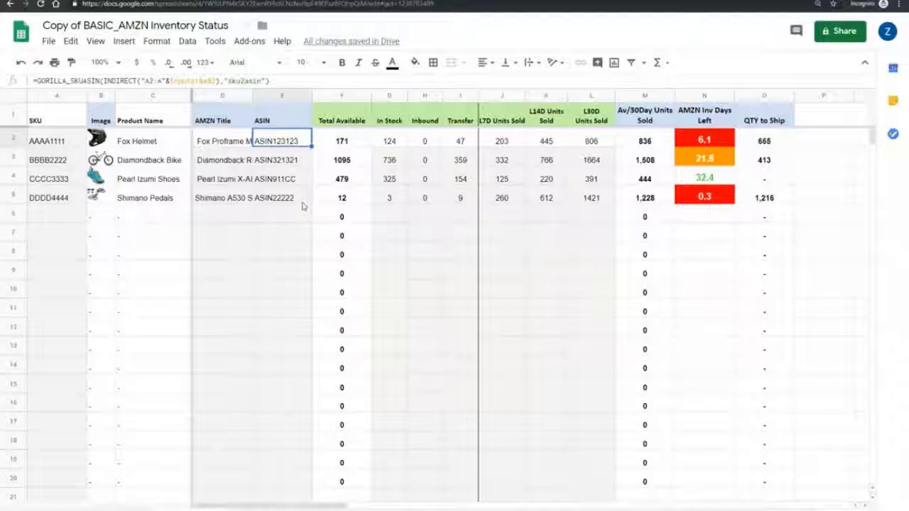
Review the inventory columns from Total Available to Transfer, and the 7, 14 and 30 day Units Sold columns
drag(346, 94, 459, 95)
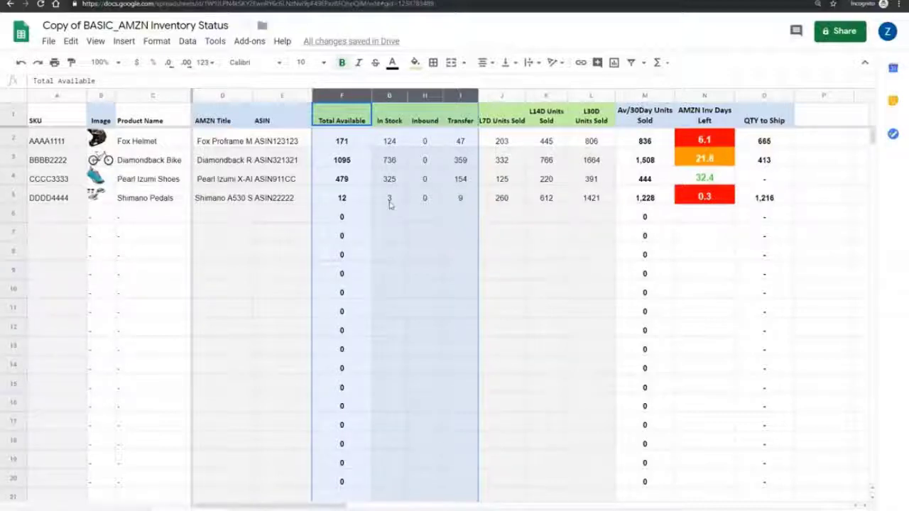
click(389, 204)
click(502, 159)
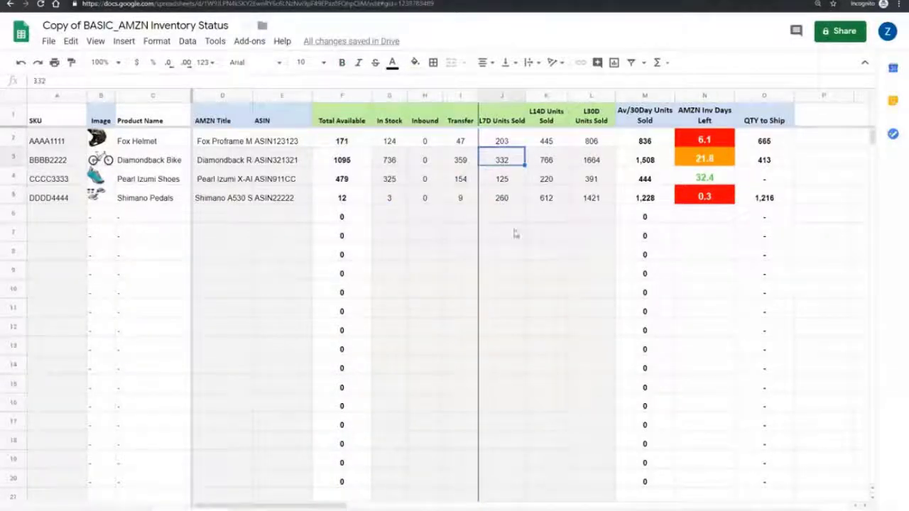
click(502, 142)
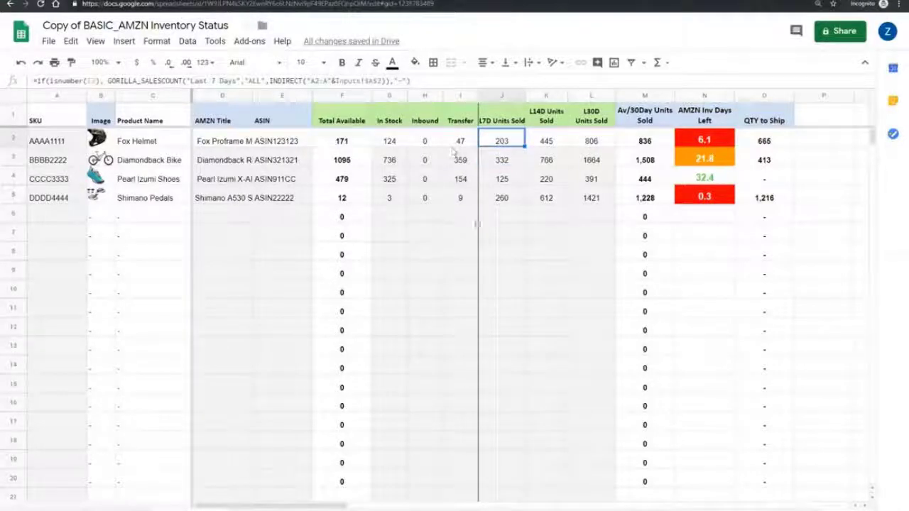
click(504, 122)
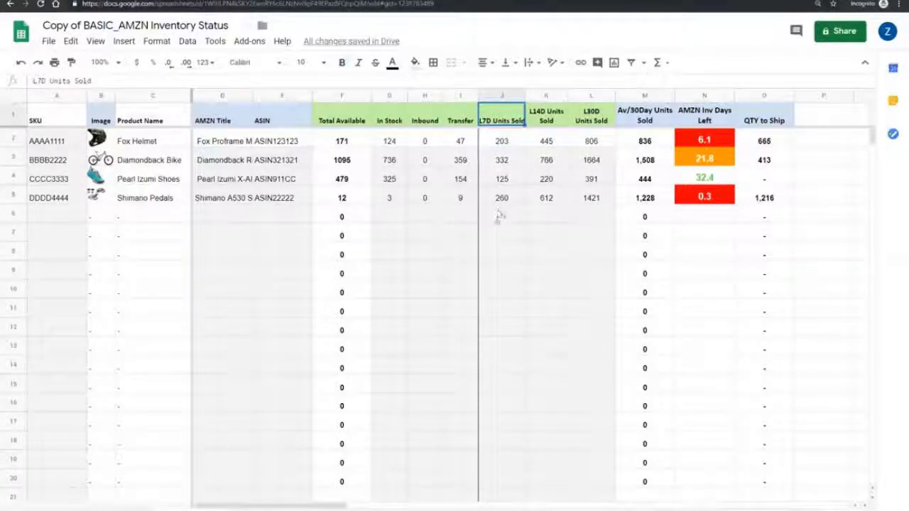
click(559, 120)
key(Right)
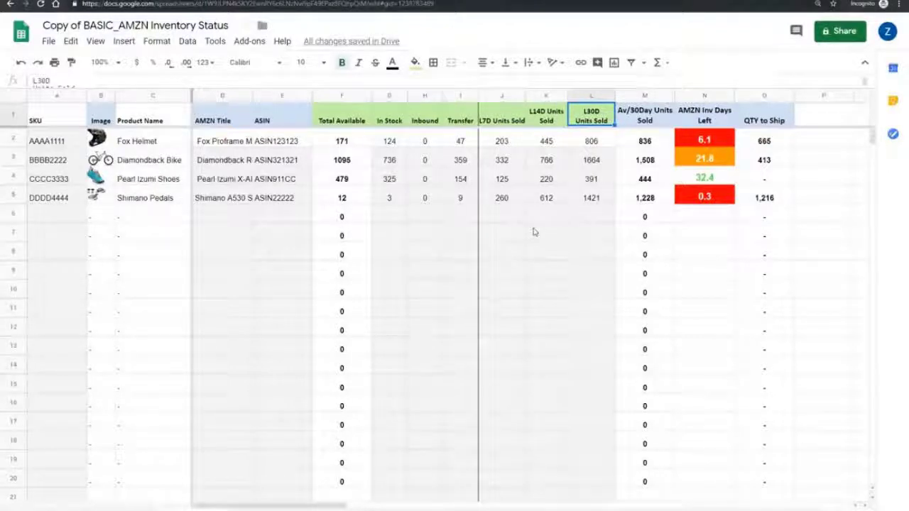
Inspect the Av/30Day Units Sold formula in M2 and the QTY to Ship formula in O2
click(554, 182)
key(Up)
key(Up)
key(Right)
key(Right)
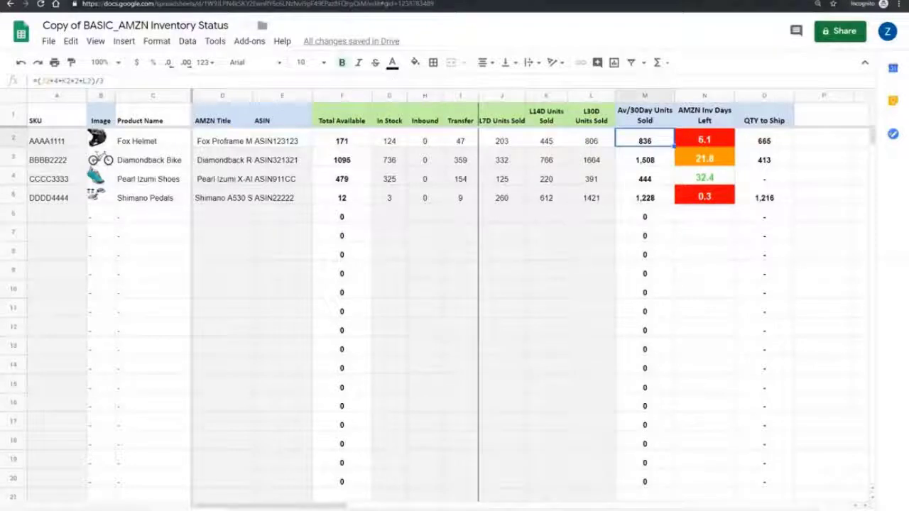
drag(347, 506, 393, 504)
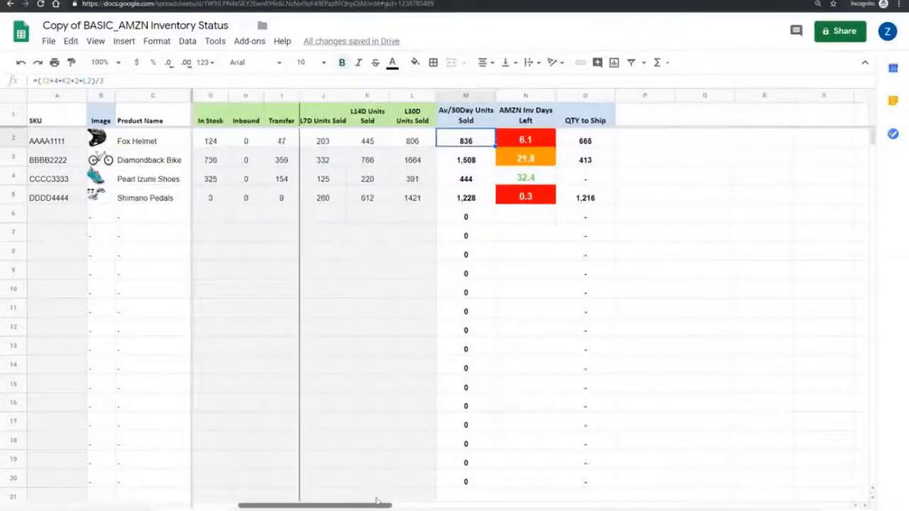
click(581, 144)
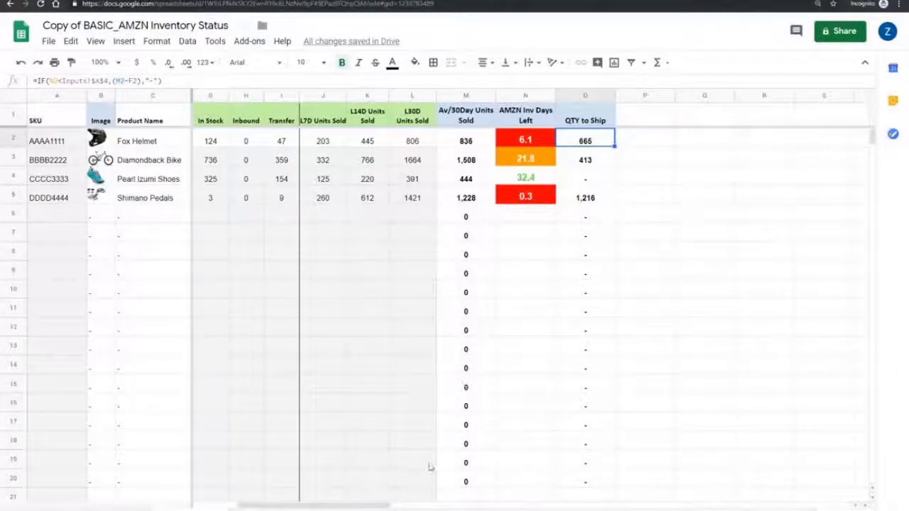
Look across the whole Fox Helmet row from SKU to QTY to Ship
drag(392, 503, 368, 504)
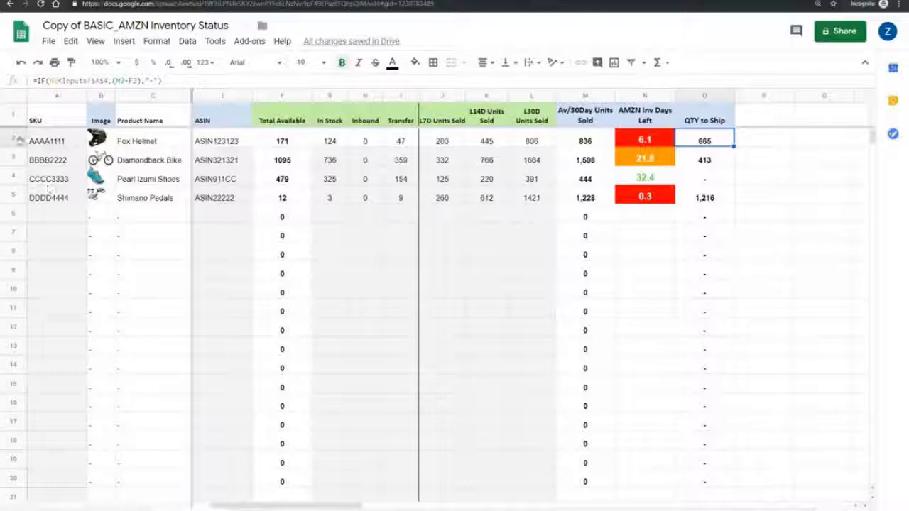
click(18, 140)
click(486, 269)
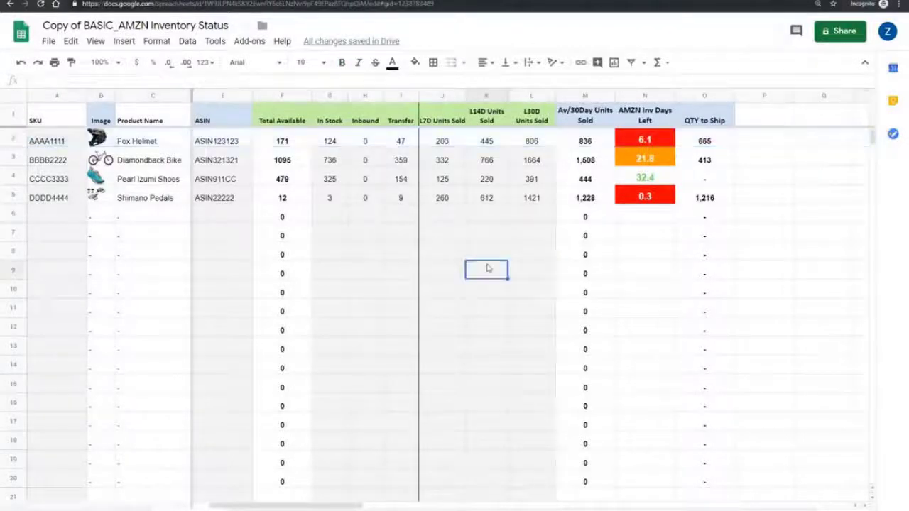
Examine the Av/30Day Units Sold, AMZN Inv Days Left and QTY to Ship formulas for Fox Helmet, and check QTY to Ship for Pearl Izumi Shoes
click(597, 146)
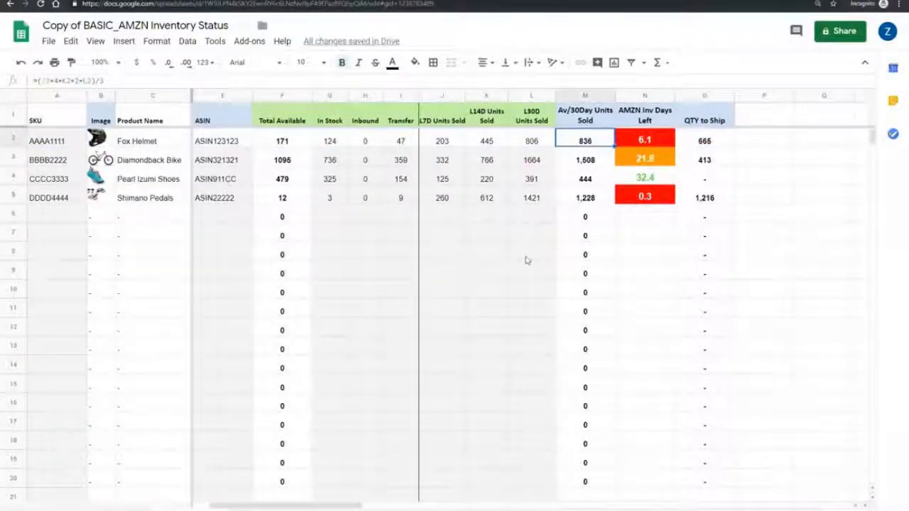
click(653, 144)
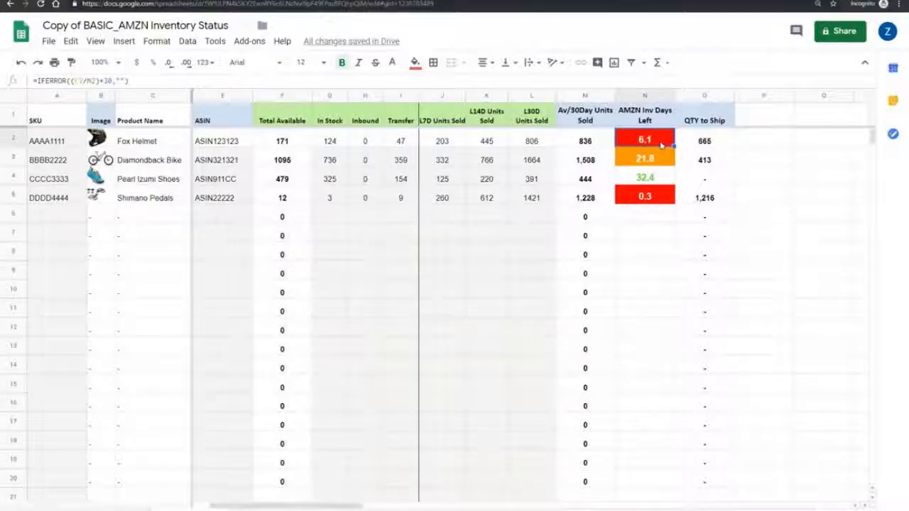
click(713, 145)
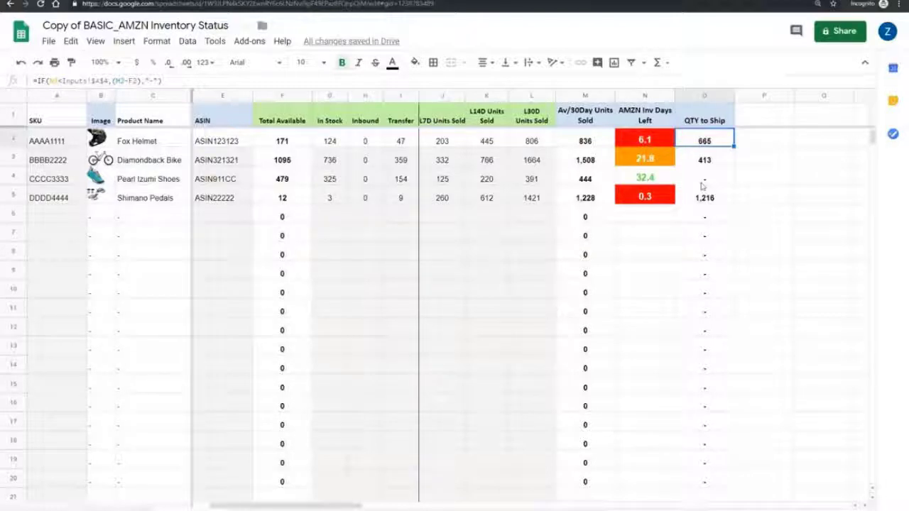
click(706, 178)
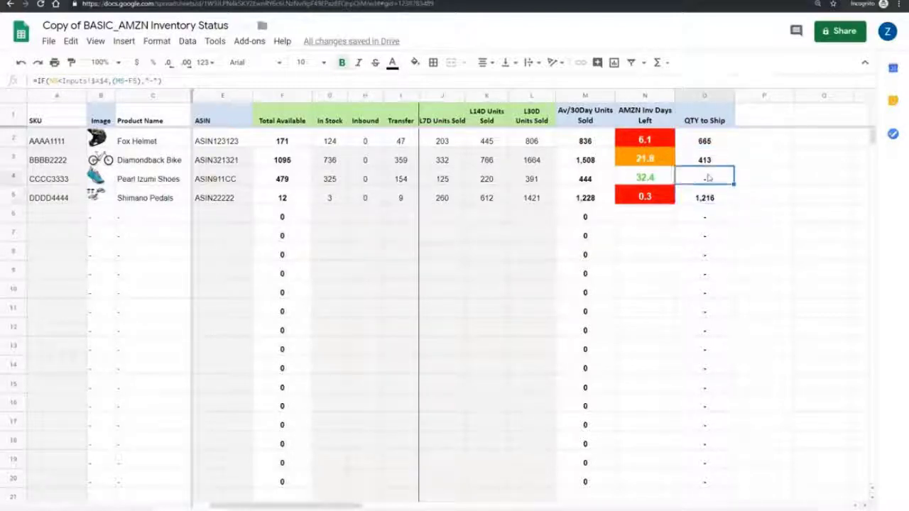
key(Up)
key(Up)
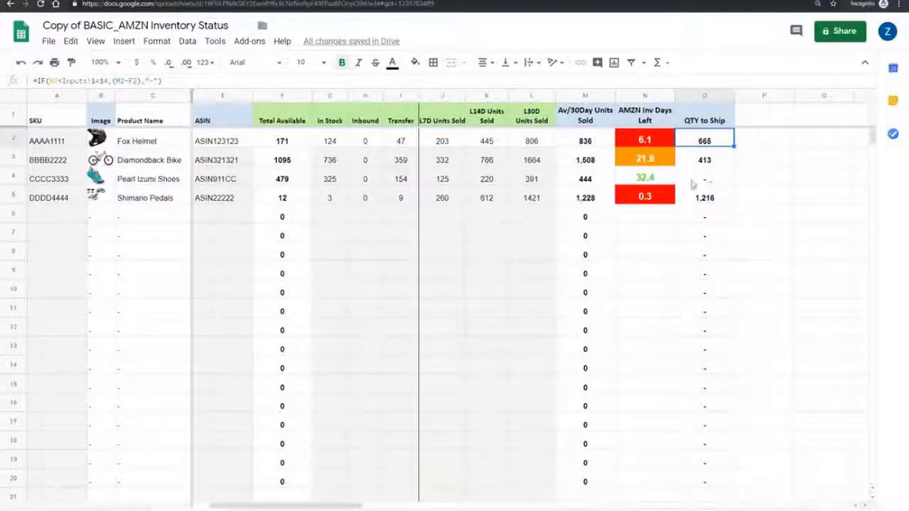
scroll(515, 257, down, 3)
scroll(515, 257, up, 2)
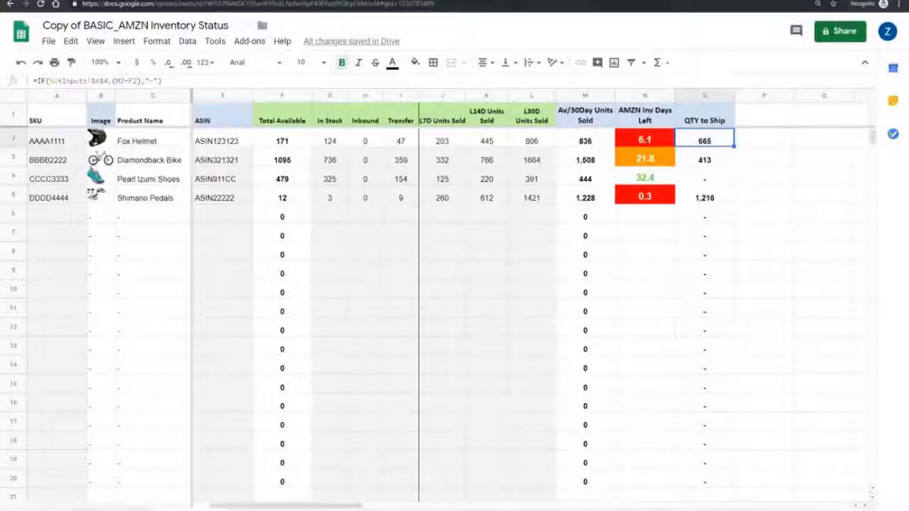
Open the AMZN Inventory Days Left summary sheet and review its table and the notes on stock thresholds
key(ctrl+shift+Page_Down)
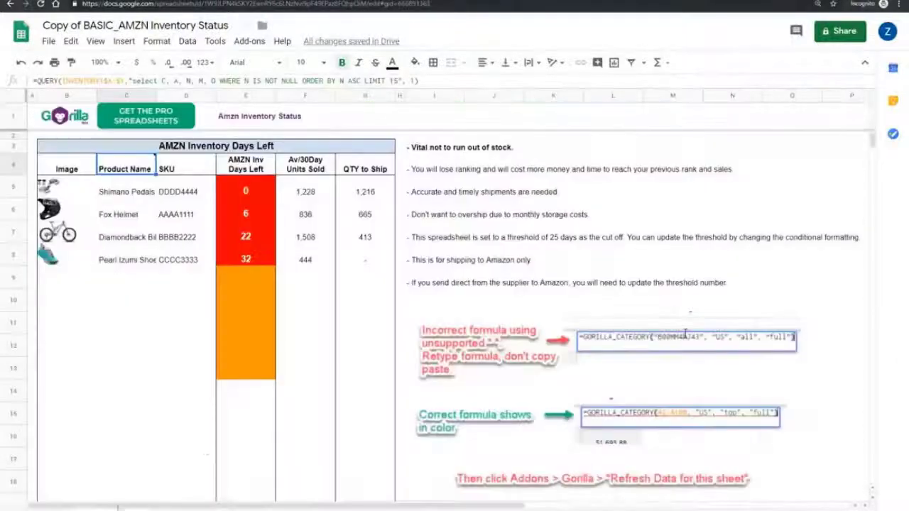
click(316, 327)
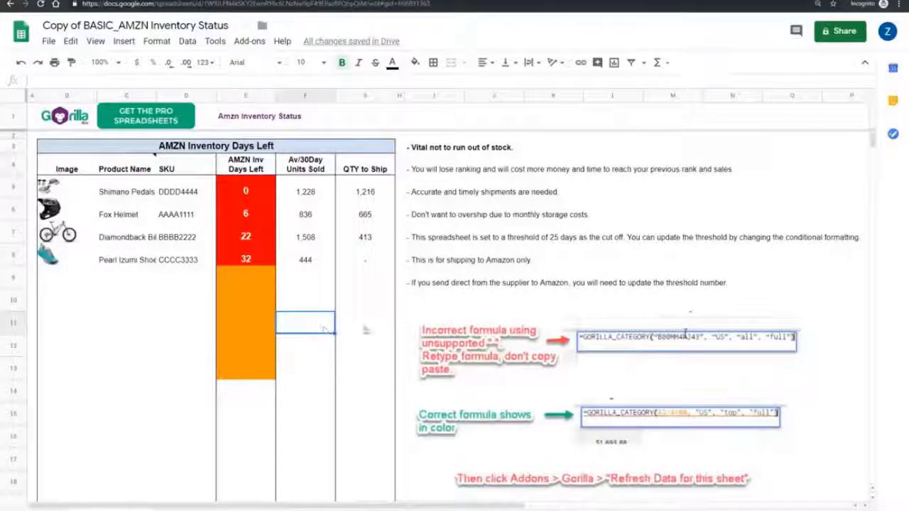
click(363, 324)
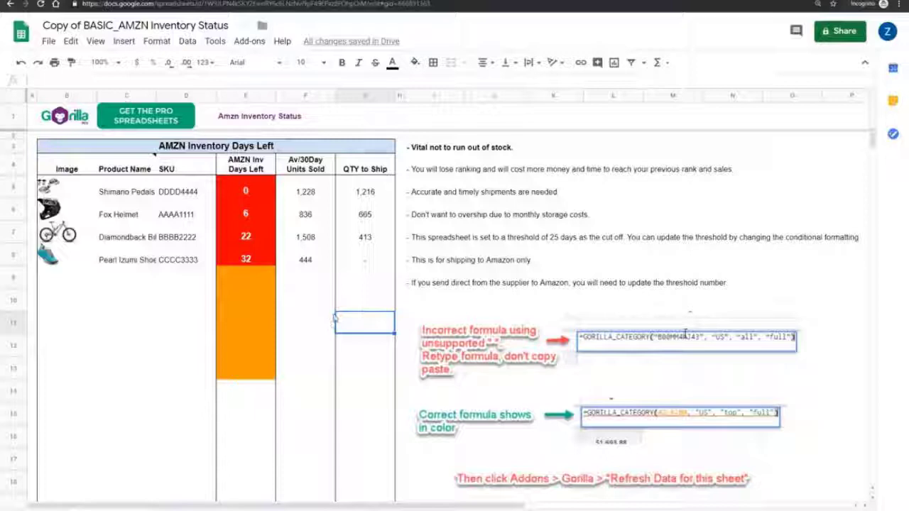
scroll(325, 321, down, 2)
scroll(326, 322, down, 1)
scroll(326, 322, up, 5)
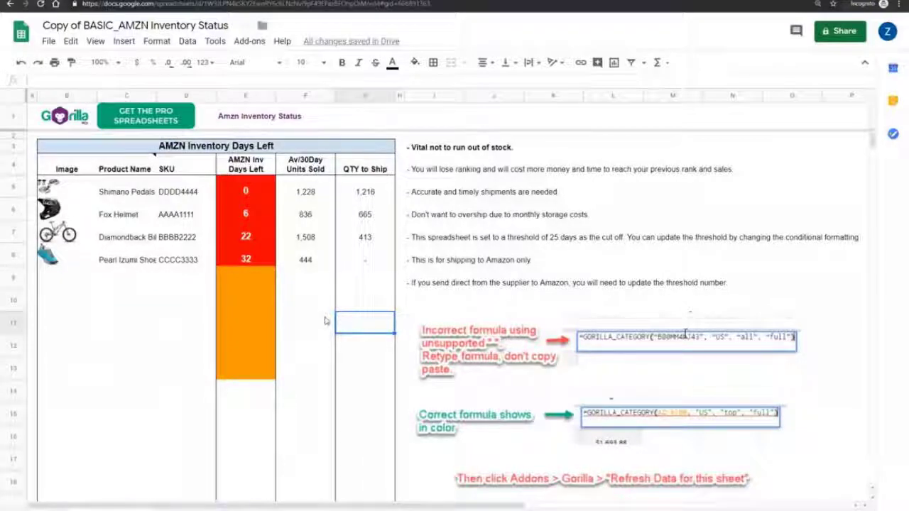
click(365, 282)
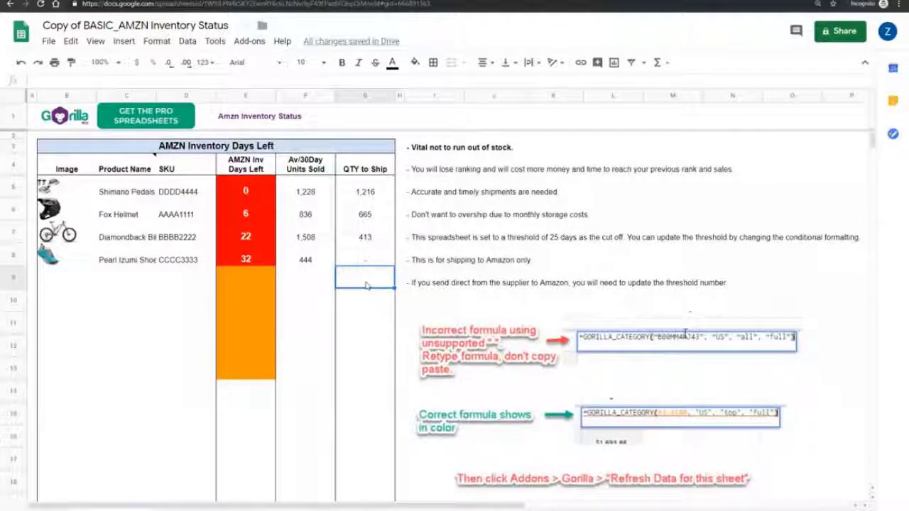
Inspect the Pearl Izumi Shoes and Fox Helmet rows of the summary table, including the image lookup formulas
key(Up)
key(Left)
key(Left)
key(Left)
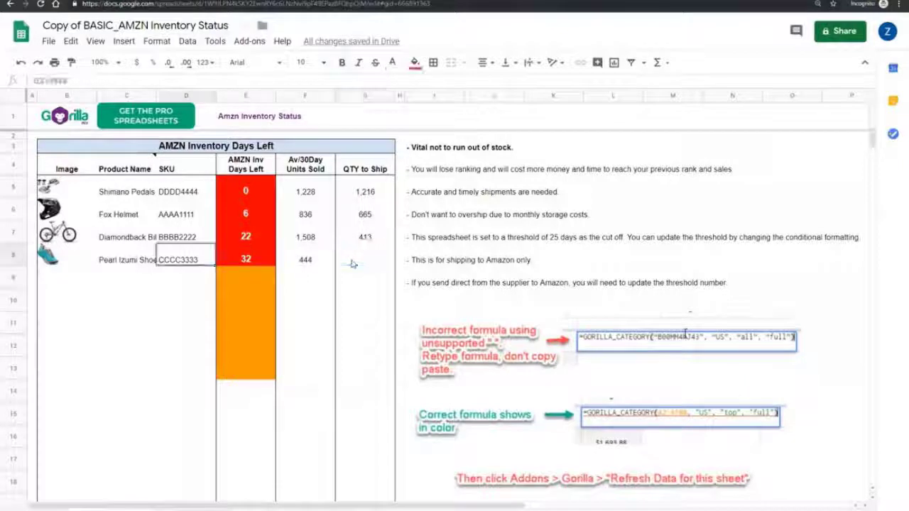
key(Left)
key(Left)
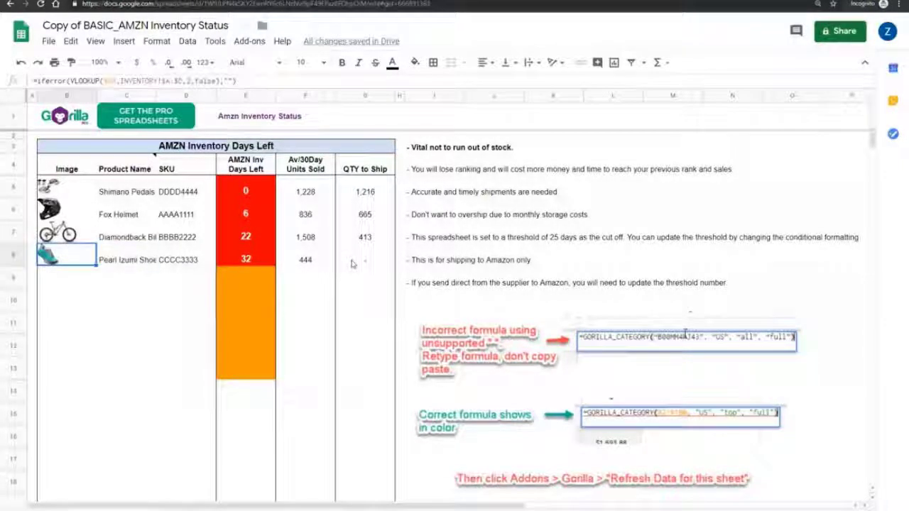
key(Up)
key(Up)
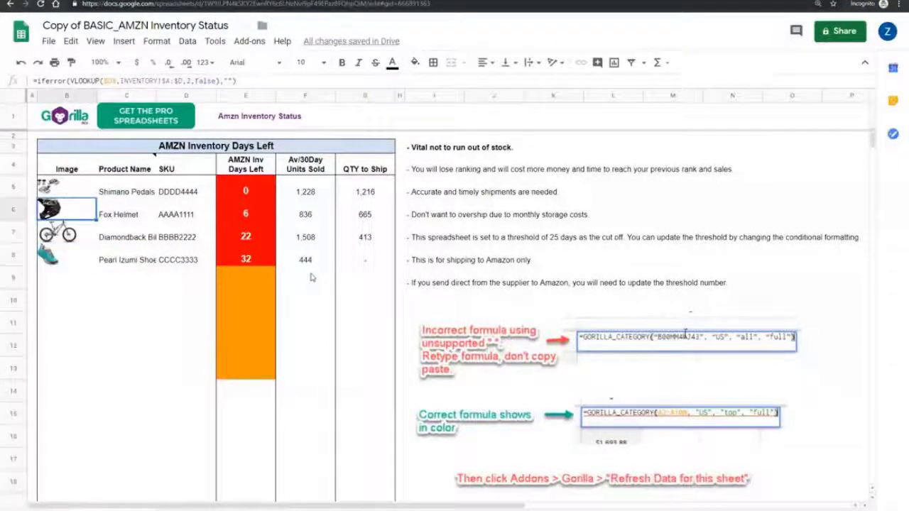
key(Right)
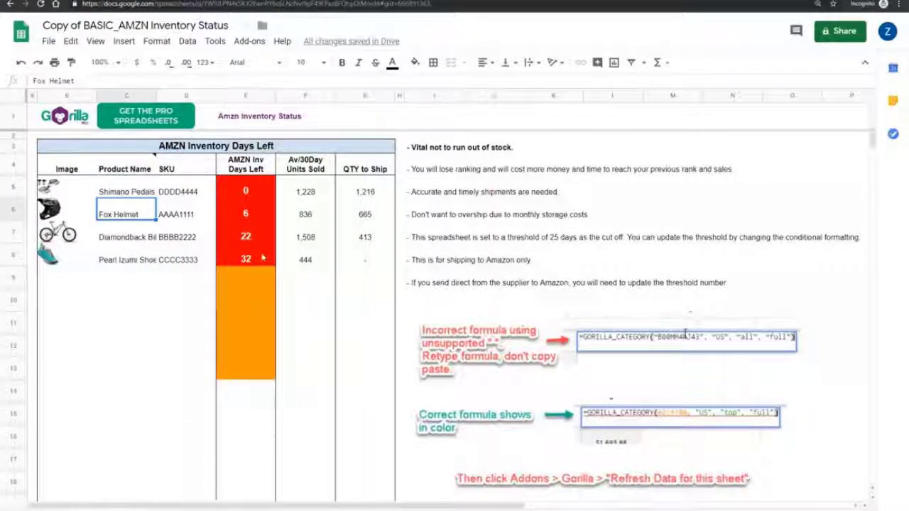
key(Right)
key(Right)
key(Right)
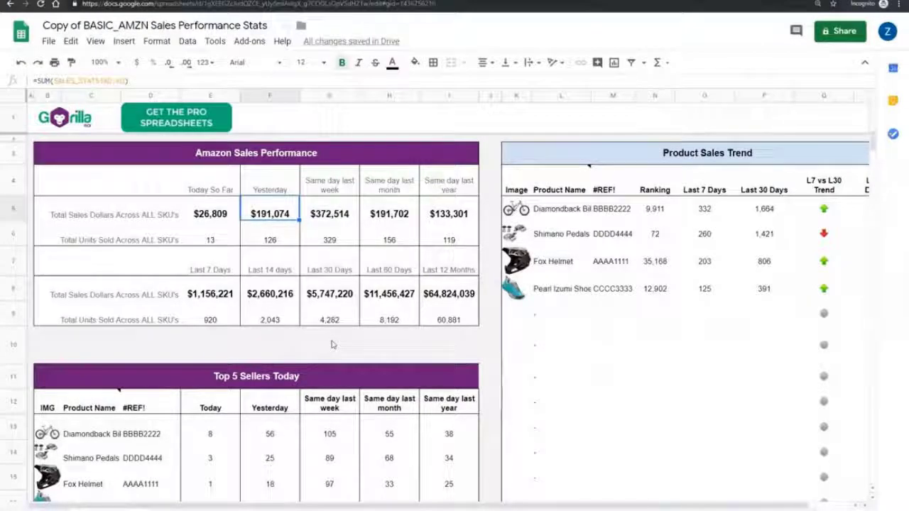
In the AMZN Sales Performance Stats spreadsheet, inspect the total sales dollars formulas for the last 30, 14 and 7 days
click(330, 291)
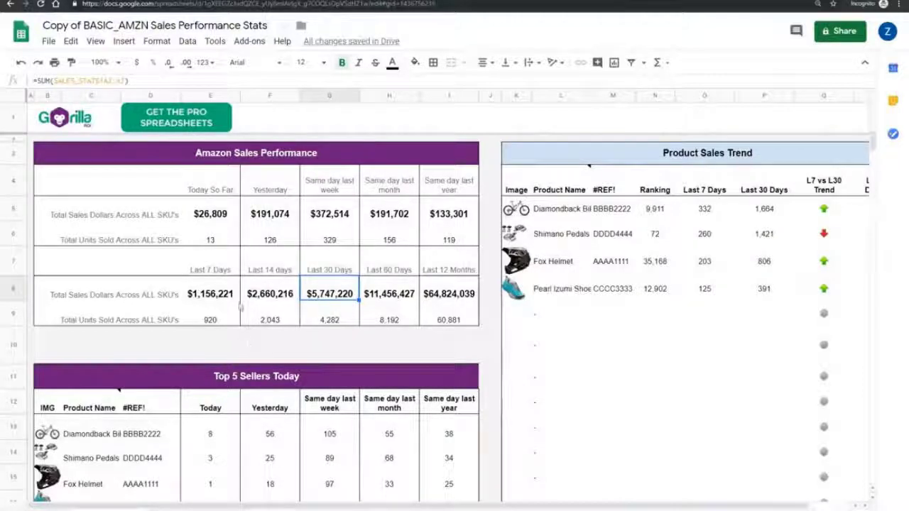
key(Left)
key(Left)
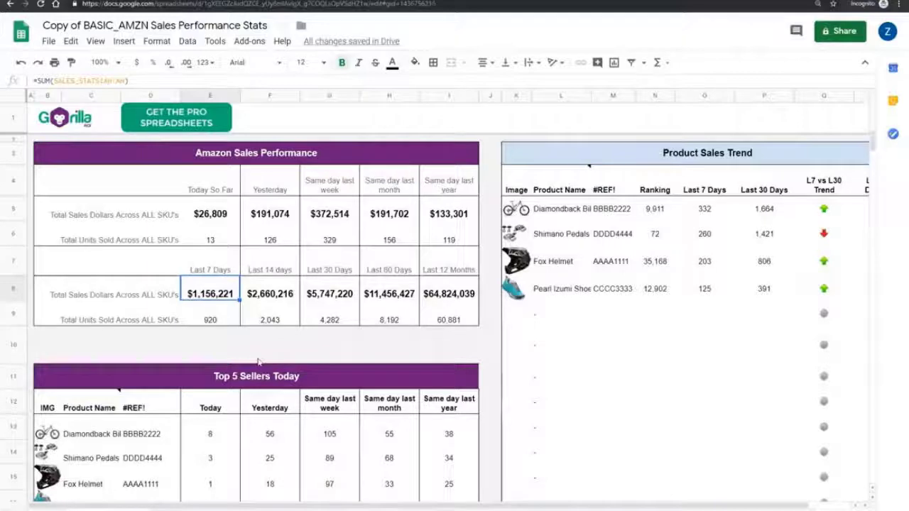
Open the SALES_STATS data sheet and bring its first unit sales columns into an enlarged view
key(ctrl+shift+Page_Down)
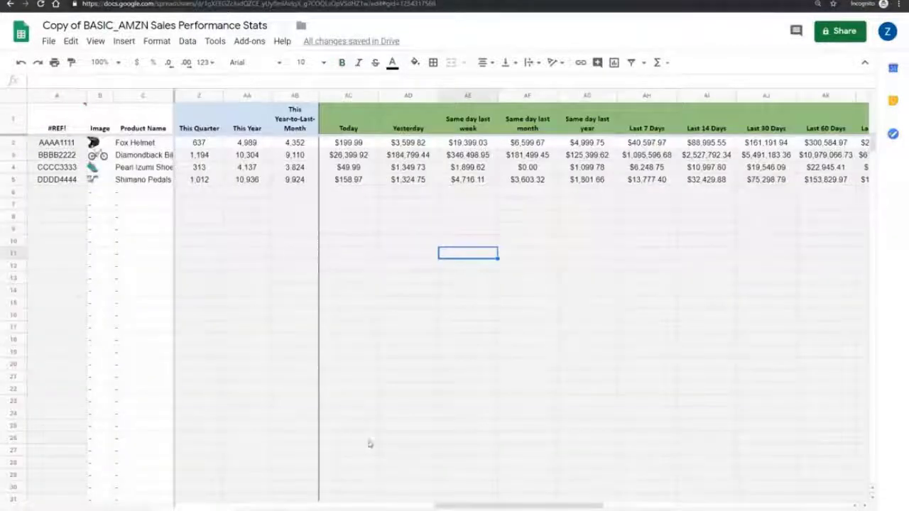
drag(483, 506, 226, 506)
click(295, 352)
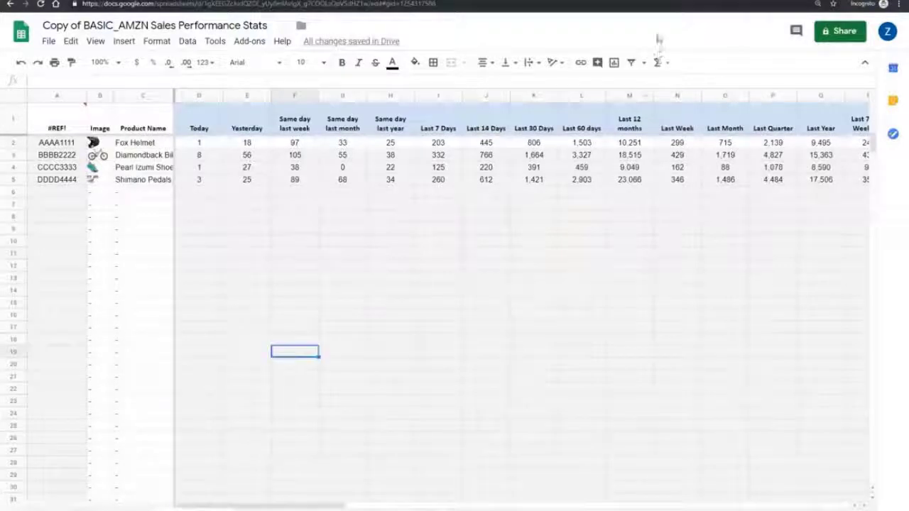
key(ctrl+plus)
click(397, 274)
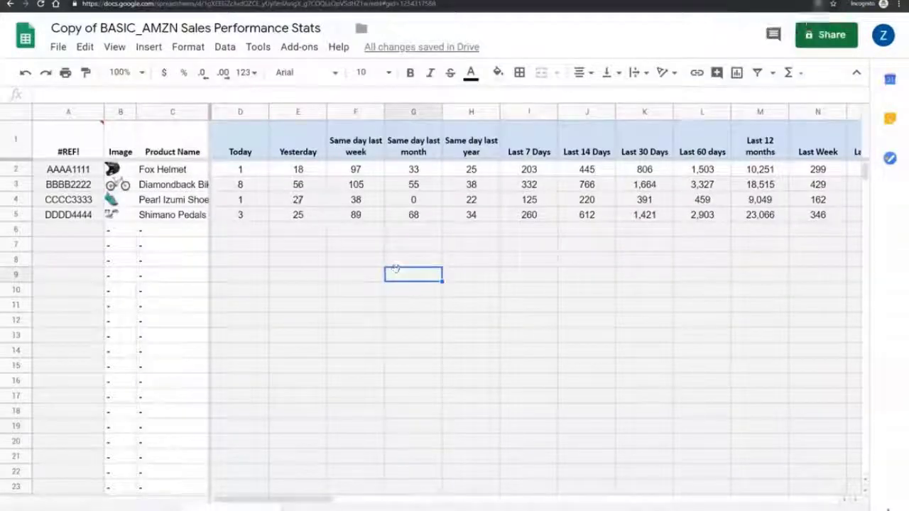
Check the units sold per SKU in the Yesterday and Today columns
click(297, 199)
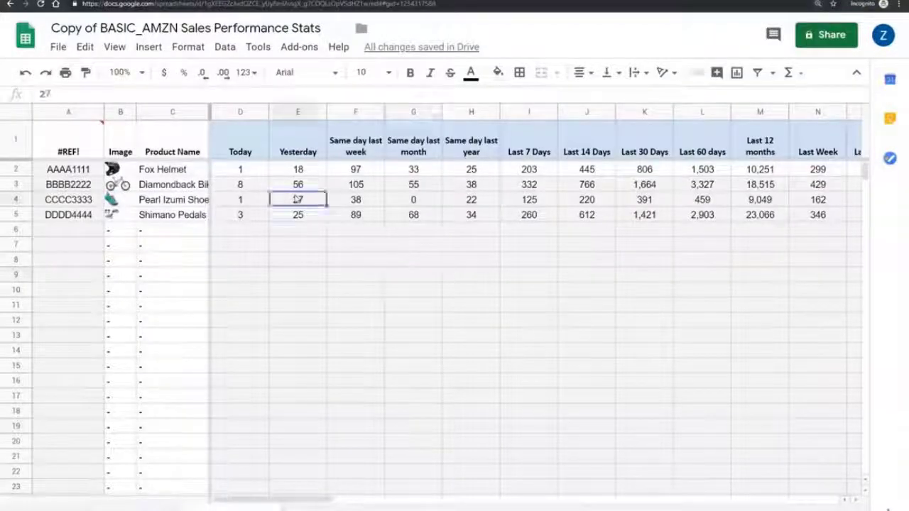
click(232, 152)
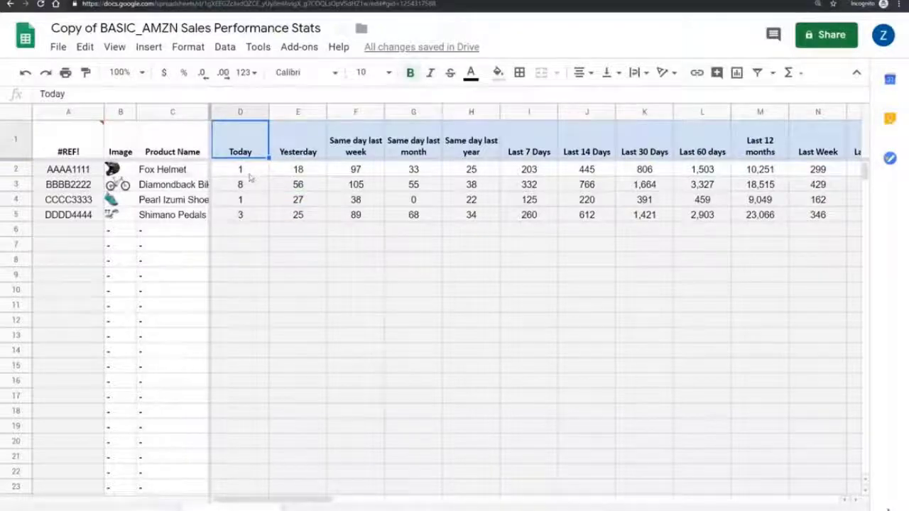
drag(250, 176, 233, 297)
click(240, 230)
click(246, 184)
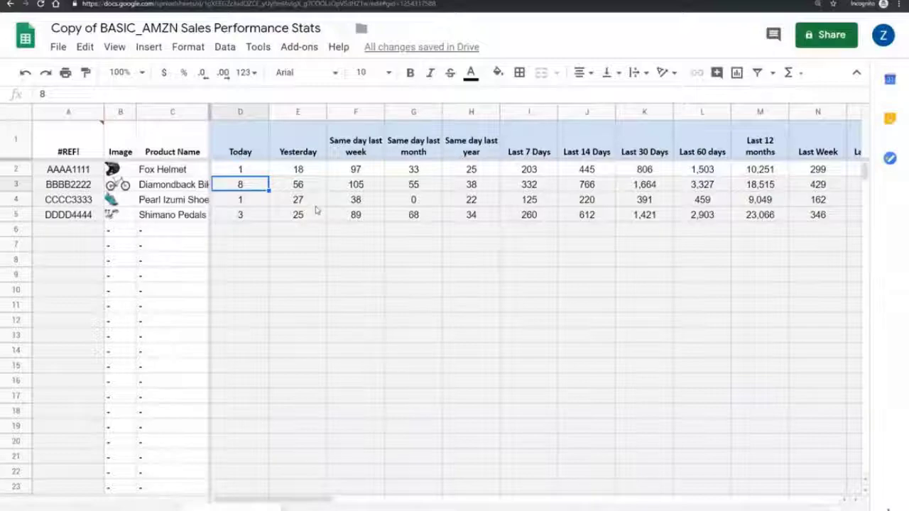
Refresh the Gorilla Sheets data for this sheet
click(294, 50)
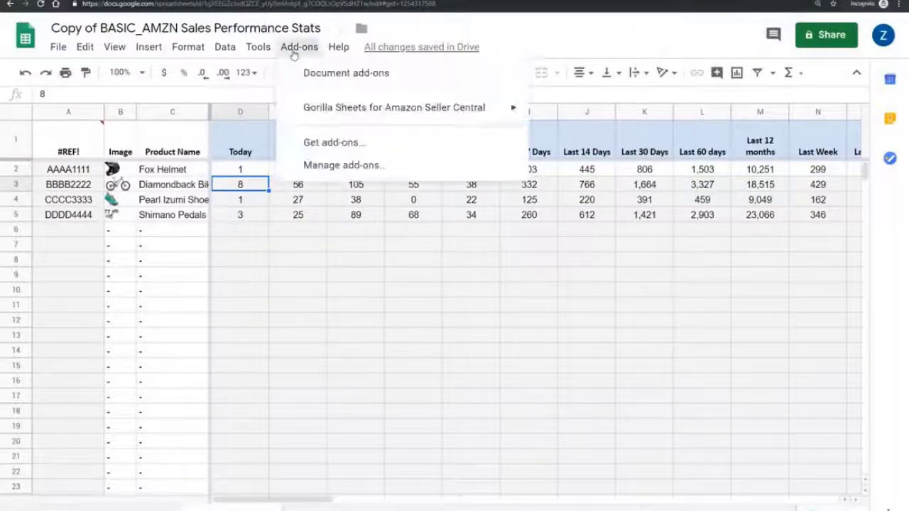
mouse_move(370, 117)
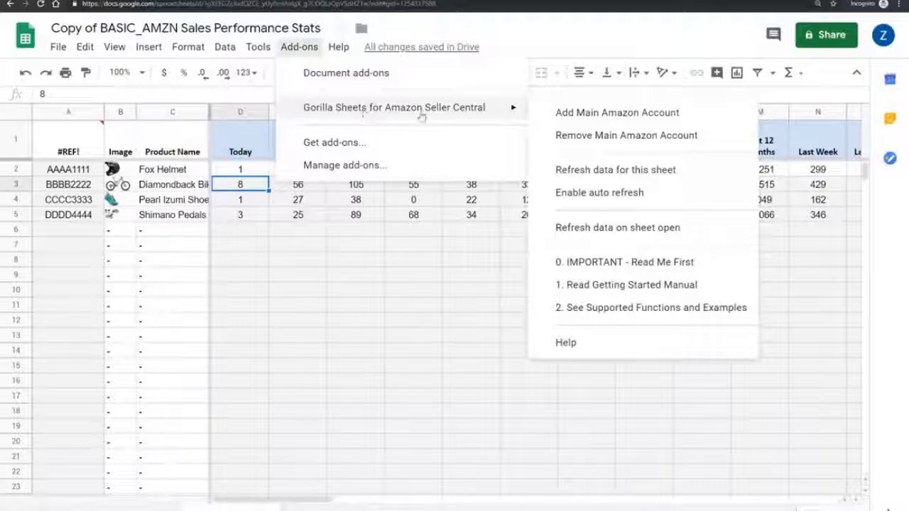
click(623, 171)
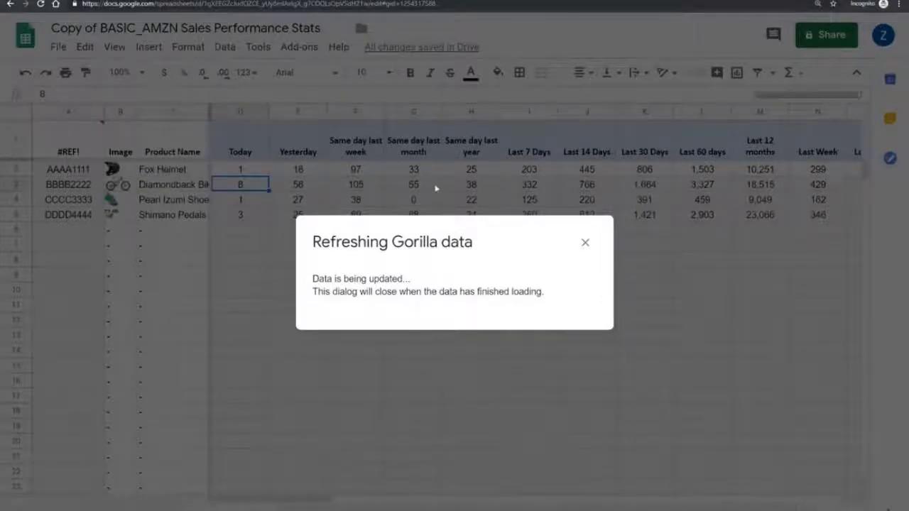
click(338, 249)
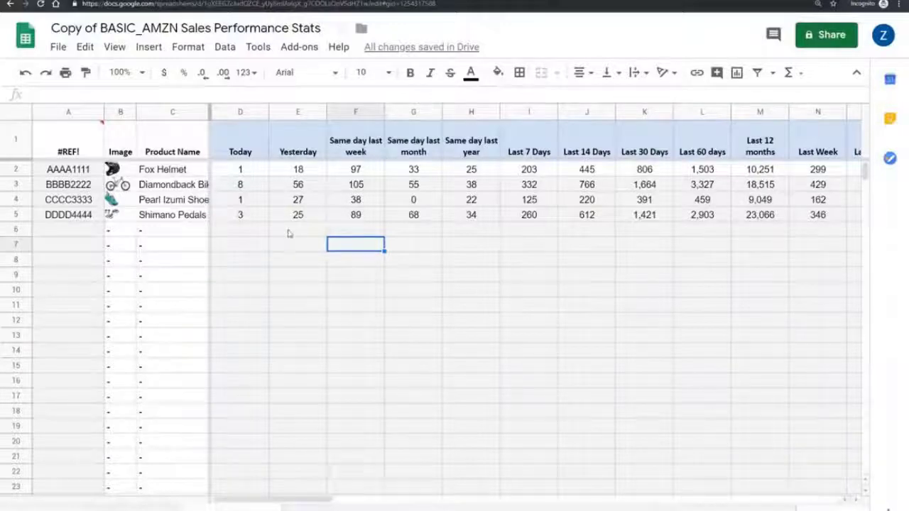
Review the Last 7 Days and Last 30 Days unit sales columns
click(525, 186)
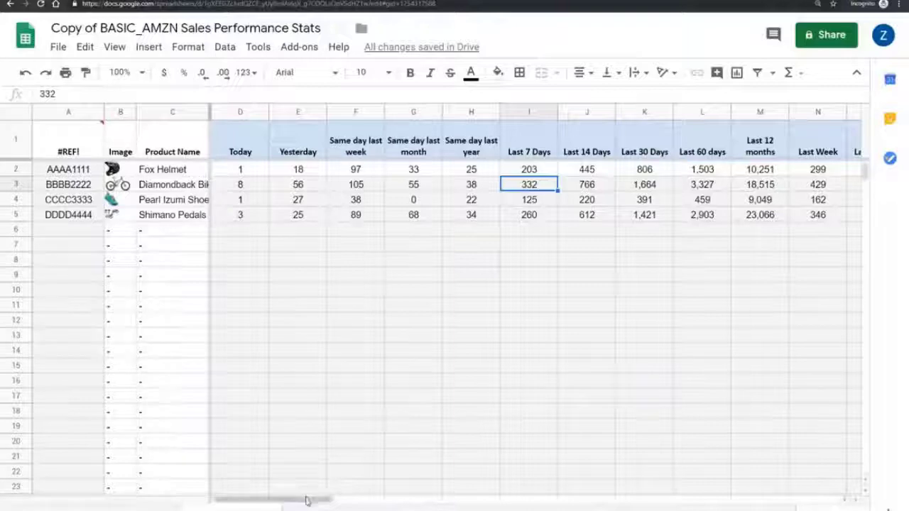
drag(318, 502, 361, 501)
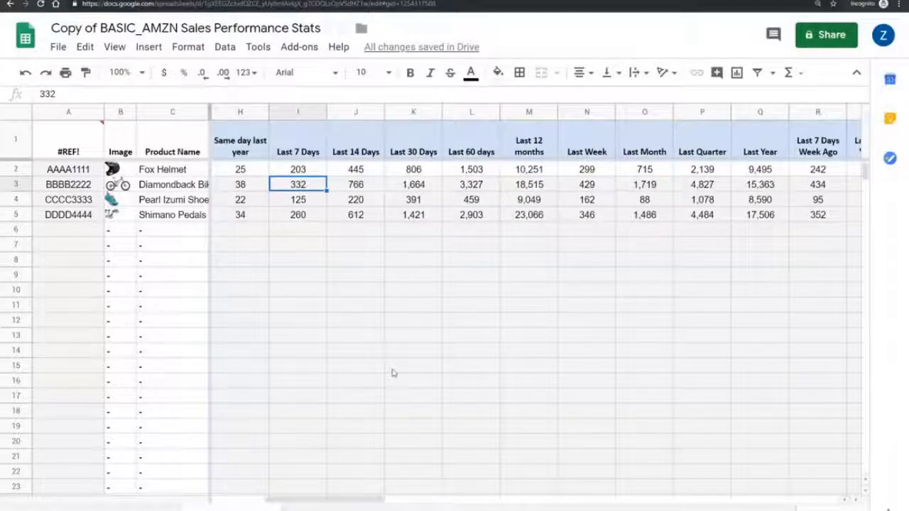
click(415, 112)
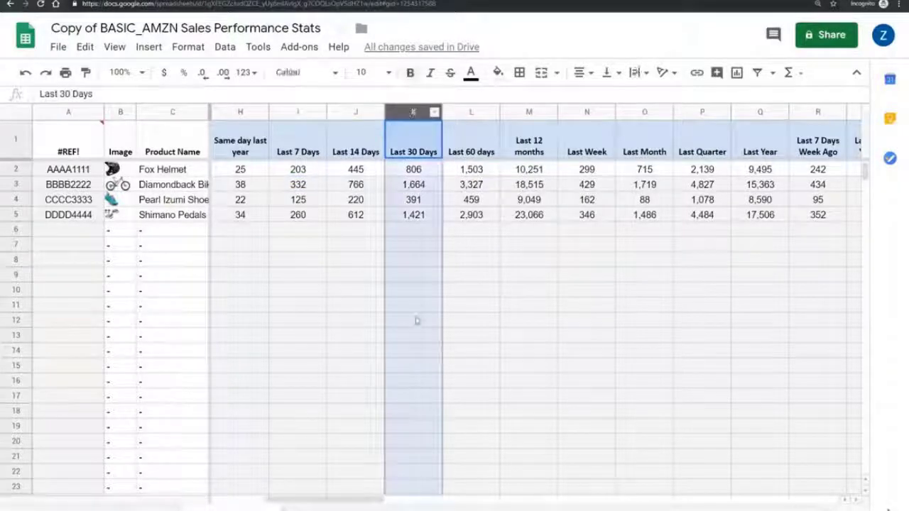
click(423, 221)
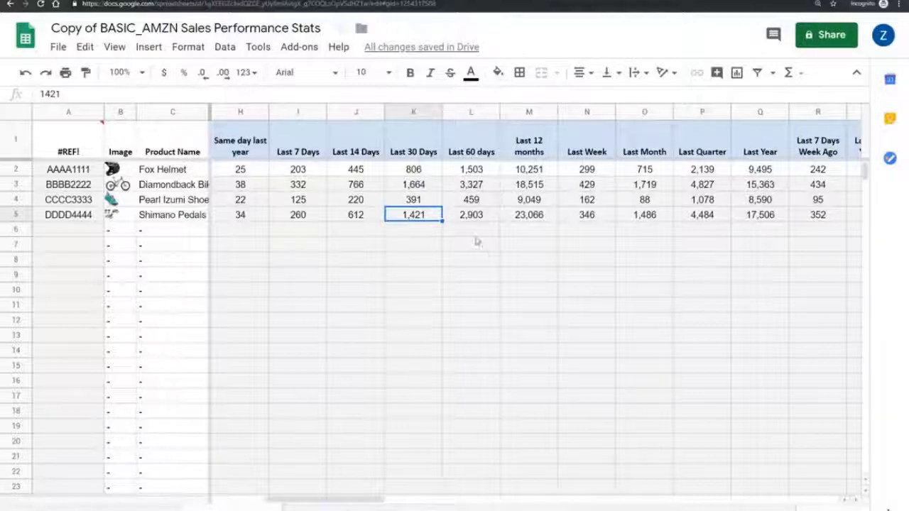
Look across the Shimano Pedals unit sales from Last 60 days to Last 7 Days Week Ago, and view the columns up to Last 30 Days Month Ago
key(Right)
key(Right)
key(Right)
key(Right)
key(Right)
key(Right)
key(Right)
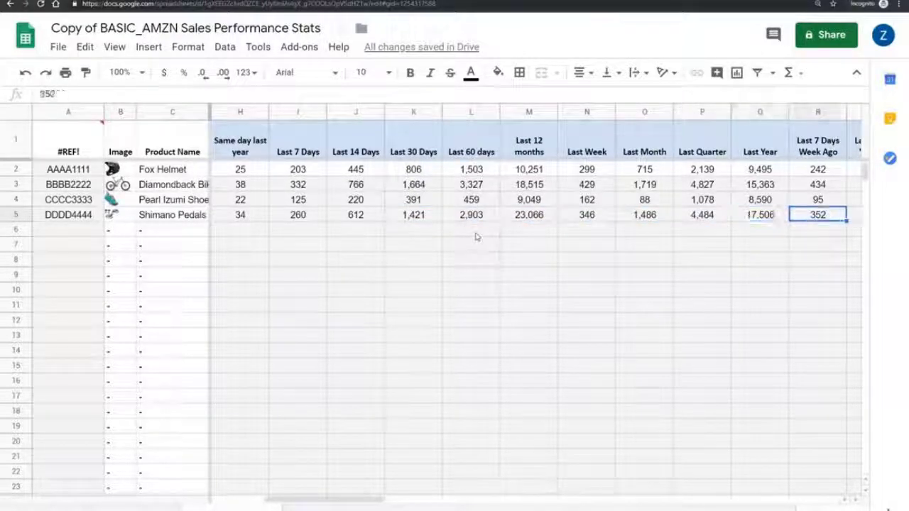
click(450, 231)
key(Up)
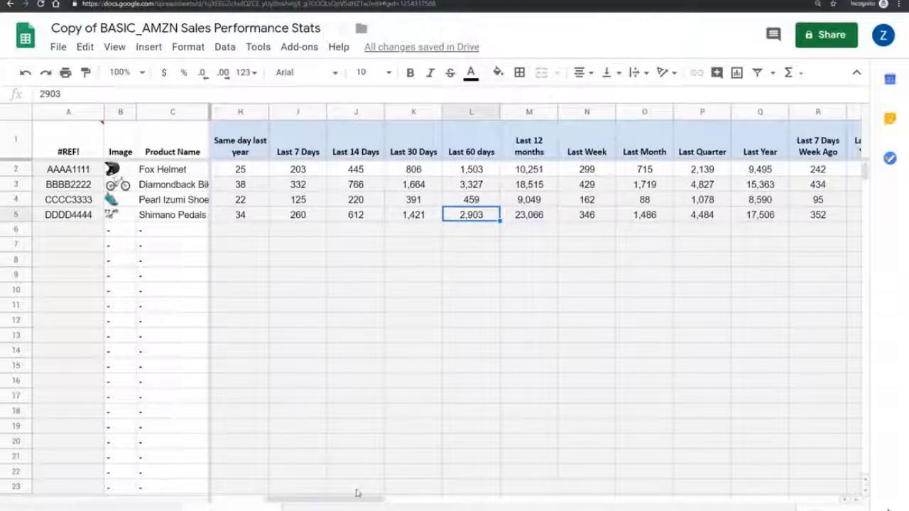
drag(355, 500, 375, 500)
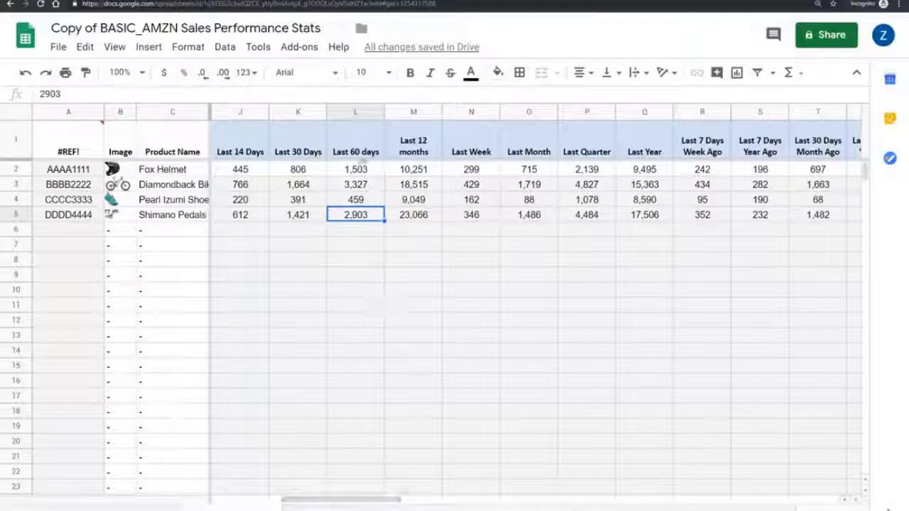
Compare the Last 30 Days and Last 60 days headers, and inspect the GORILLA_SALESCOUNT formula under Last 60 days
click(355, 146)
click(299, 145)
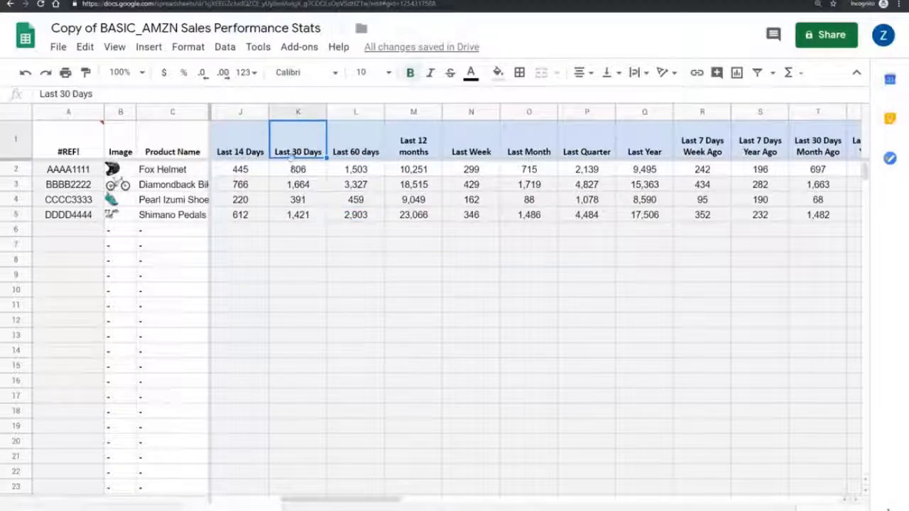
click(355, 145)
drag(361, 267, 357, 146)
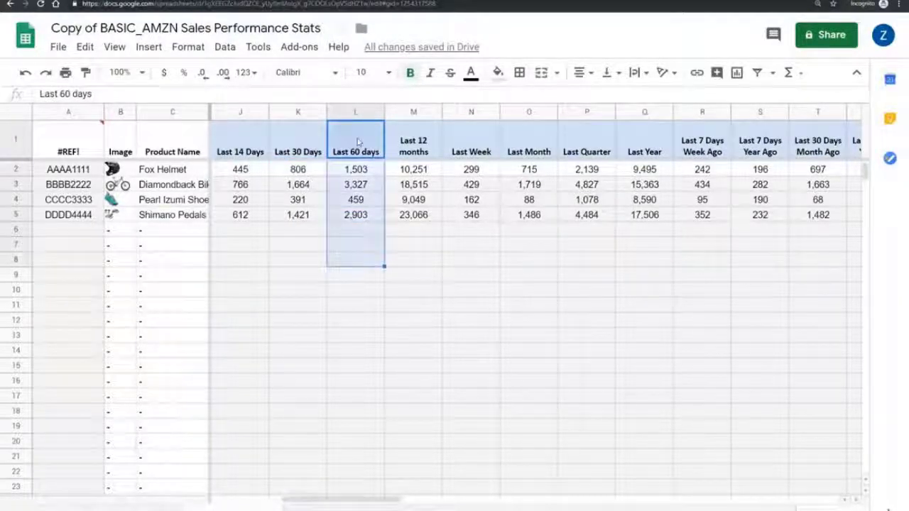
click(358, 146)
click(353, 172)
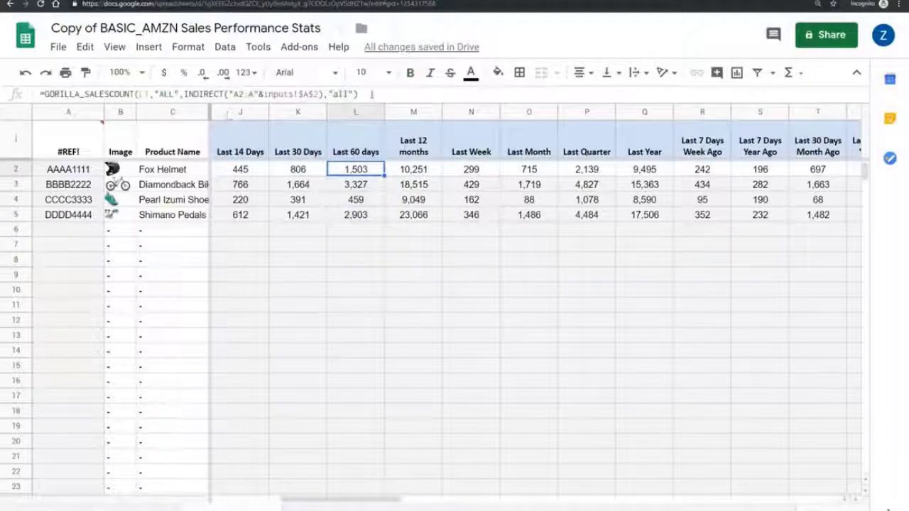
double_click(353, 172)
key(ctrl+a)
Change the Last 60 days column header to Last 3 months
double_click(358, 142)
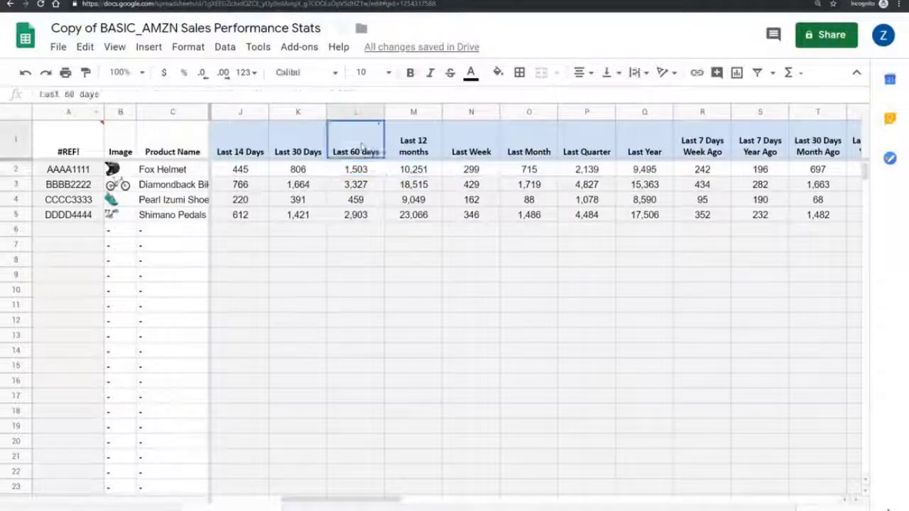
drag(350, 129, 391, 129)
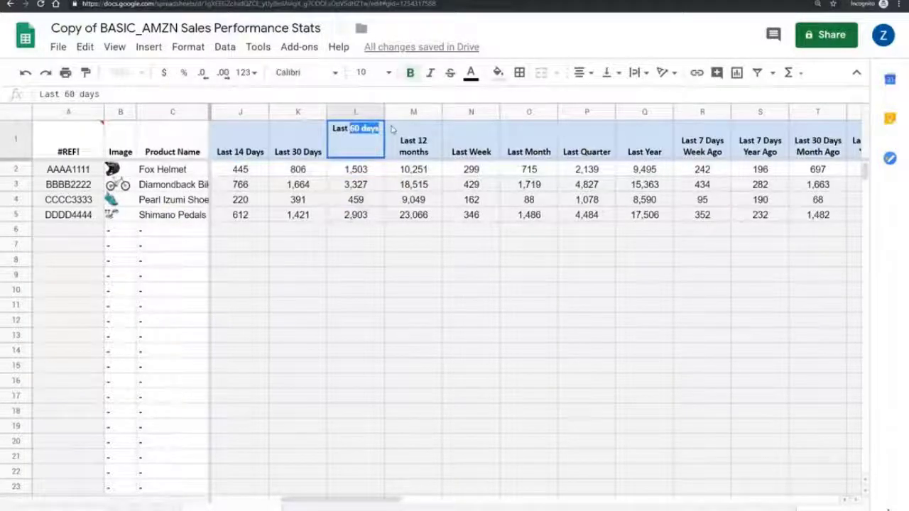
text(3 months)
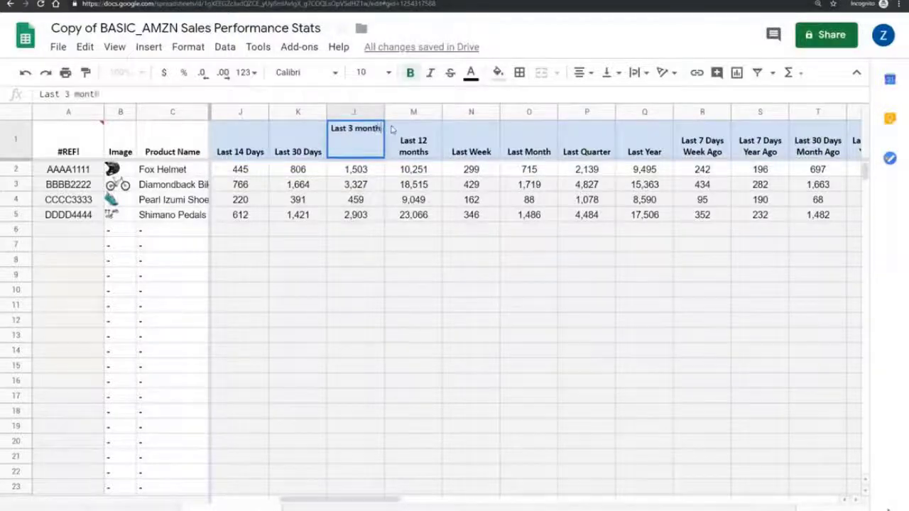
key(Return)
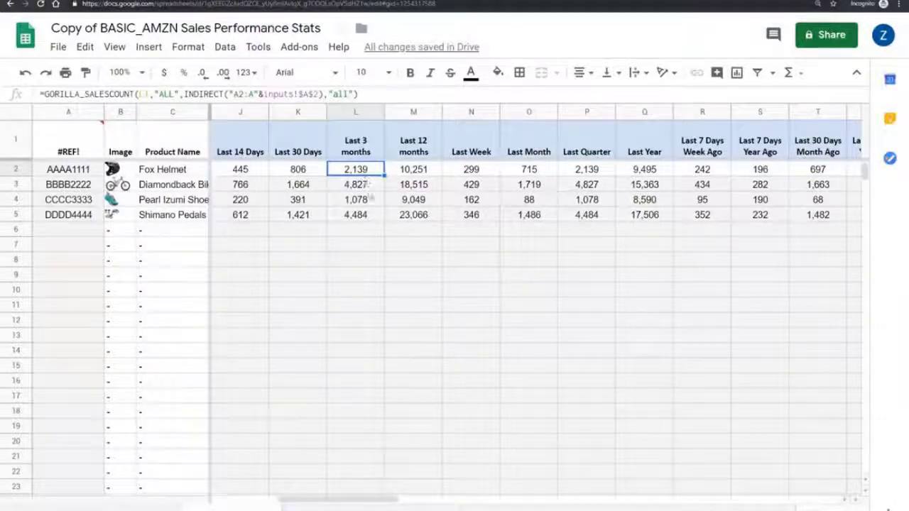
Step across the first product's unit sales from Last 3 months to Last Quarter, and inspect the Last Quarter formula
key(Right)
key(Right)
key(Right)
key(Right)
key(Right)
key(Right)
key(Right)
key(Right)
key(Right)
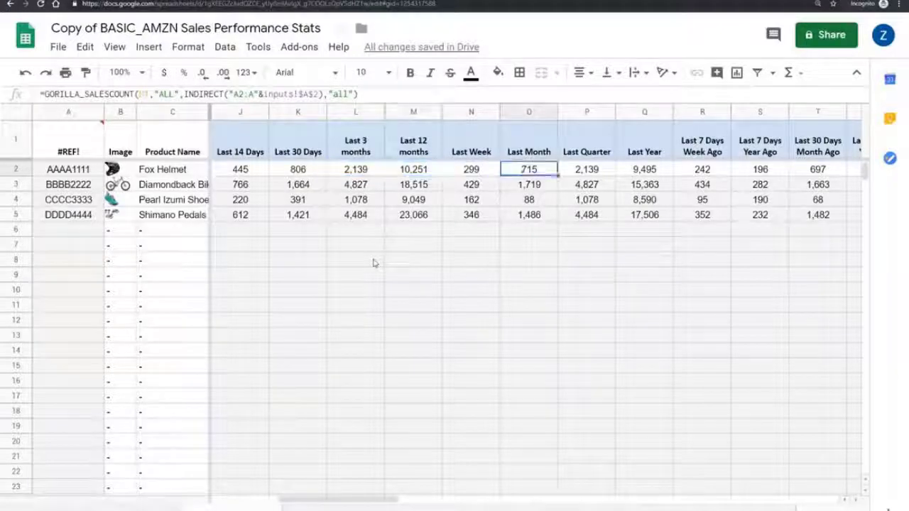
key(Right)
key(Right)
click(414, 184)
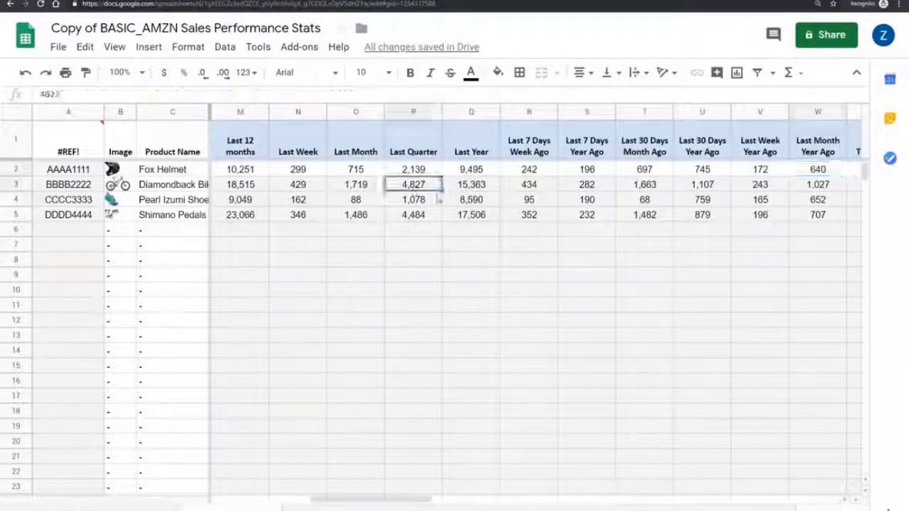
key(Up)
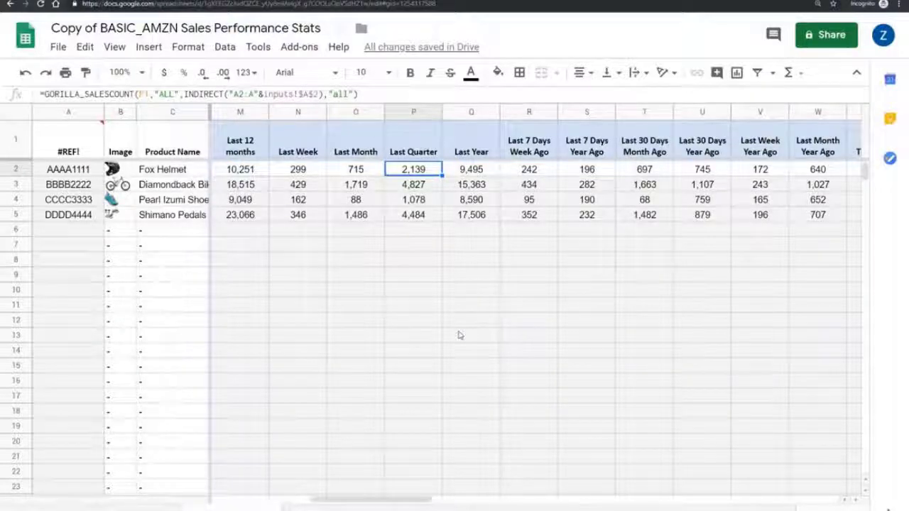
Examine the Last Year unit sales column and the sales count formula behind it
click(462, 176)
click(462, 115)
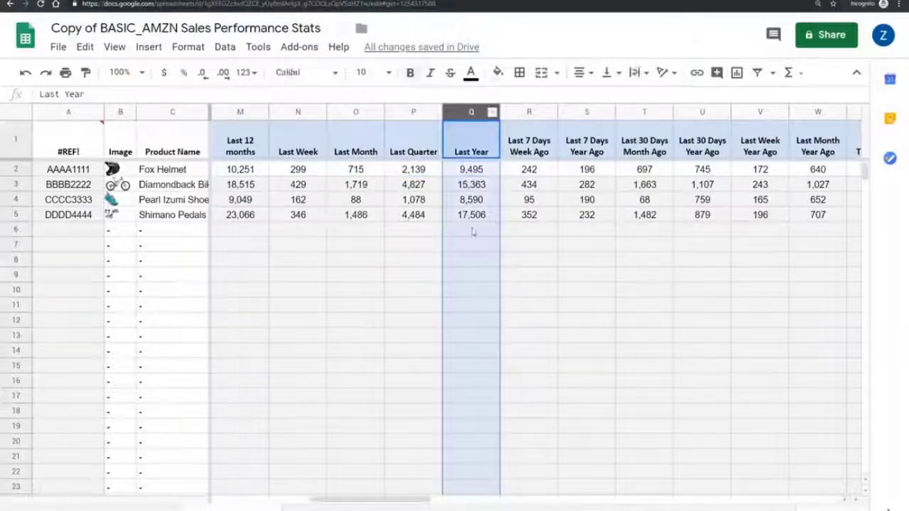
drag(405, 501, 453, 489)
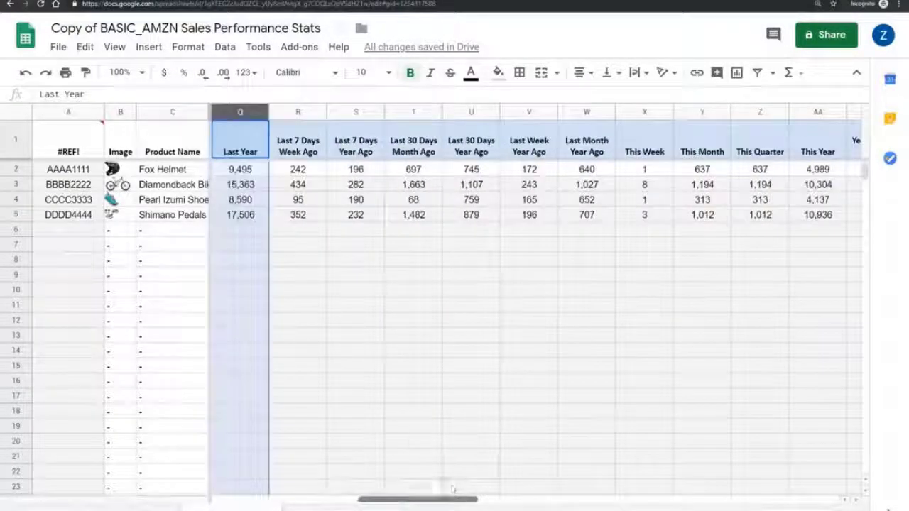
click(263, 174)
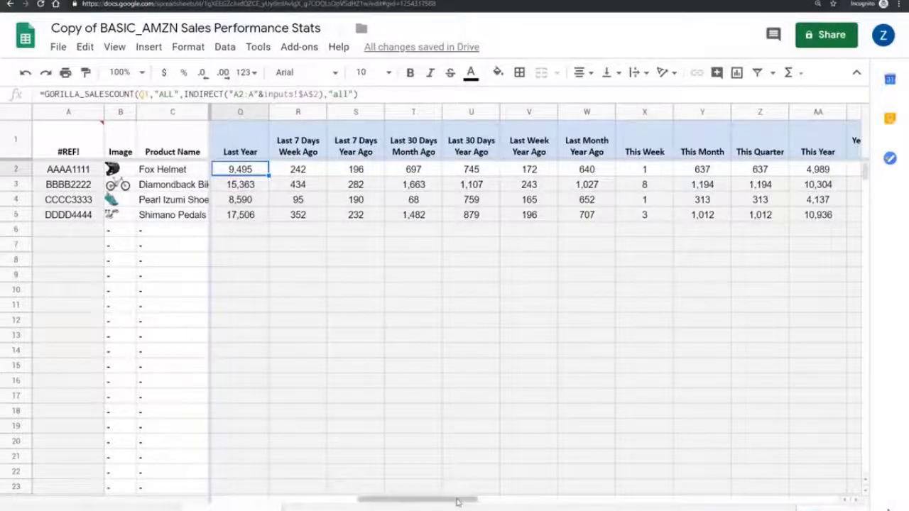
Review the unit sales columns from Last 7 Days Week Ago through This Year-to-Last-Month, including the This Year formula
drag(458, 502, 501, 502)
click(580, 174)
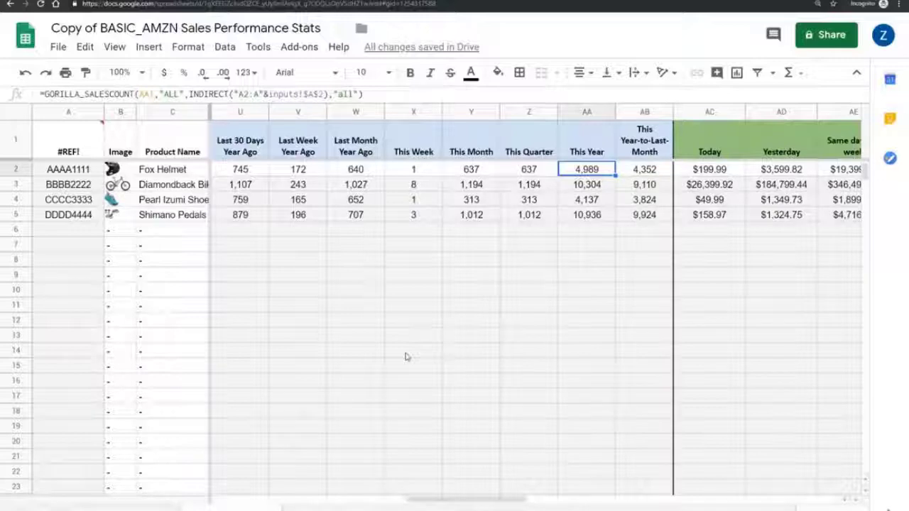
drag(481, 502, 435, 502)
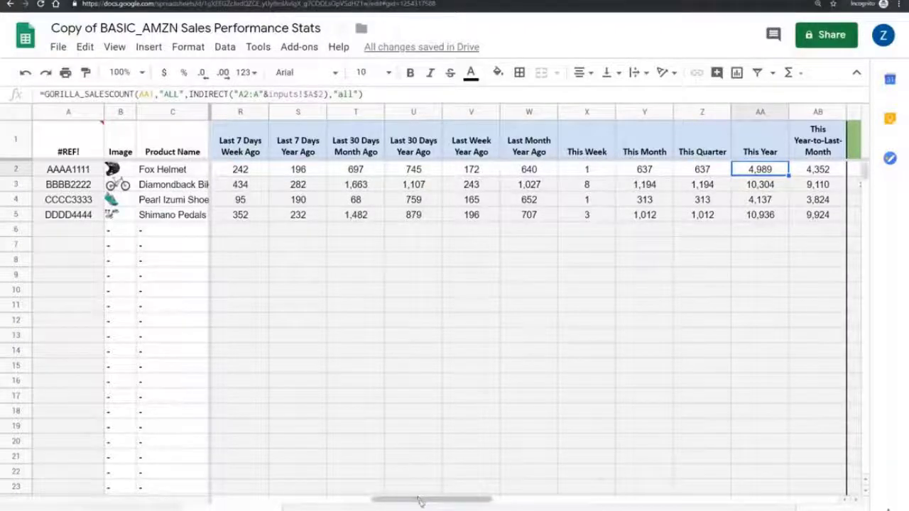
drag(420, 499, 469, 500)
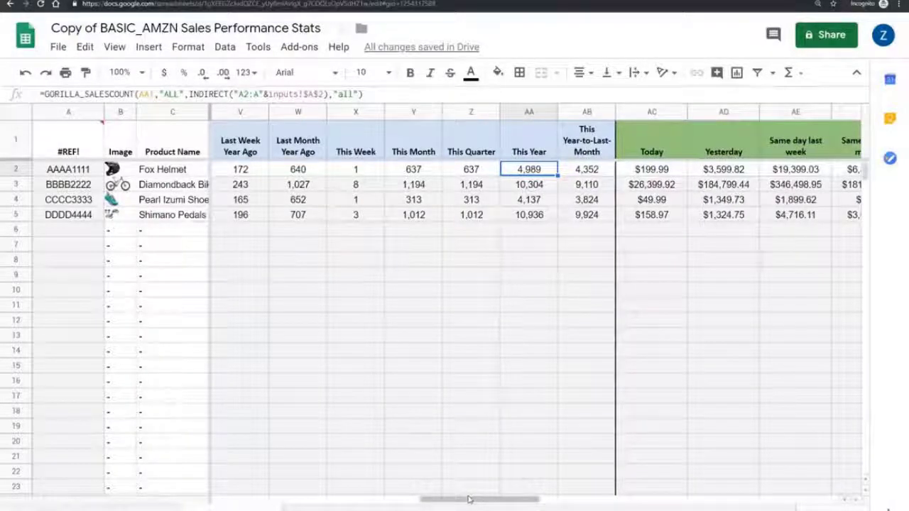
drag(471, 499, 496, 499)
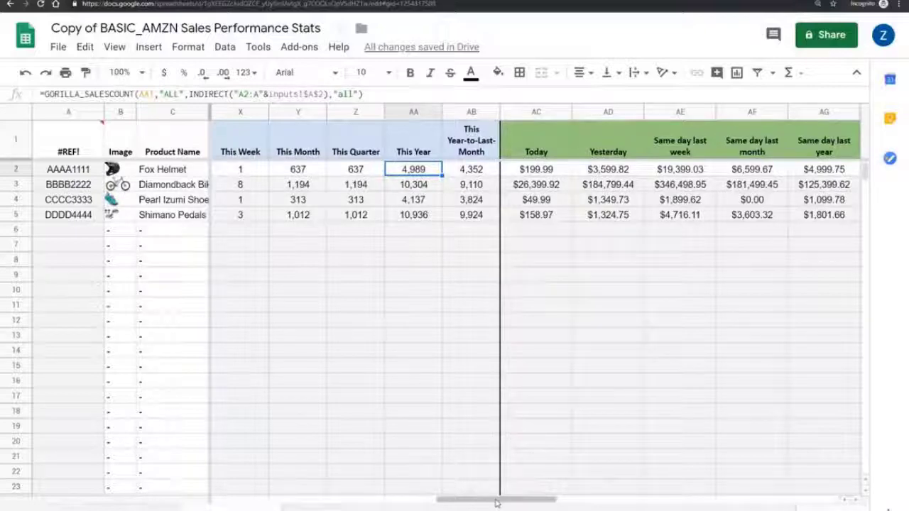
drag(495, 503, 524, 501)
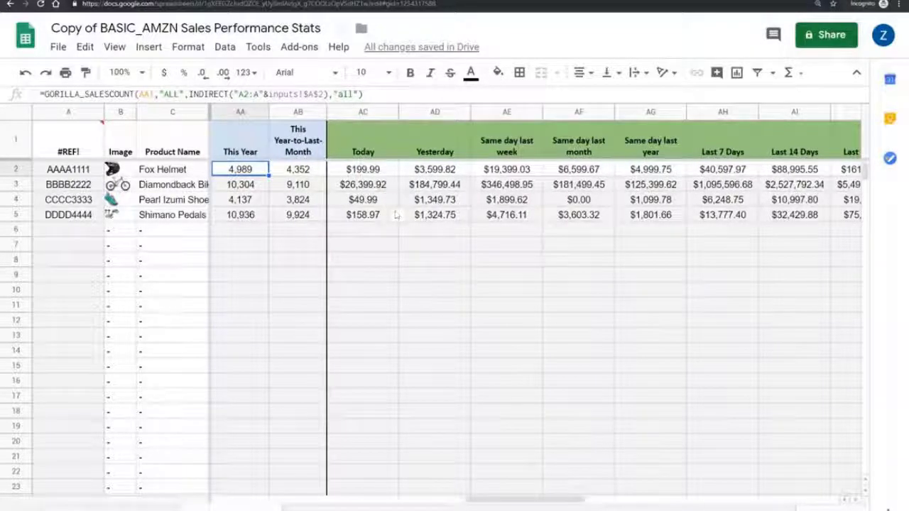
Inspect the GORILLA_SALESTOTAL formula under Today, and review the sales dollars for This Year, This Quarter and This Month
click(374, 170)
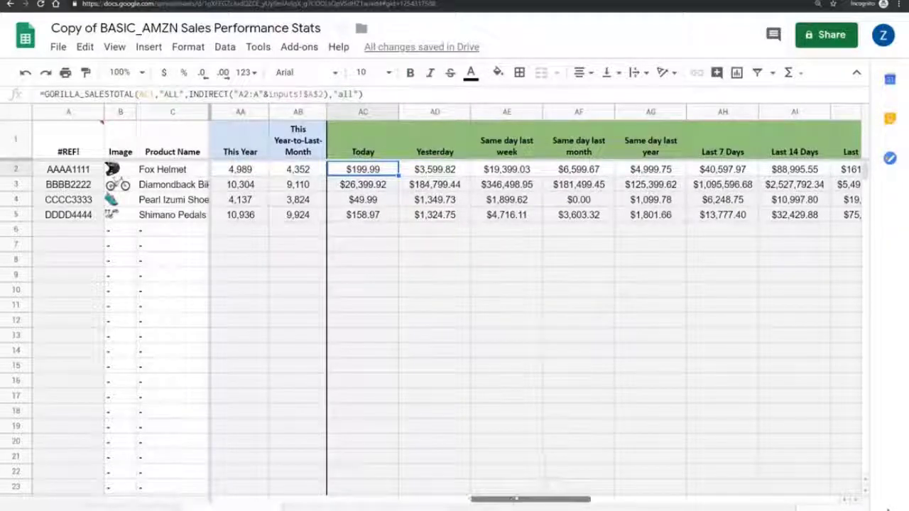
drag(517, 499, 736, 402)
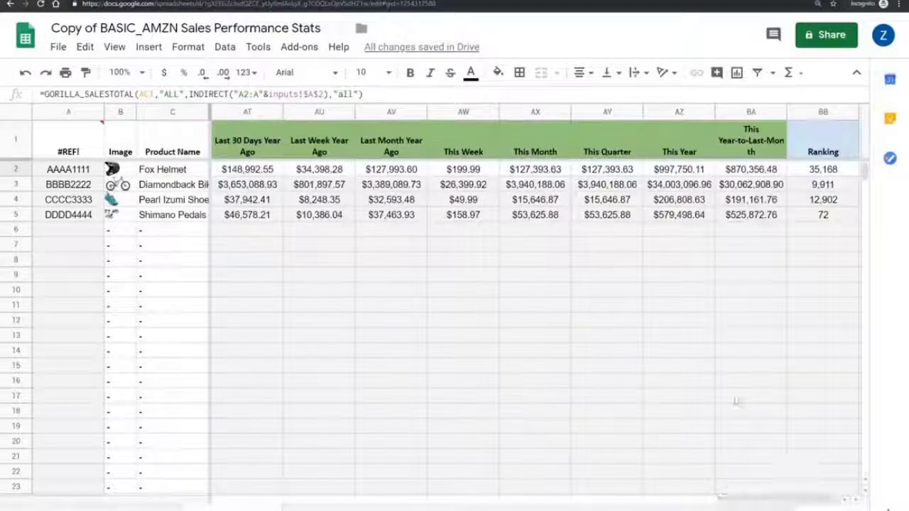
click(681, 171)
click(679, 184)
click(679, 215)
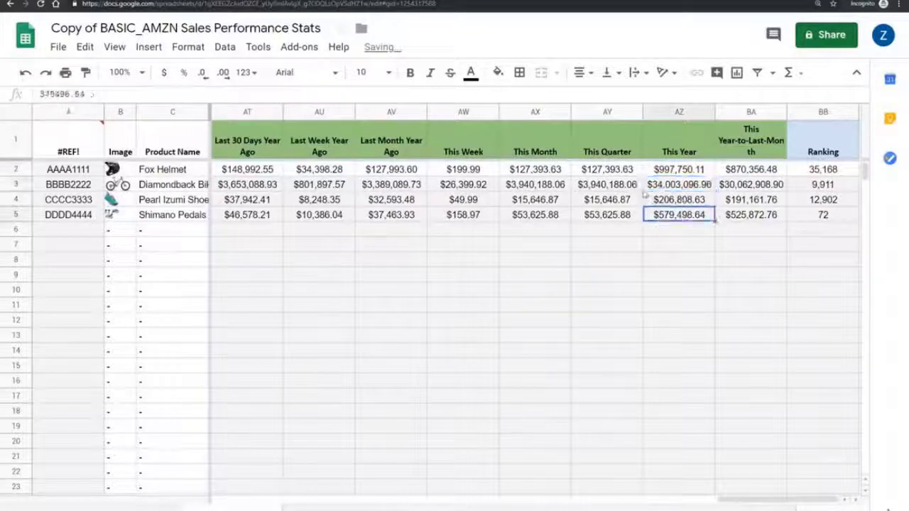
drag(607, 171, 626, 226)
drag(535, 170, 539, 215)
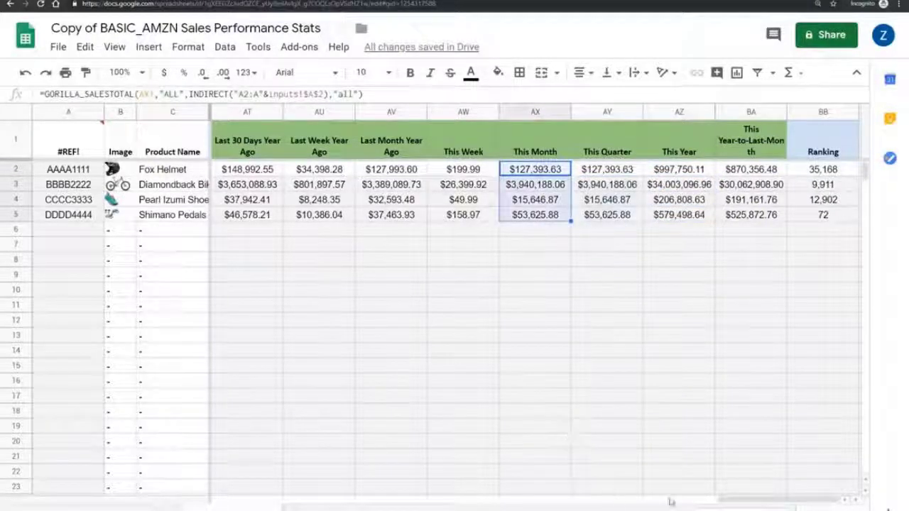
drag(735, 169, 739, 227)
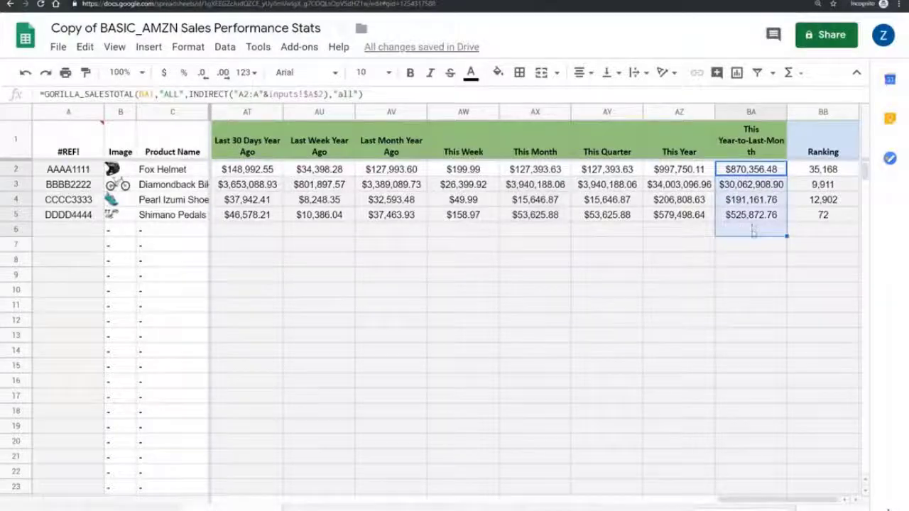
key(Delete)
click(534, 214)
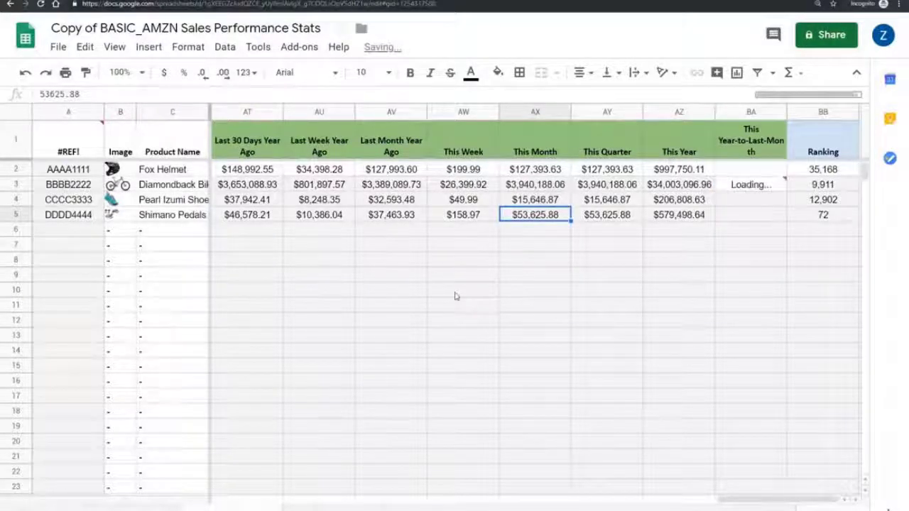
key(ctrl+z)
click(751, 260)
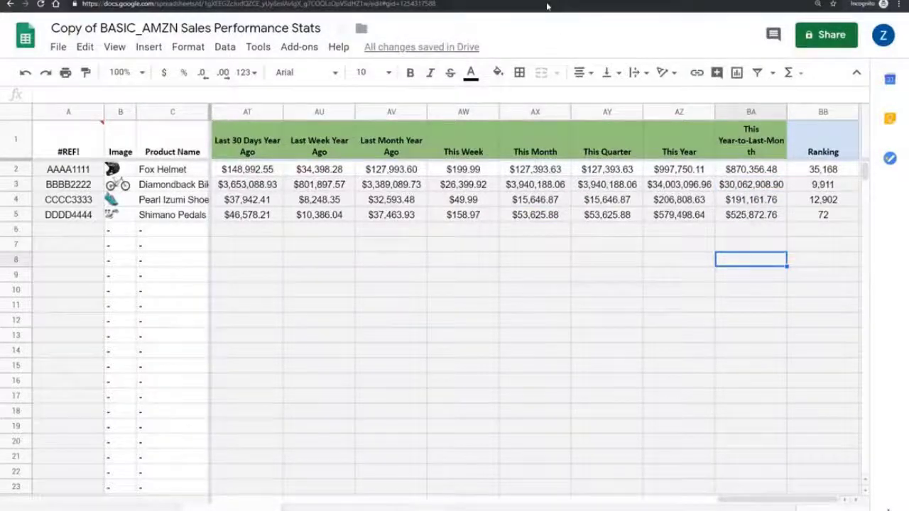
Go to the Amazon Sales Performance summary sheet and inspect the total sales dollars for Today So Far and Yesterday
key(ctrl+shift+Page_Up)
click(252, 264)
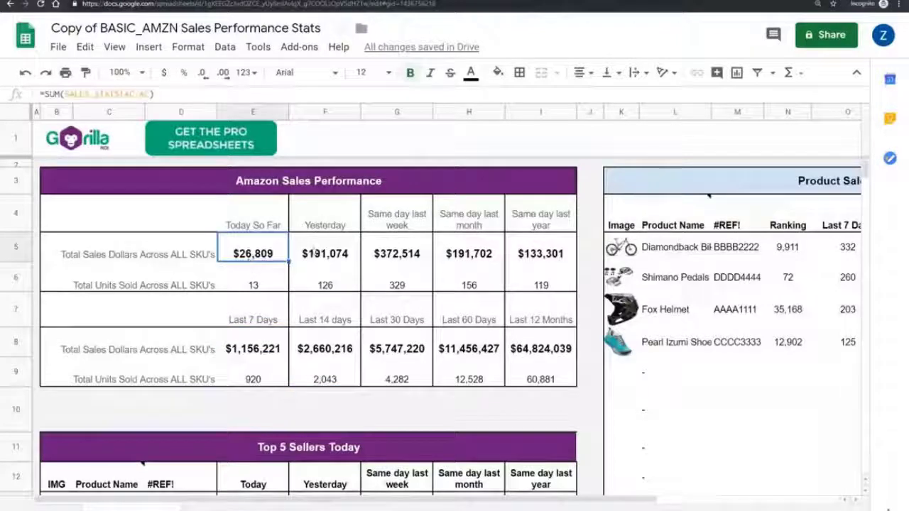
click(324, 258)
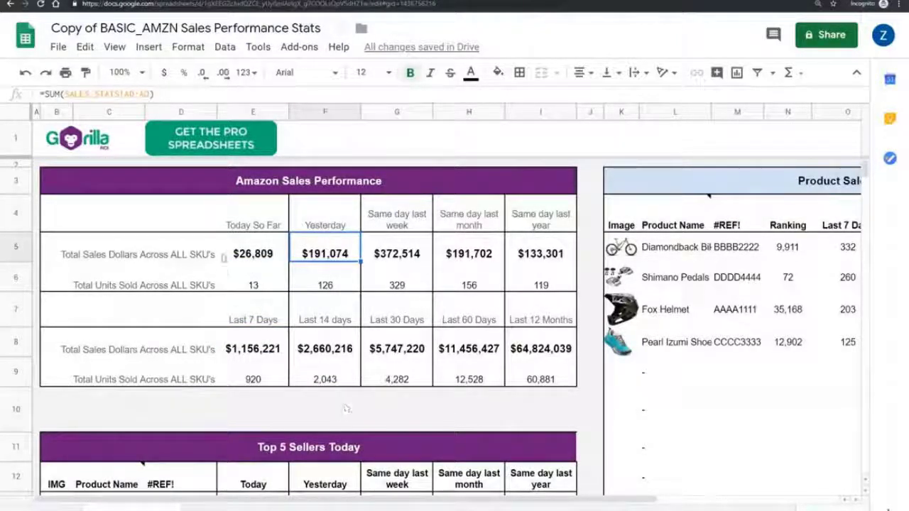
scroll(467, 317, down, 1)
scroll(467, 316, down, 1)
scroll(467, 316, up, 2)
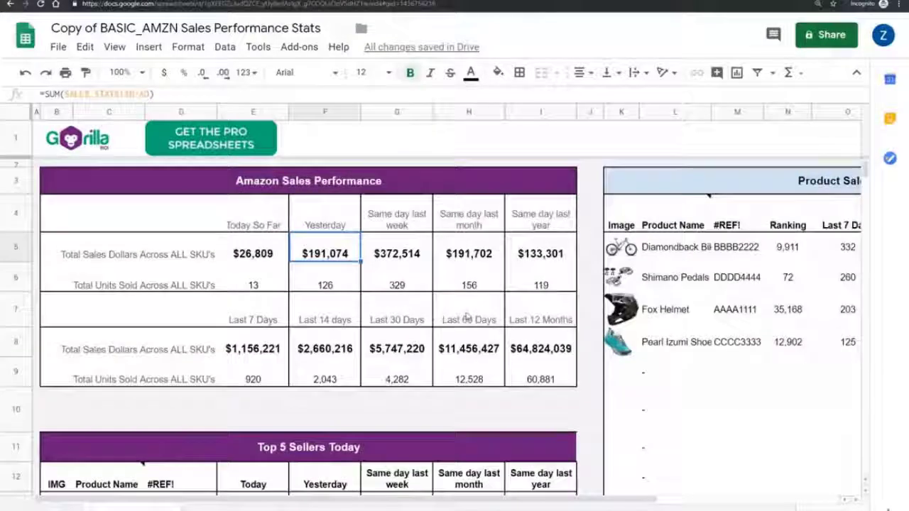
Review the Top 5 Sellers Today table and the Top 3 and Worst 3 Amazon Sellers comparisons for Last 7 Days vs Week Ago
scroll(468, 317, down, 7)
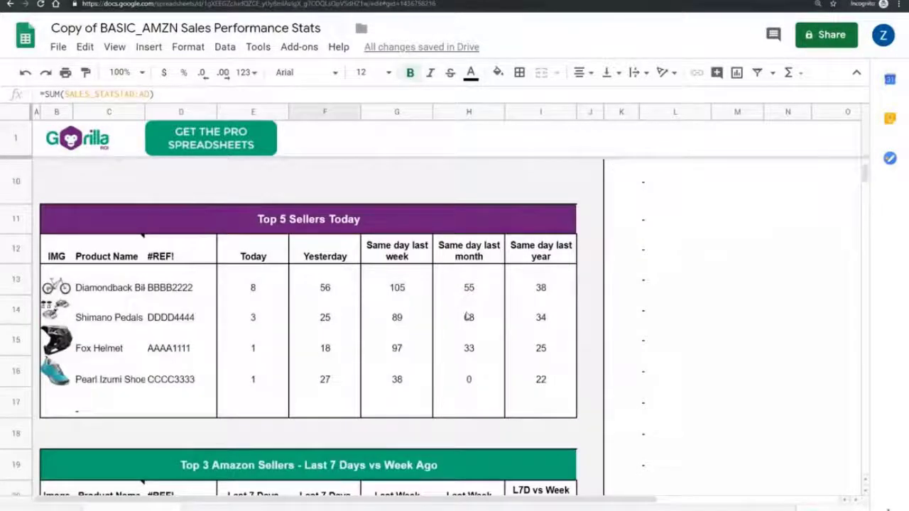
scroll(468, 350, down, 5)
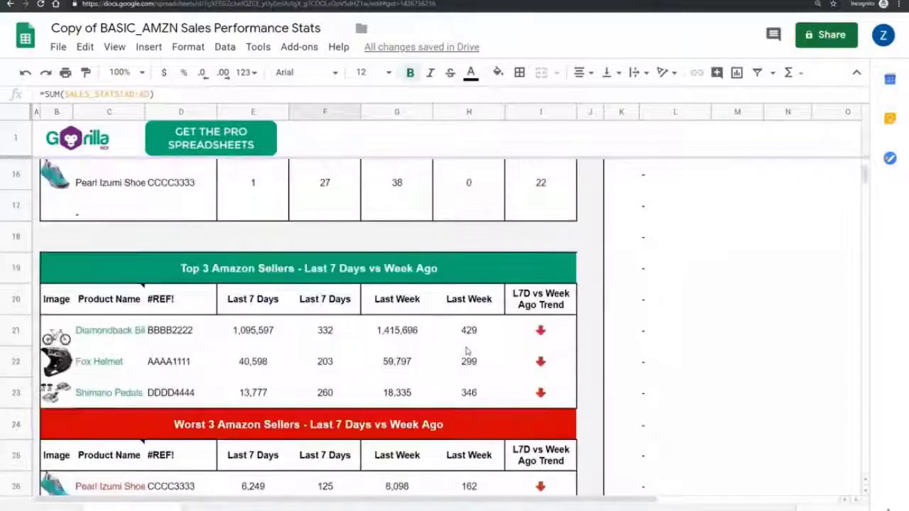
click(339, 239)
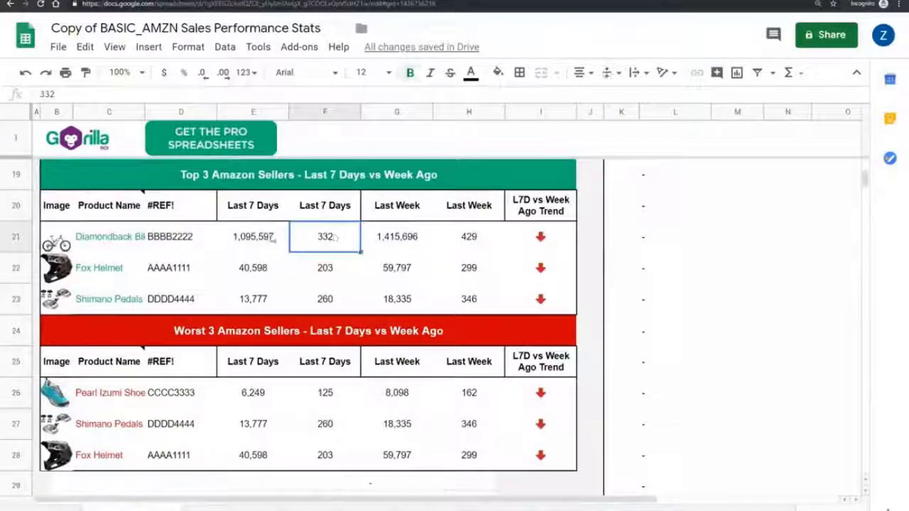
click(271, 239)
click(271, 269)
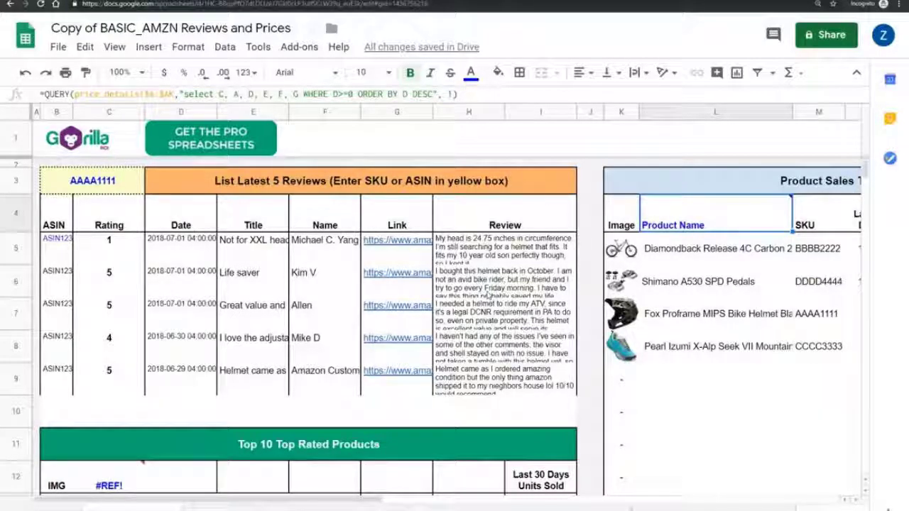
In the AMZN Reviews and Prices spreadsheet, examine the review text, rating and dates in the latest 5 reviews for AAAA1111
click(475, 258)
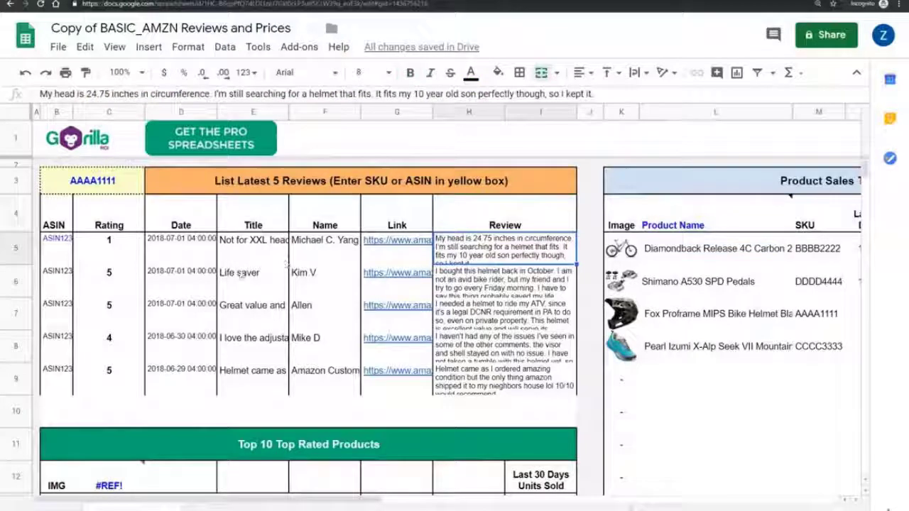
click(101, 260)
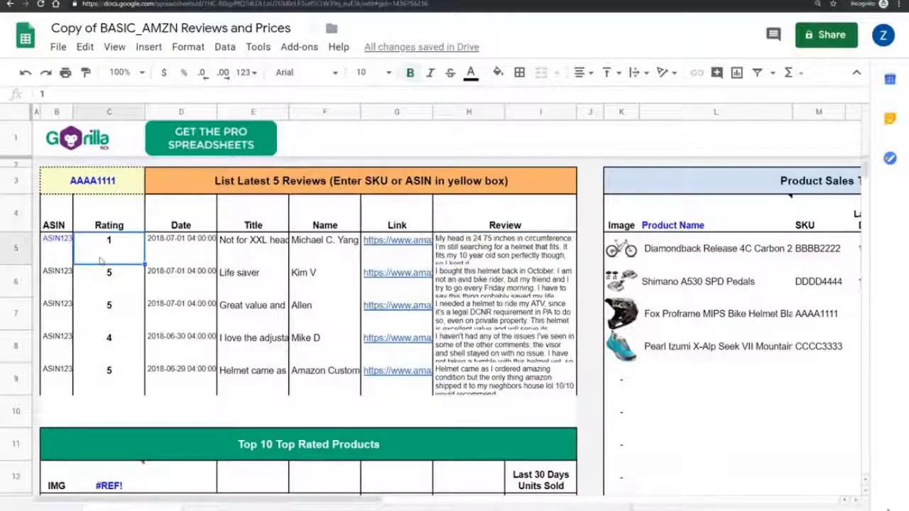
click(174, 262)
click(201, 292)
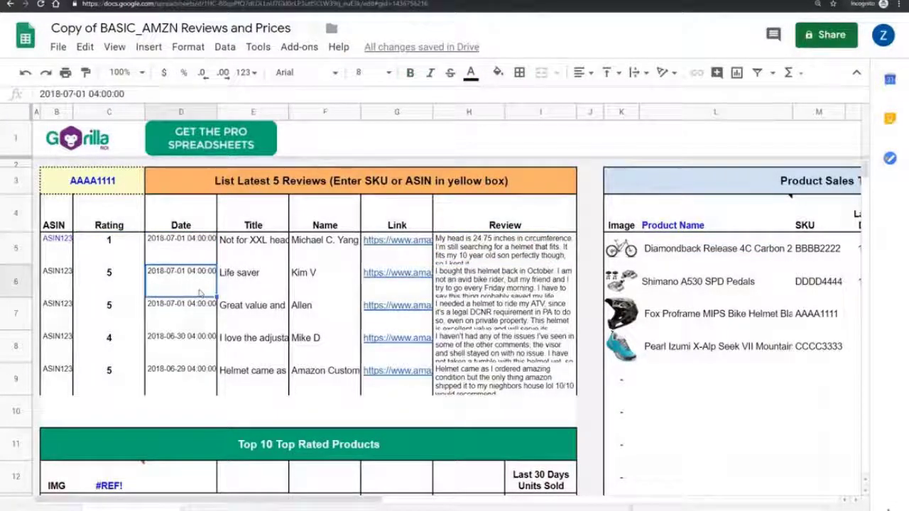
Examine the rating, date, title, name and link columns for the latest 5 reviews of AAAA1111
key(Right)
key(Up)
key(Left)
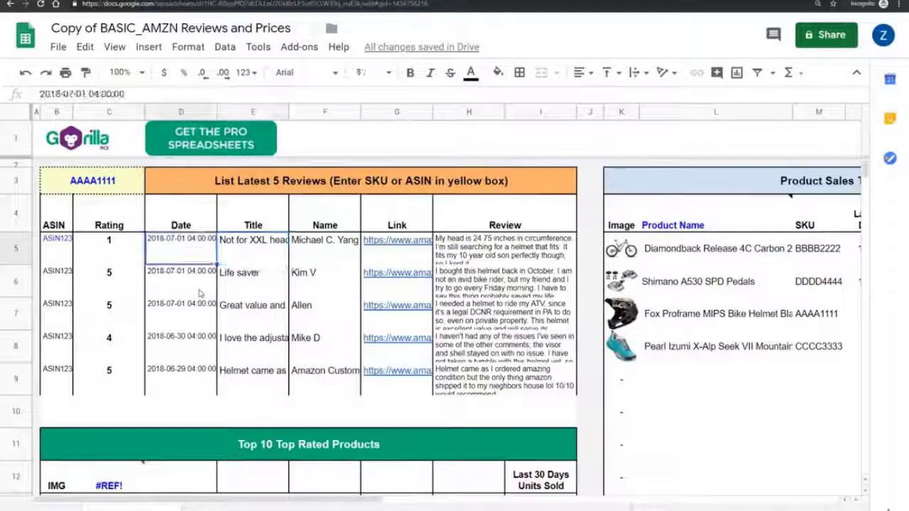
key(Left)
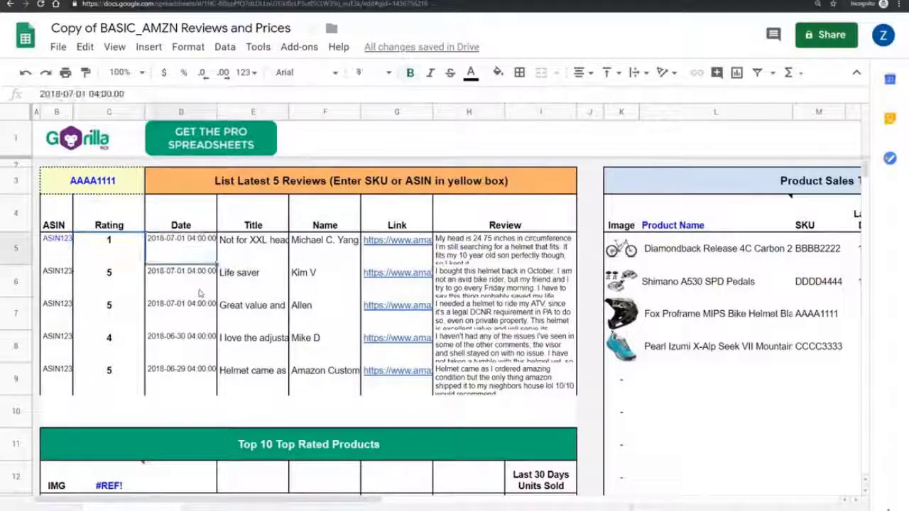
key(Right)
key(Right)
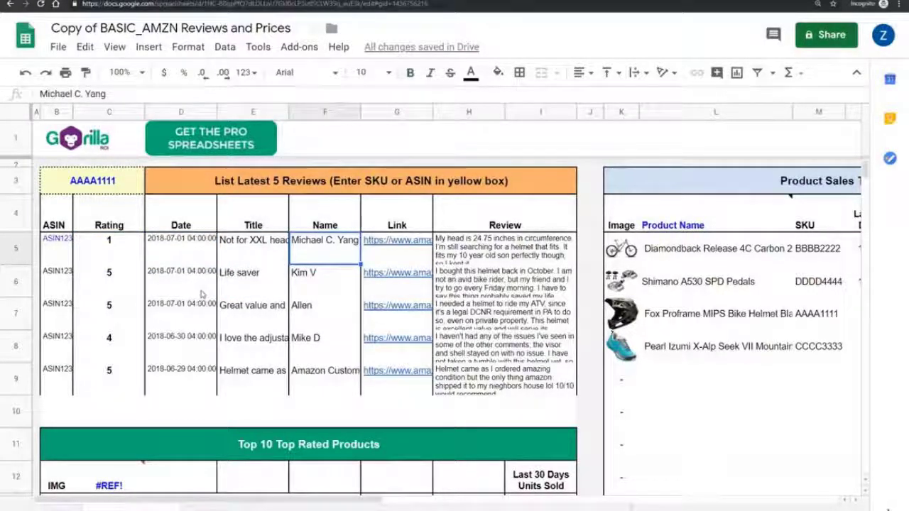
key(Down)
key(Right)
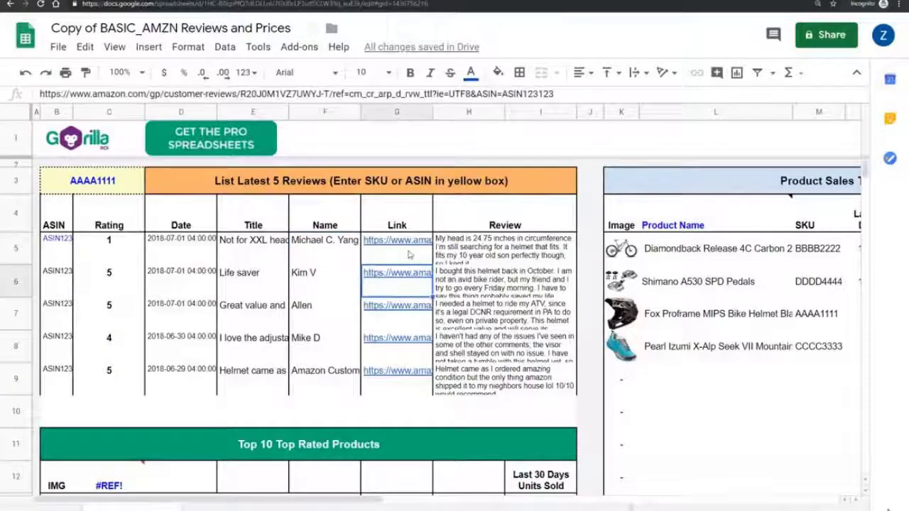
Delete the product names in column C under Top 10 Top Rated Products to clear the header formula's #REF! error
scroll(311, 326, down, 5)
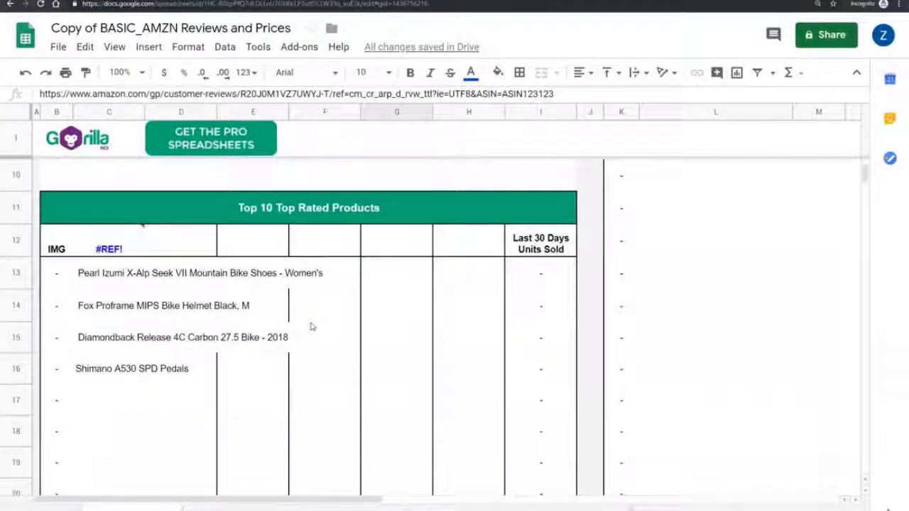
click(130, 248)
click(261, 340)
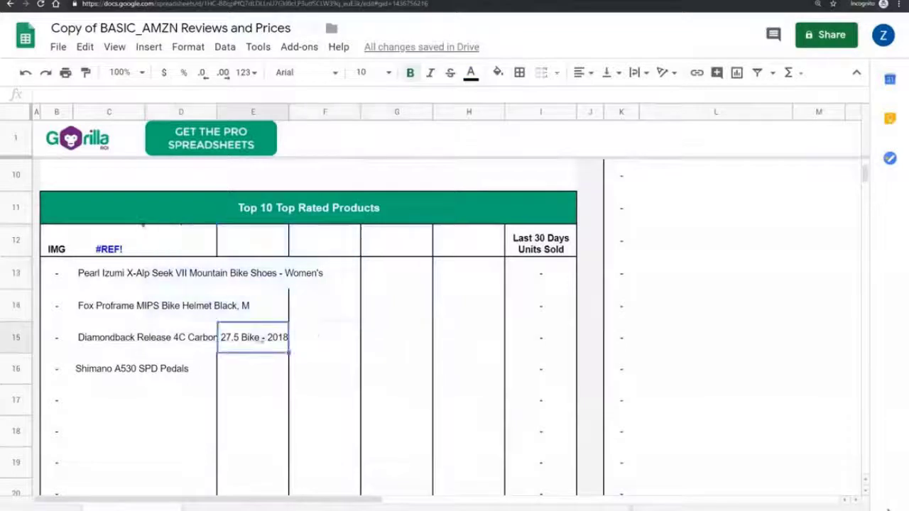
drag(107, 273, 114, 446)
key(Delete)
click(177, 405)
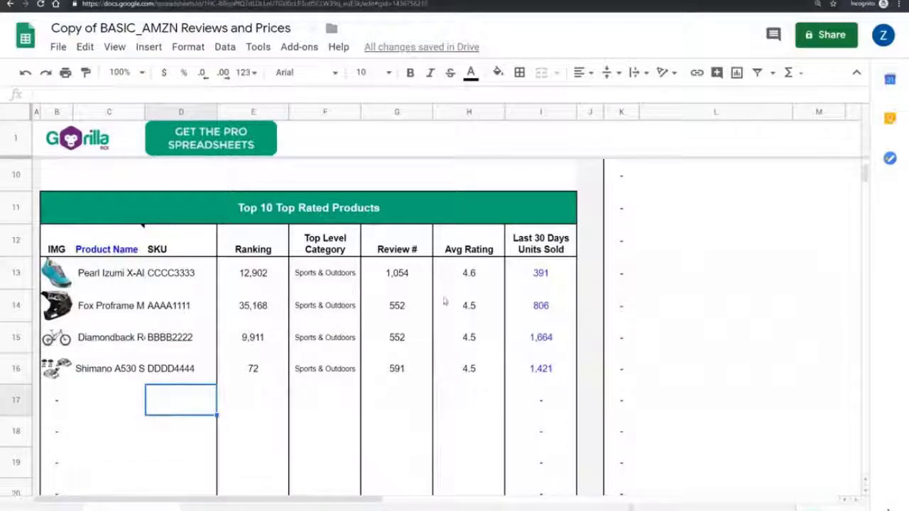
Review the average ratings, review counts and product names in the Top 10 Top Rated Products table
drag(467, 283, 473, 383)
click(411, 437)
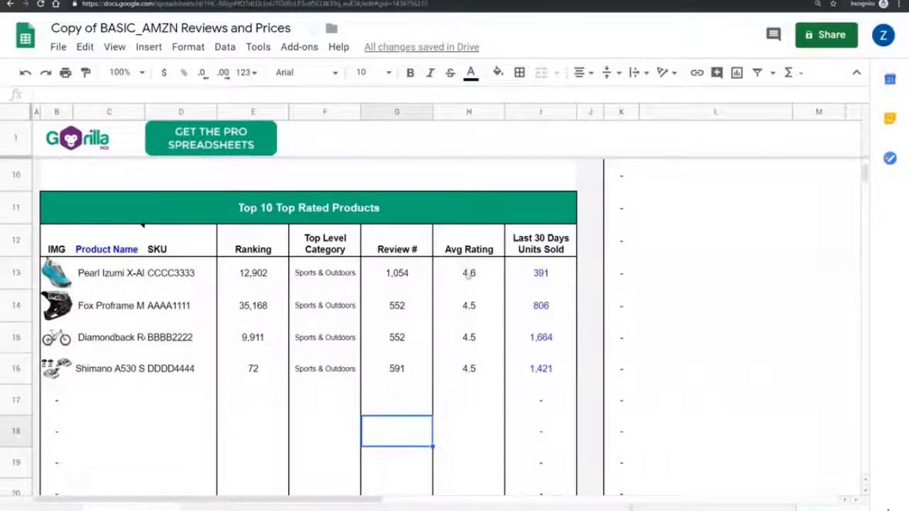
drag(378, 272, 394, 370)
click(358, 425)
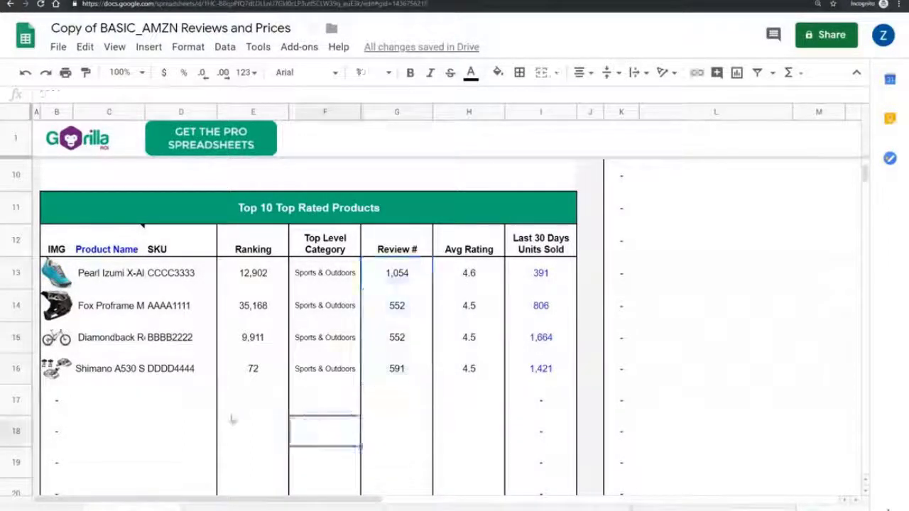
click(113, 282)
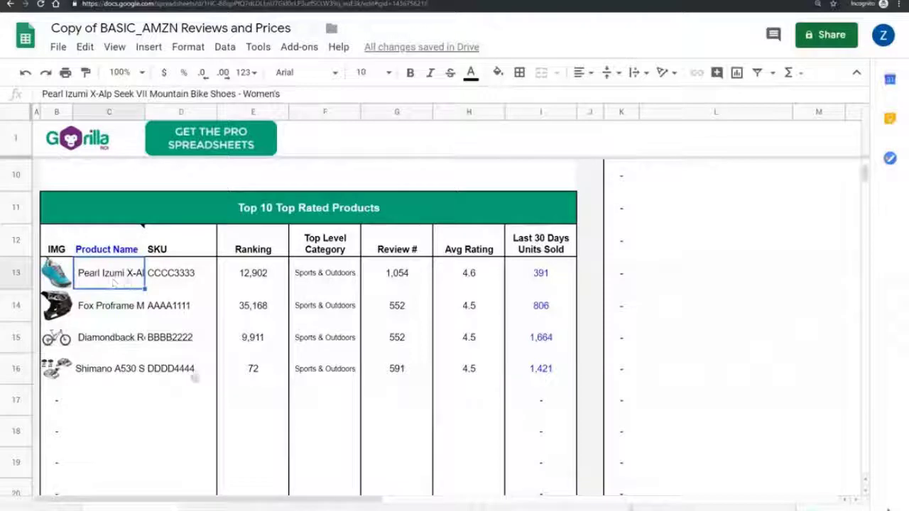
Go to the product data sheet and inspect the GORILLA_REVIEW formula under Latest Review and its output for AAAA1111
key(ctrl+shift+Page_Down)
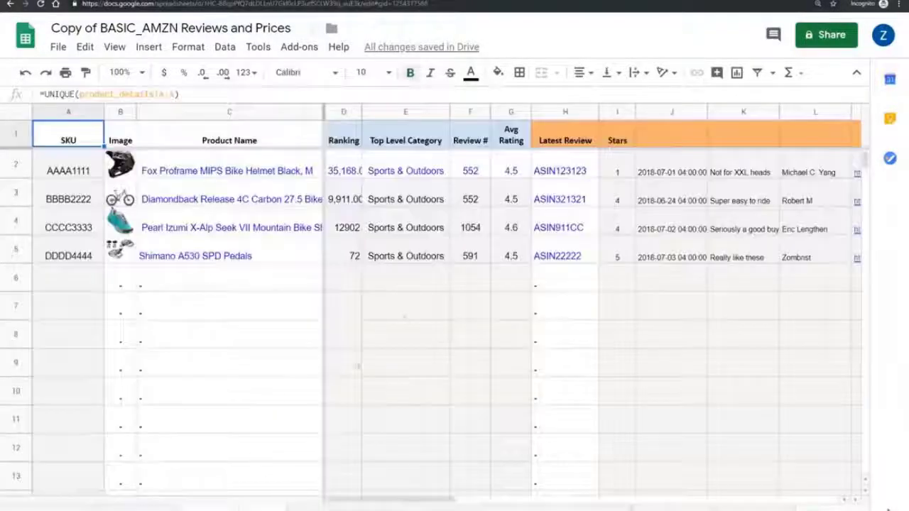
click(405, 306)
key(Up)
key(Up)
key(Up)
key(Up)
key(Up)
key(Up)
key(Up)
key(Right)
key(Right)
key(Right)
key(Down)
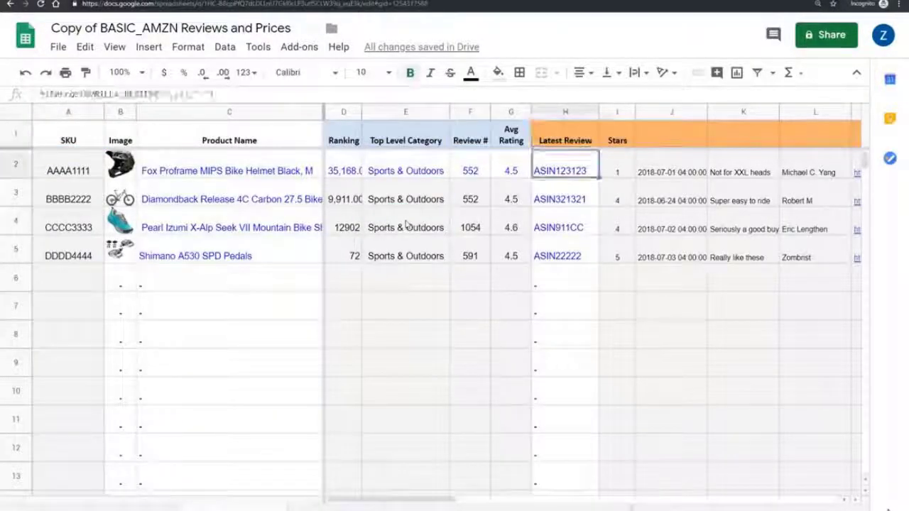
key(Right)
key(Right)
key(Right)
key(Left)
key(Left)
key(Left)
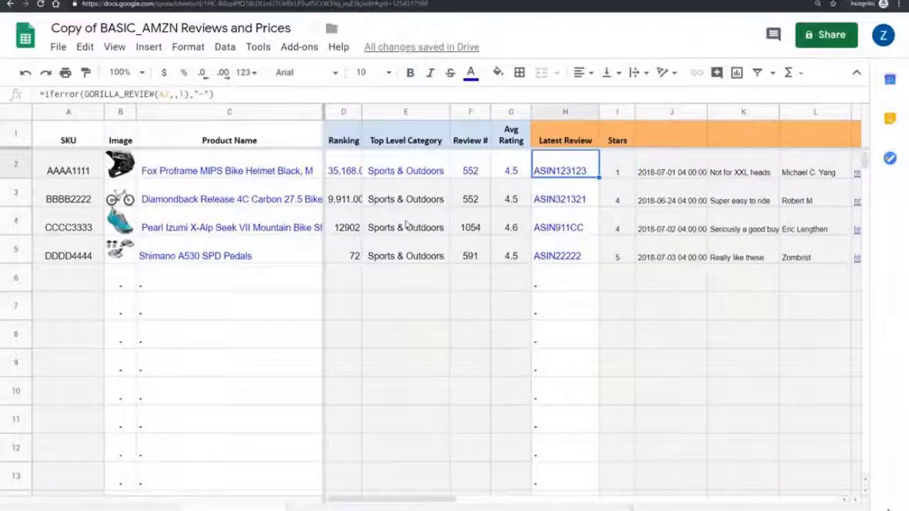
Inspect the GORILLA_CATEGORY formula under Top Level Category and the neighbouring product cells for AAAA1111
key(Left)
key(Left)
key(Left)
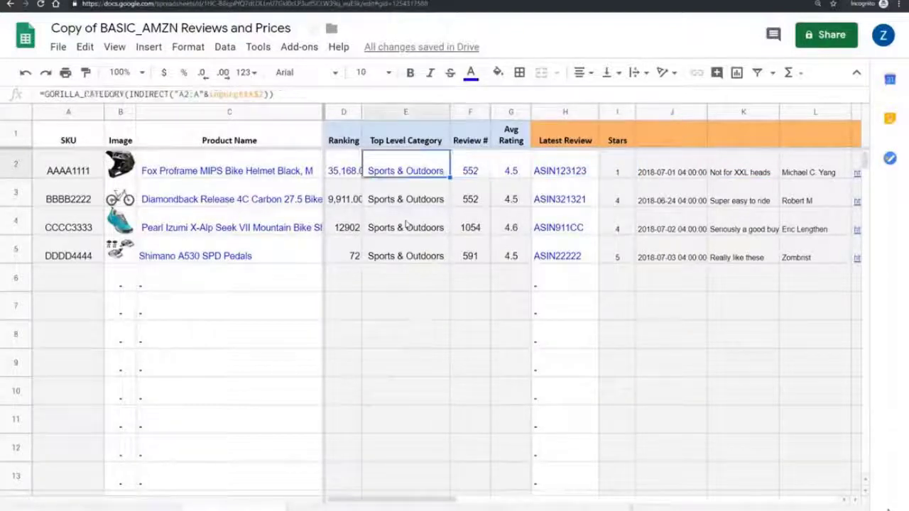
key(Left)
key(Left)
key(Left)
key(Right)
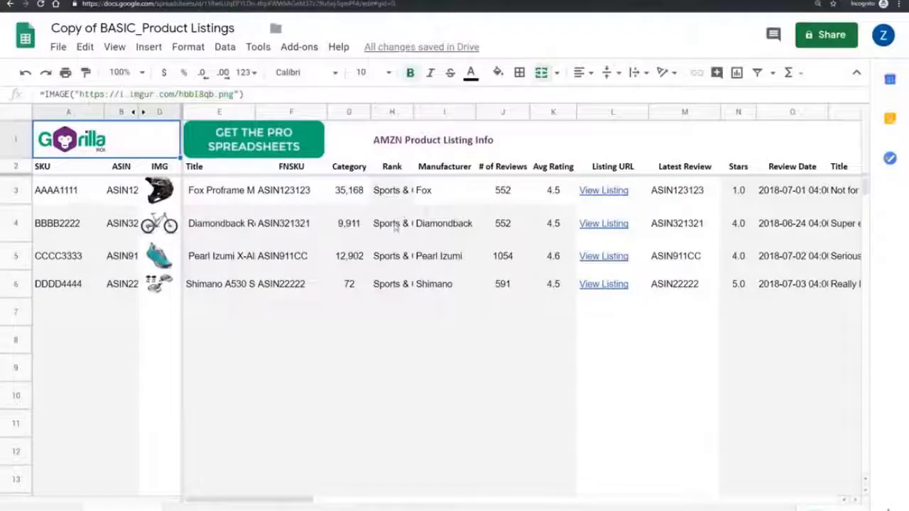
In the Product Listings spreadsheet, look across the AAAA1111 listing row between Rank and Title
key(Right)
key(Right)
key(Right)
key(Right)
key(Up)
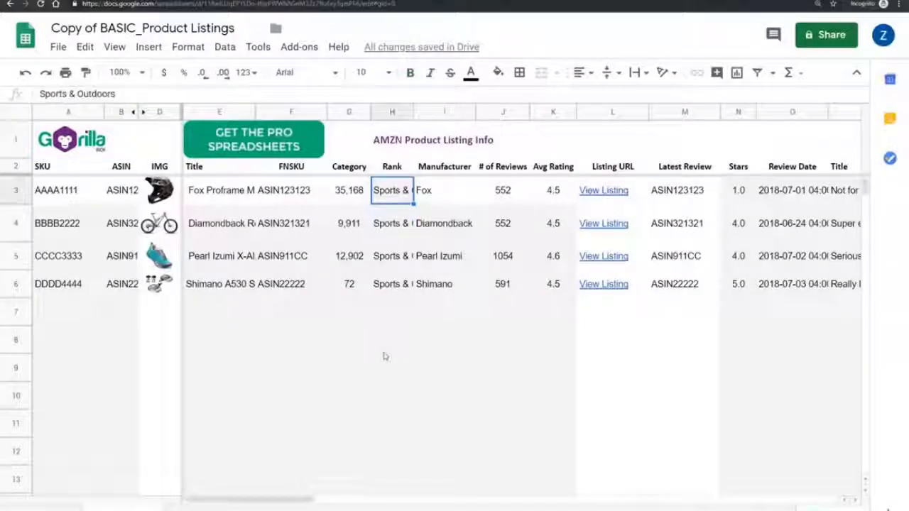
key(Left)
key(Left)
key(Left)
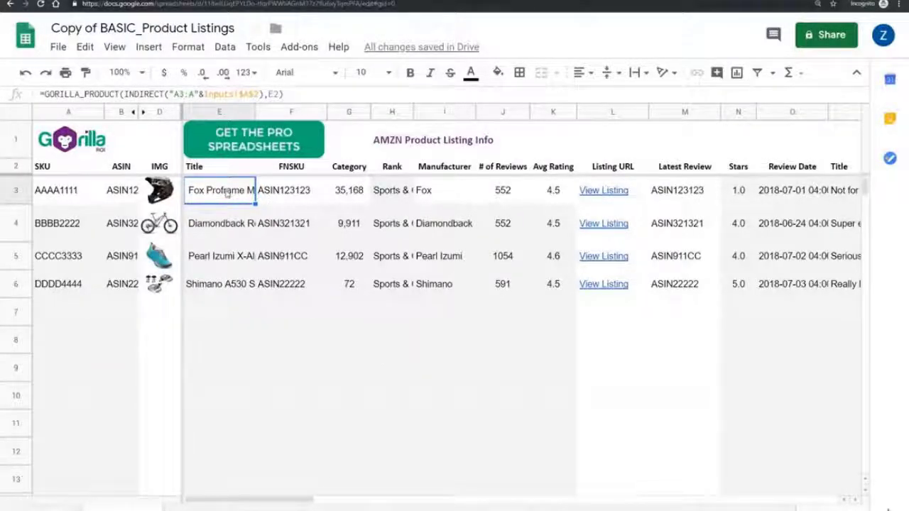
Inspect the GORILLA_PRODUCT formula in the Title cell for AAAA1111, leaving it unedited
click(286, 94)
key(ctrl+a)
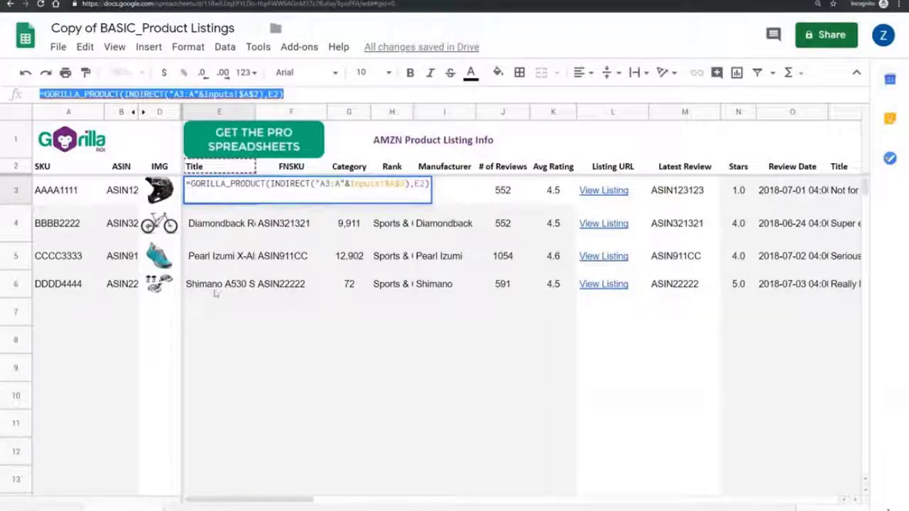
key(Escape)
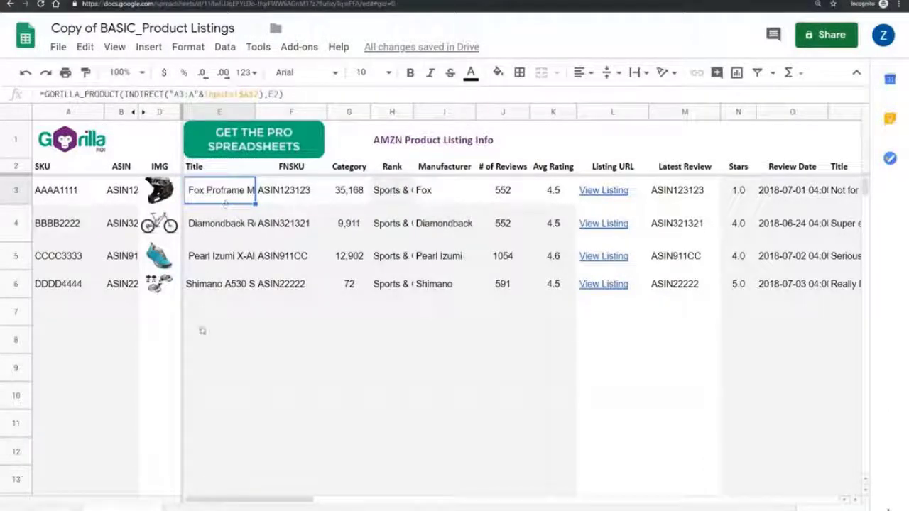
click(206, 305)
click(220, 191)
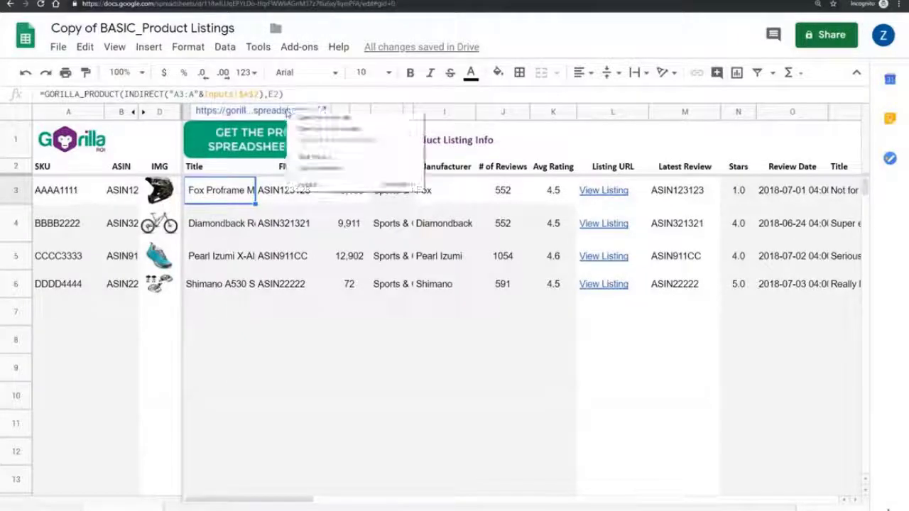
click(291, 311)
drag(291, 138, 297, 118)
right_click(297, 114)
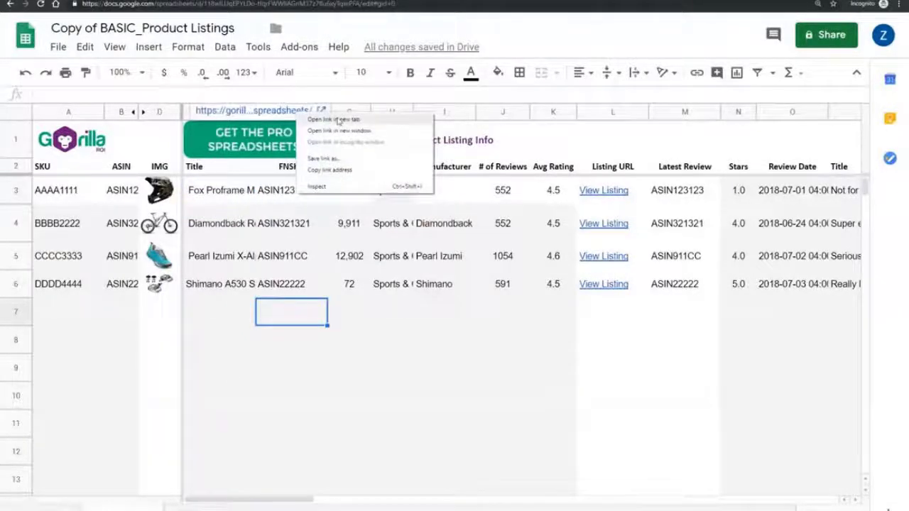
key(Escape)
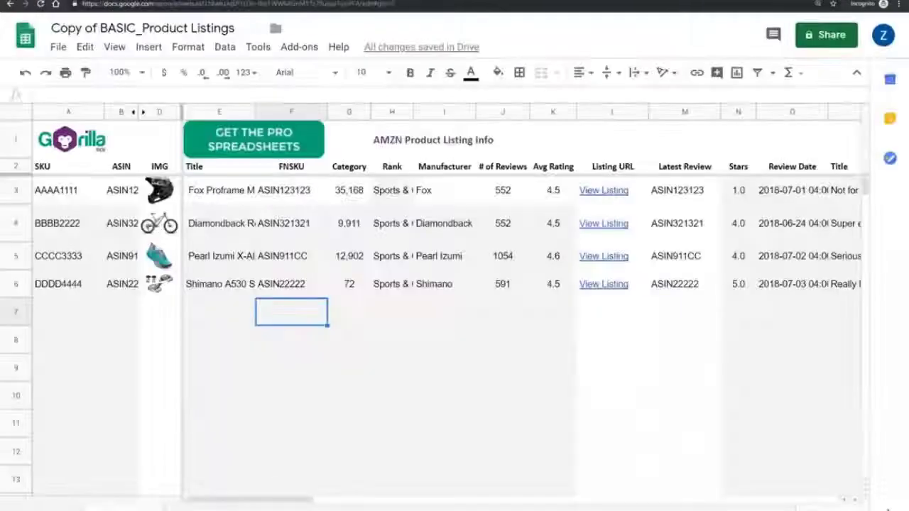
click(285, 114)
right_click(287, 114)
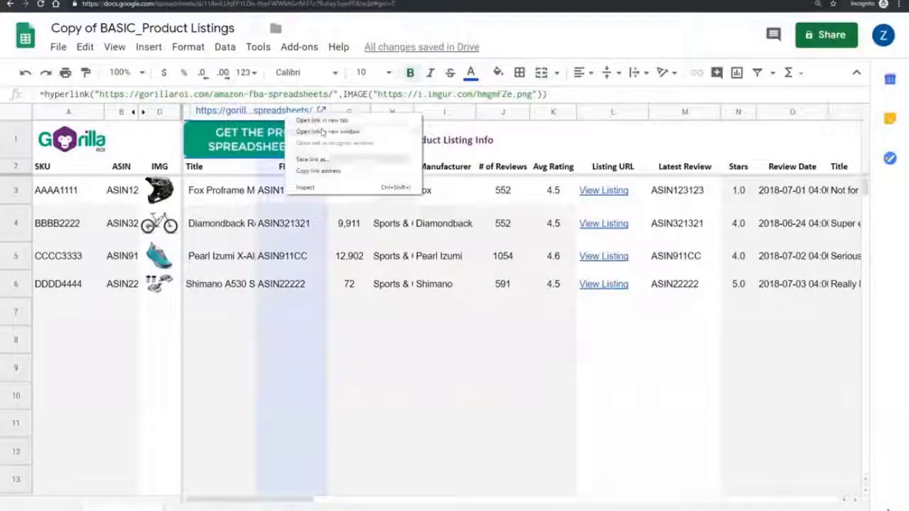
key(Escape)
Insert a blank column between FNSKU and Category
right_click(348, 112)
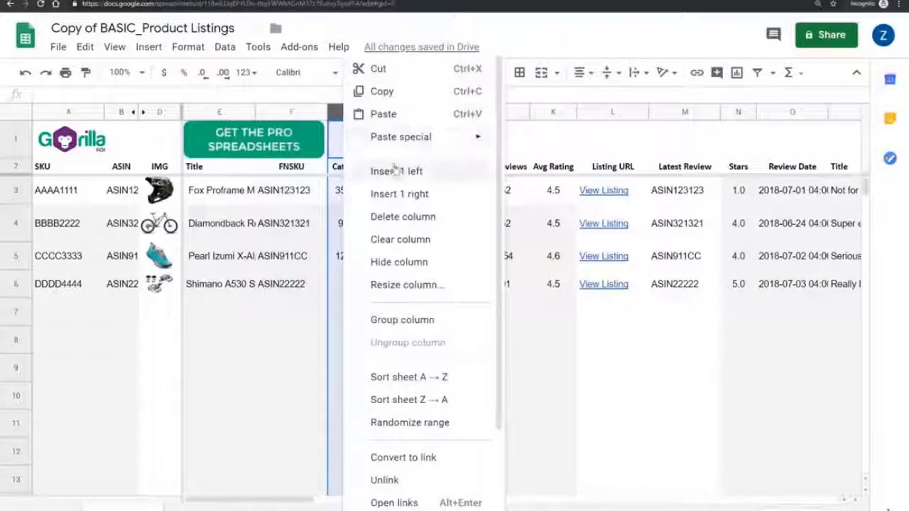
click(388, 172)
click(220, 191)
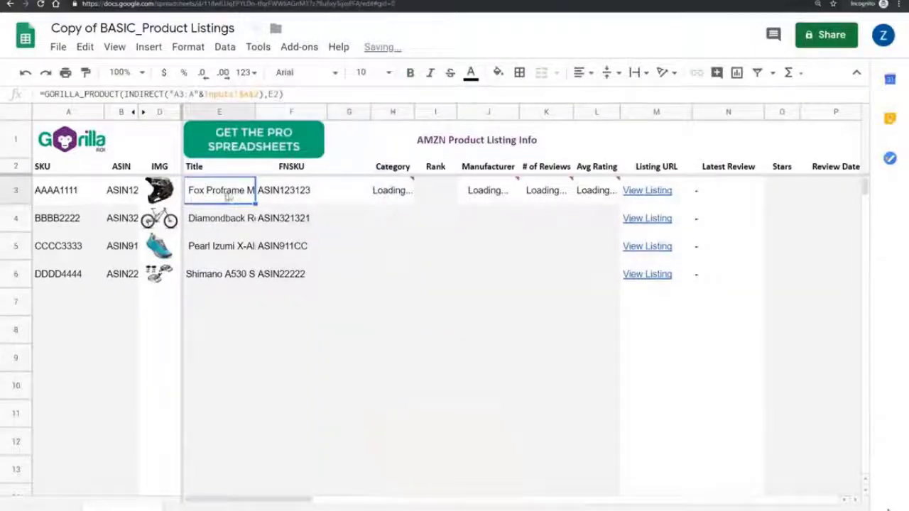
mouse_move(255, 204)
mouse_down()
mouse_move(234, 334)
mouse_move(256, 344)
mouse_move(256, 206)
mouse_up()
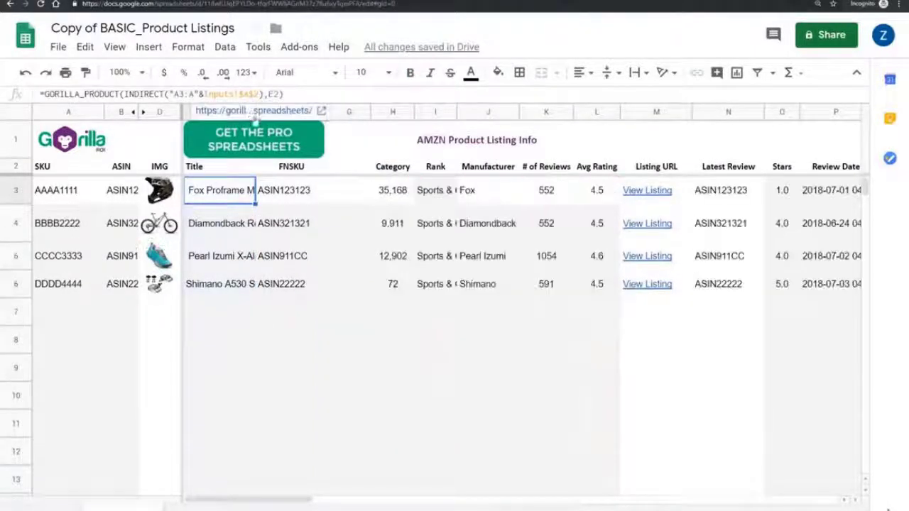
Delete the Get the Pro Spreadsheets link image from row 1
click(263, 140)
right_click(256, 142)
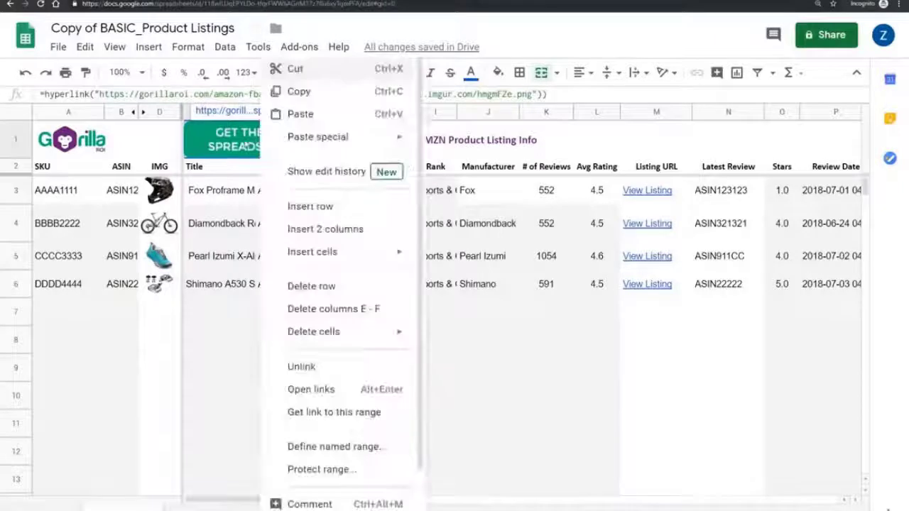
click(247, 142)
key(Delete)
click(281, 219)
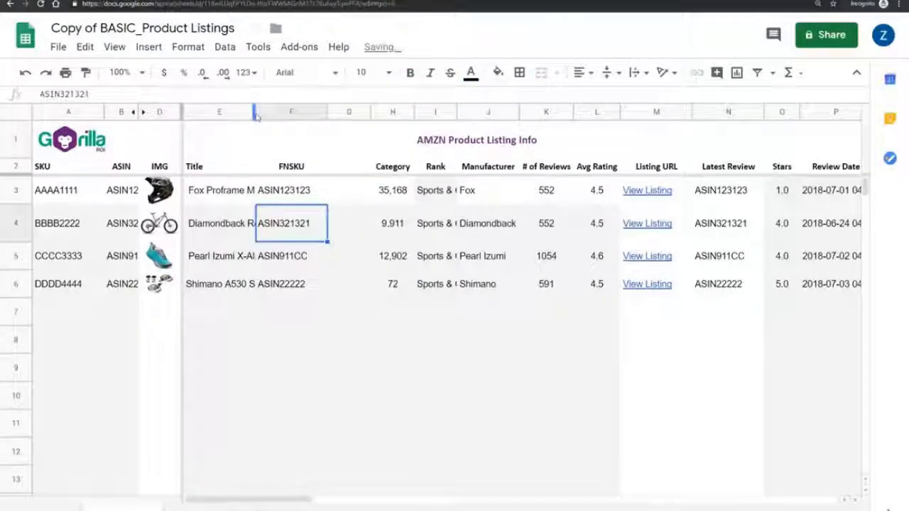
Widen the Title column and the blank column before Category
drag(255, 112, 293, 111)
click(268, 199)
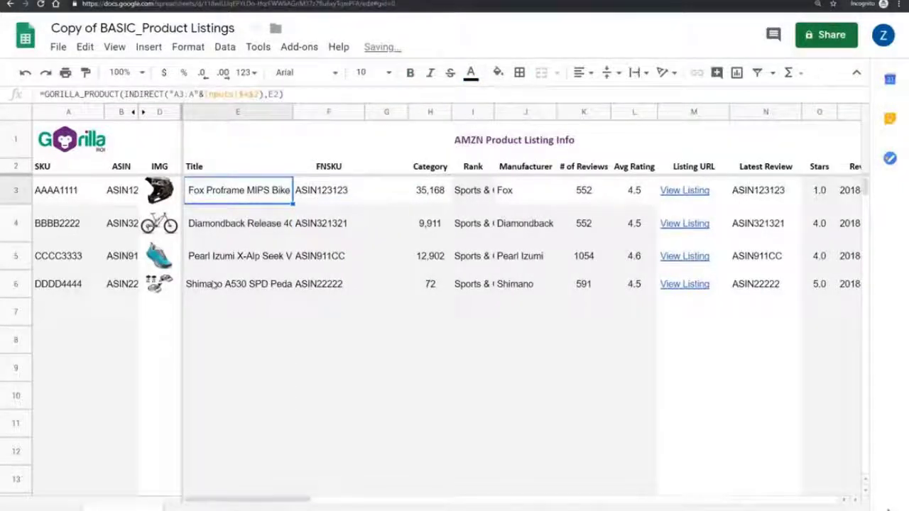
click(385, 190)
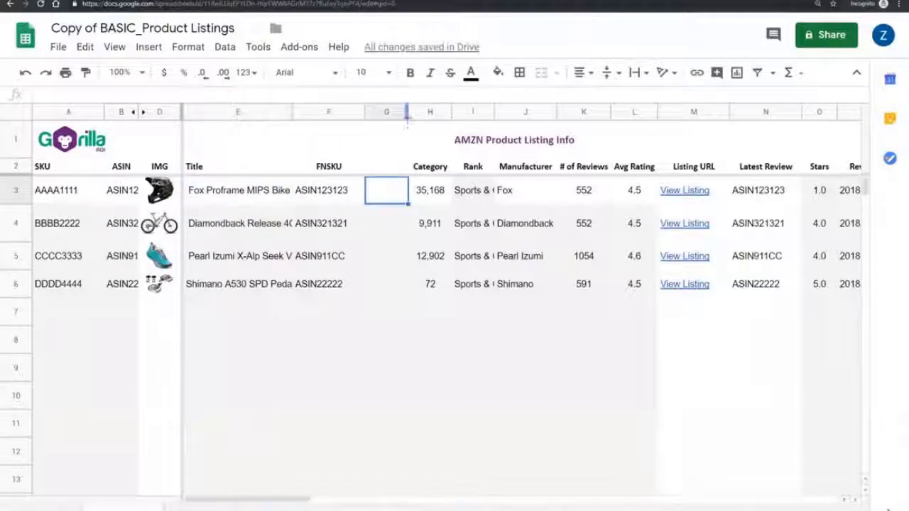
drag(409, 112, 469, 112)
Copy the AAAA1111 product title into the blank column in row 3 as values only and left-align it
click(227, 200)
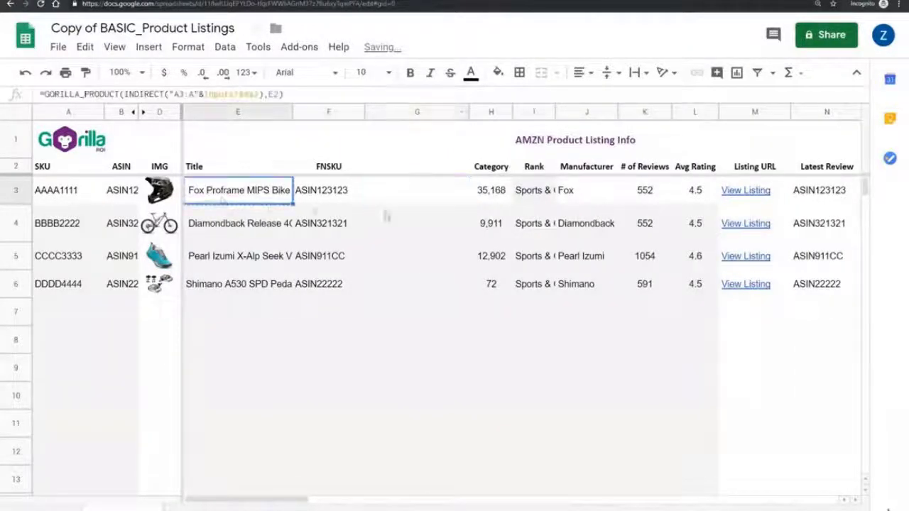
key(ctrl+c)
right_click(414, 197)
mouse_move(469, 137)
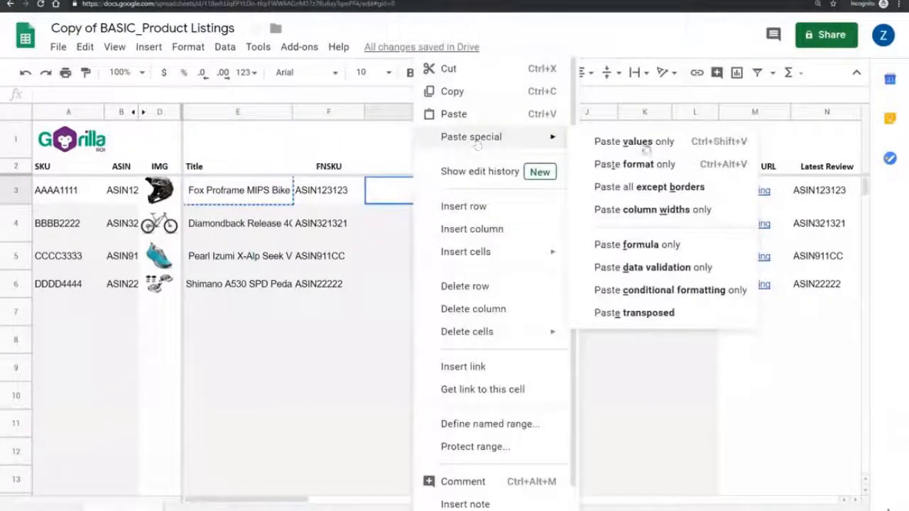
click(628, 142)
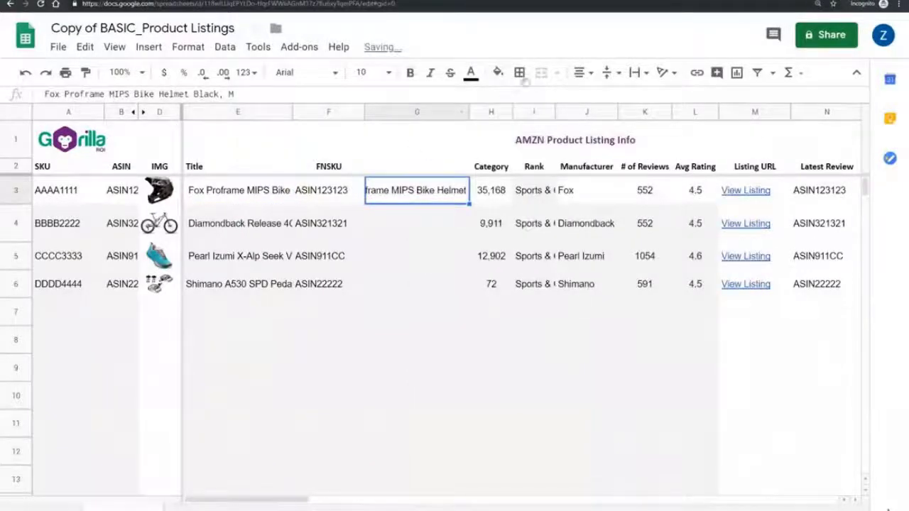
click(581, 73)
click(582, 96)
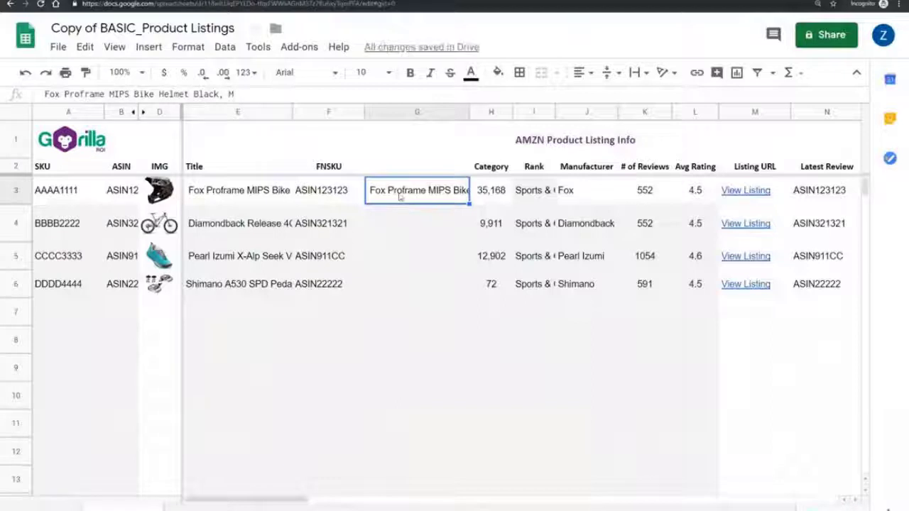
Enter Jan 1 2020 as the row 2 header of the blank column between FNSKU and Category
click(417, 168)
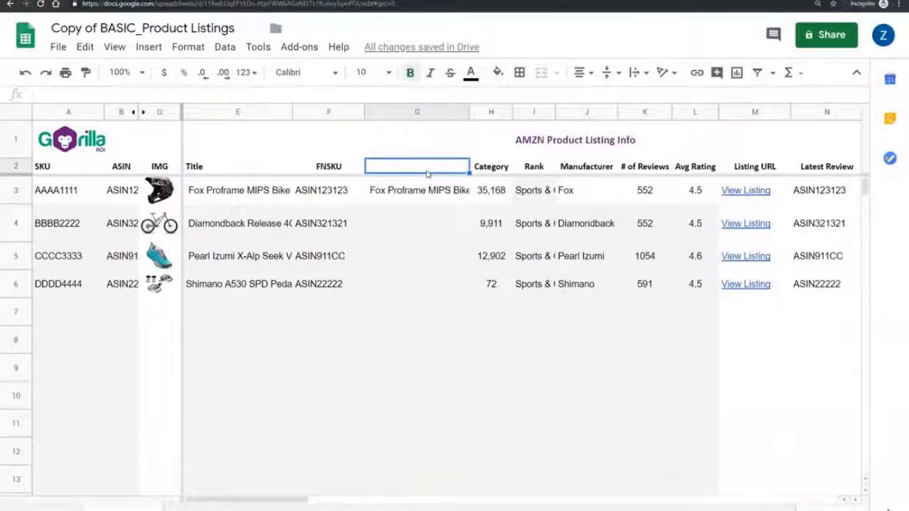
text(Jan 1 2018)
key(BackSpace)
key(BackSpace)
text(20)
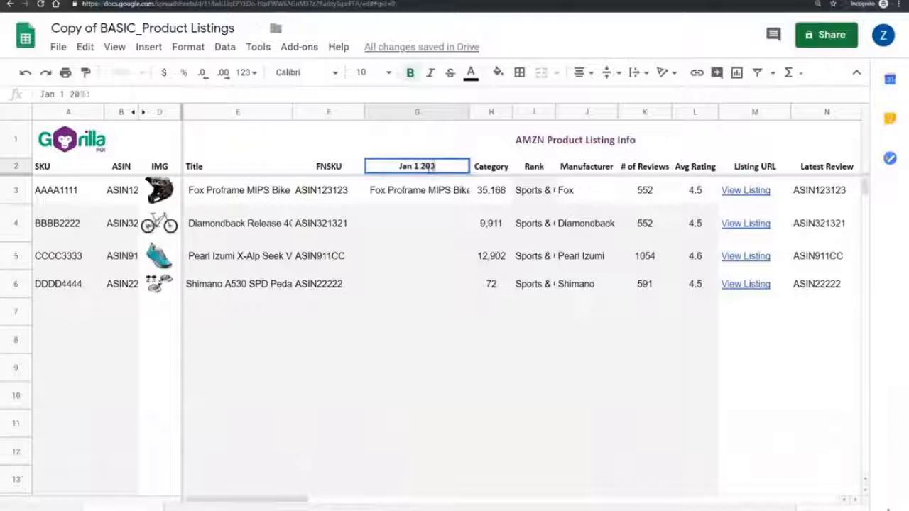
key(Return)
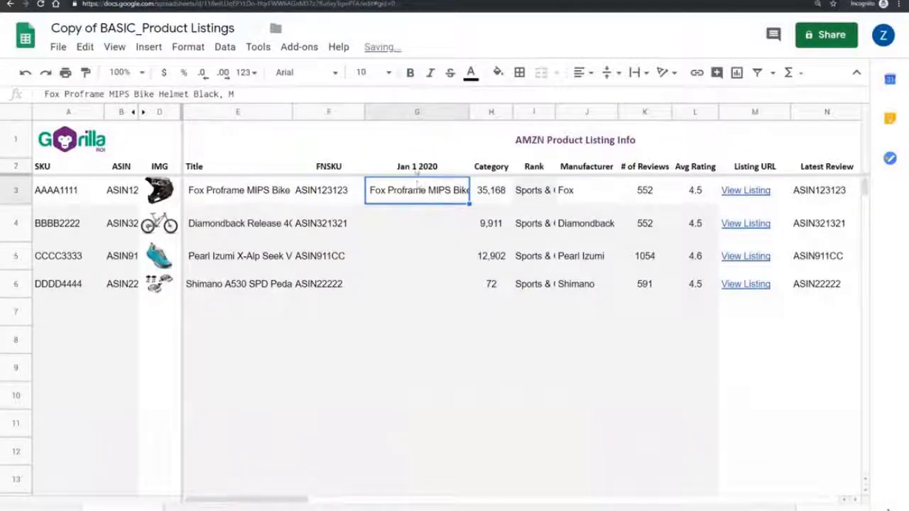
Copy the titles of BBBB2222, CCCC3333 and DDDD4444 into the Jan 1 2020 column as values only
drag(417, 186, 417, 292)
click(417, 340)
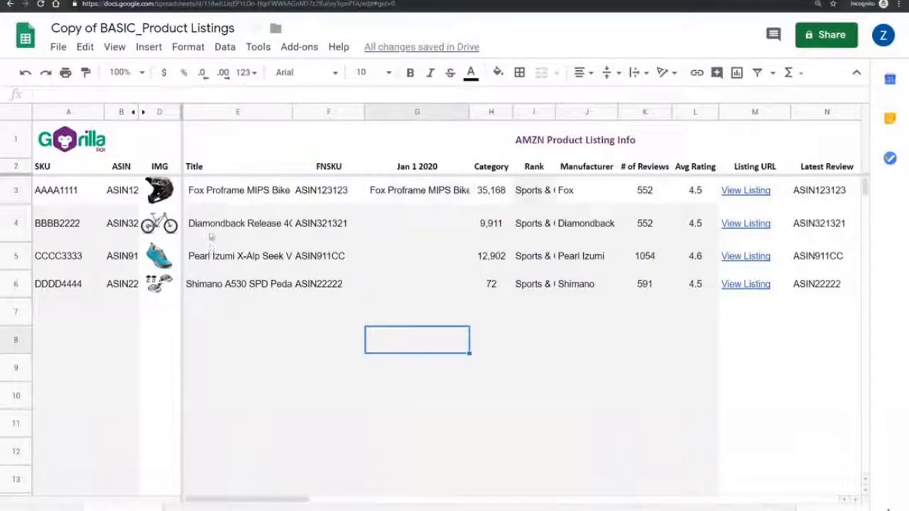
drag(209, 237, 213, 284)
key(ctrl+c)
click(420, 220)
right_click(424, 223)
mouse_move(478, 137)
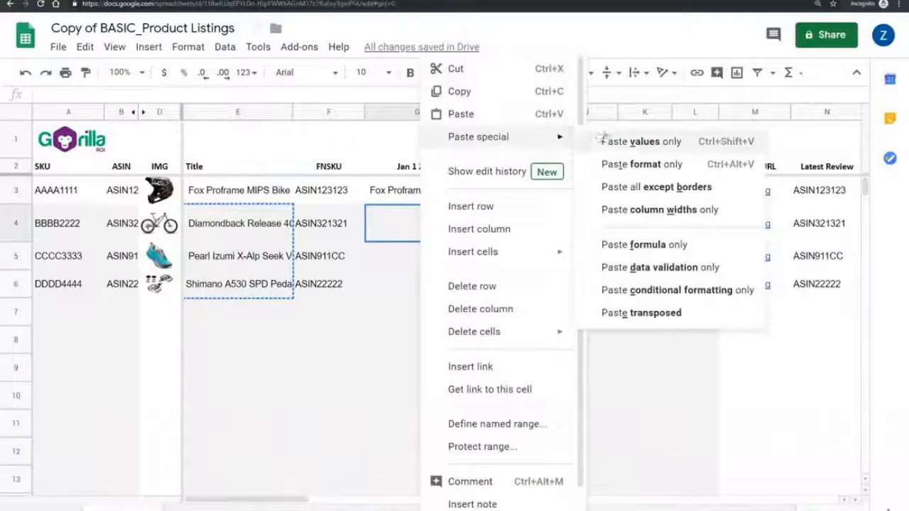
click(640, 140)
click(417, 285)
Left-align the four product titles in rows 3 to 6 of the Jan 1 2020 column
drag(397, 190, 397, 288)
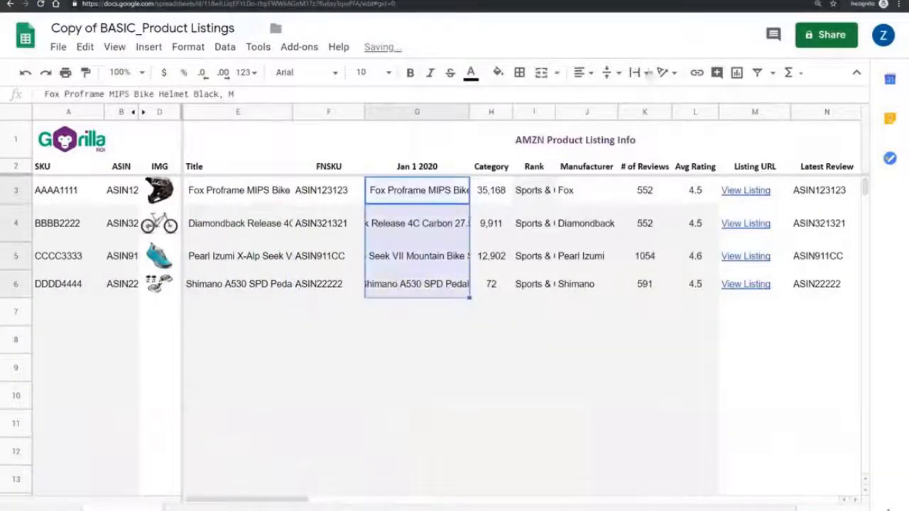
click(584, 72)
click(580, 103)
click(400, 334)
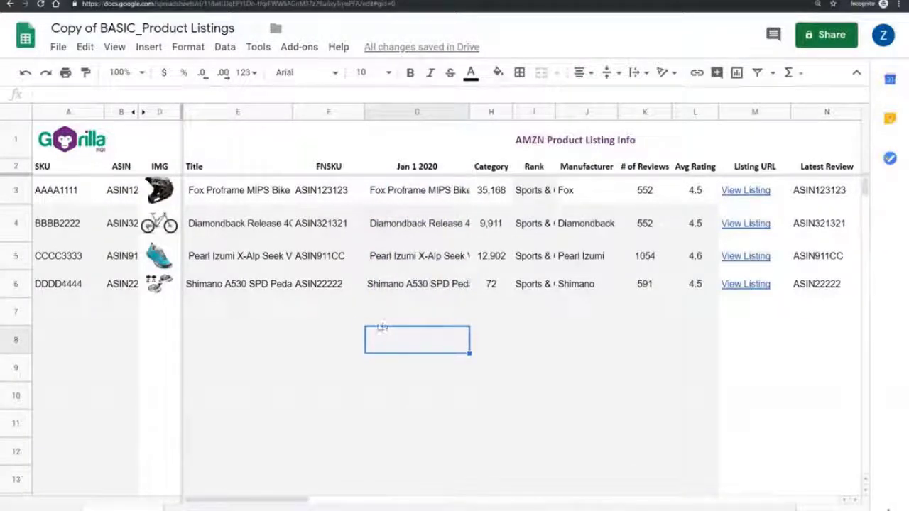
Compare the cell contents of AAAA1111 in row 3 across the IMG, Title and Jan 1 2020 columns
click(412, 201)
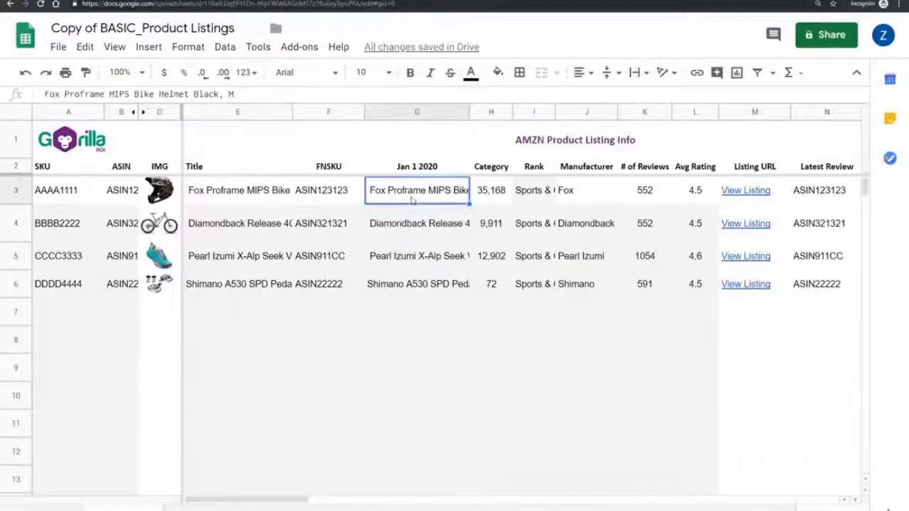
click(228, 198)
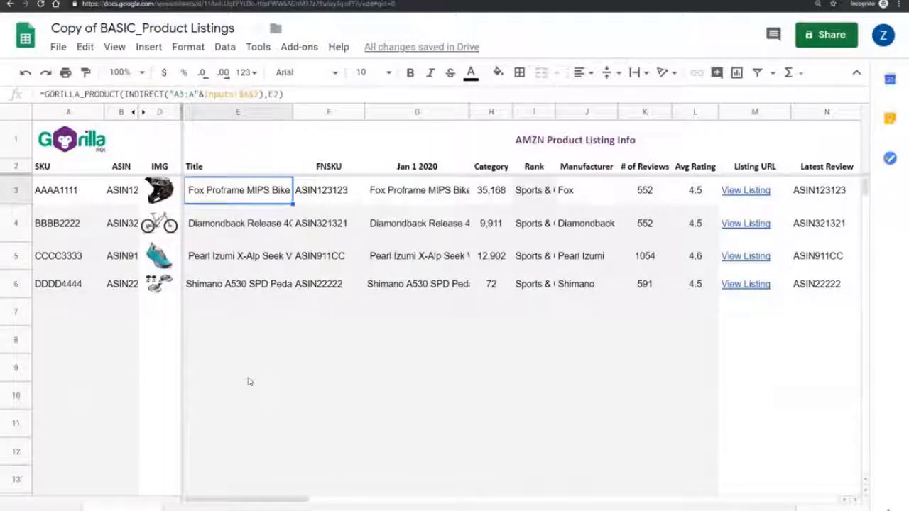
key(Left)
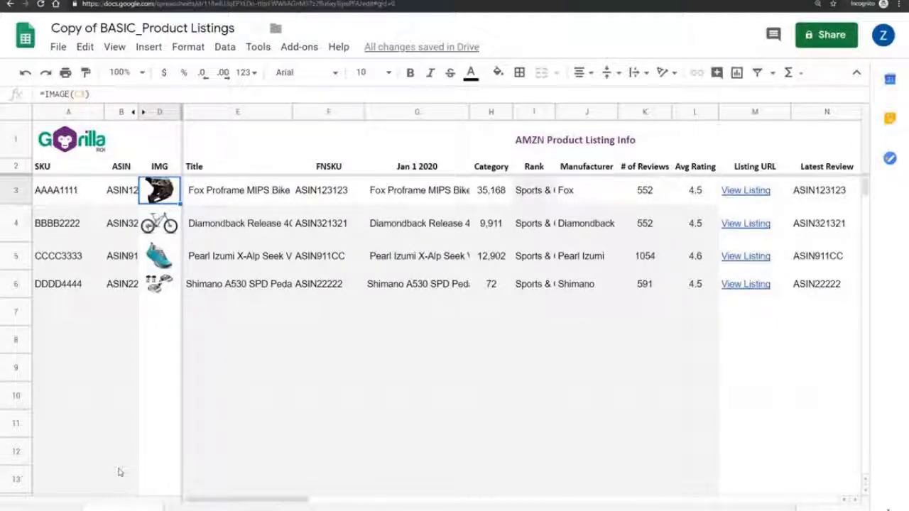
click(206, 193)
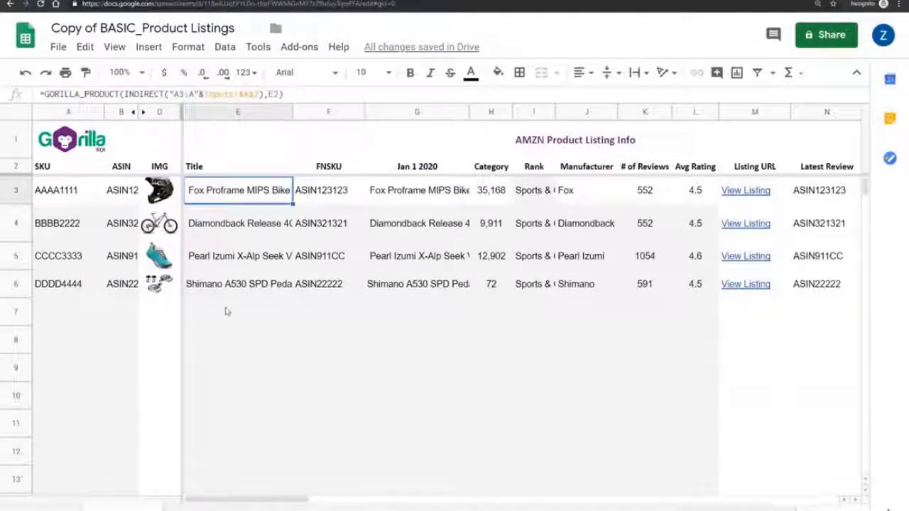
click(160, 199)
click(226, 192)
click(161, 196)
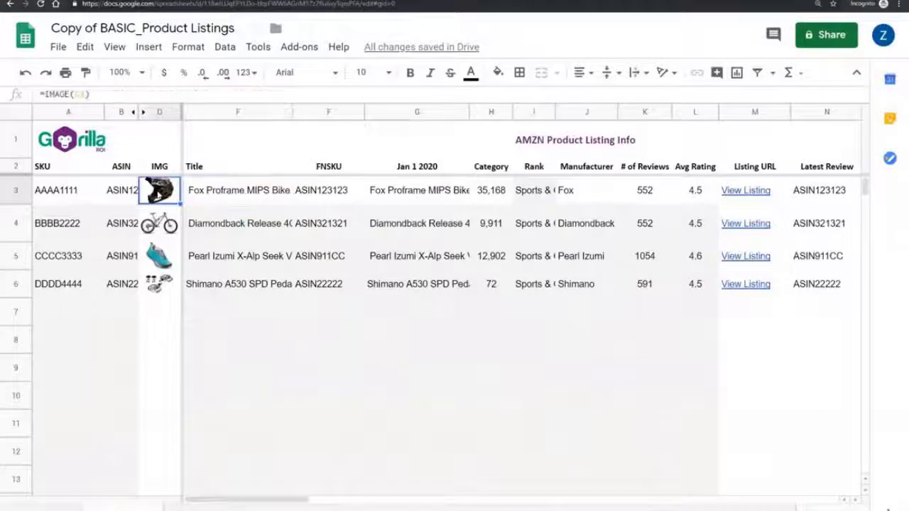
click(232, 202)
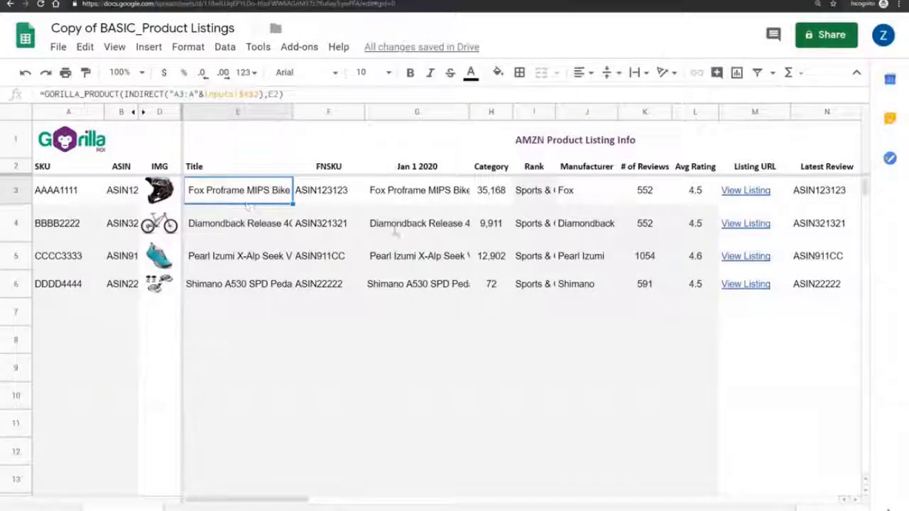
click(412, 203)
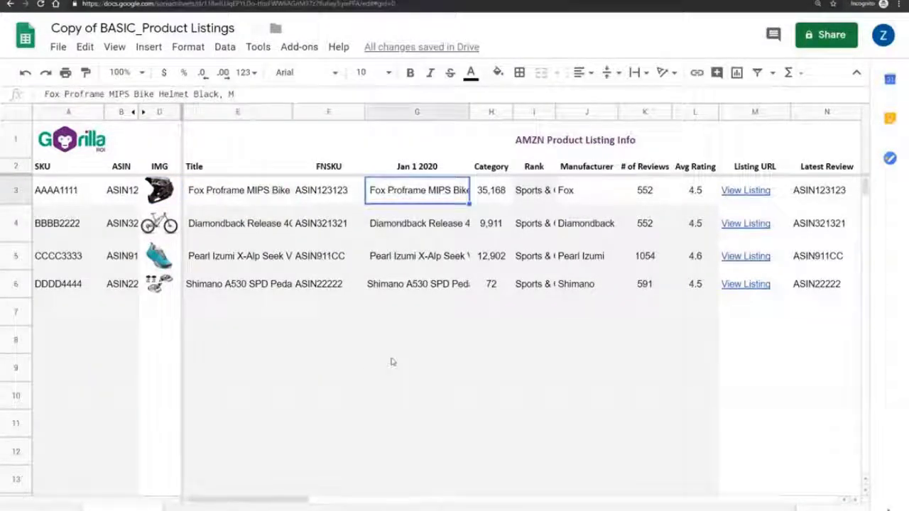